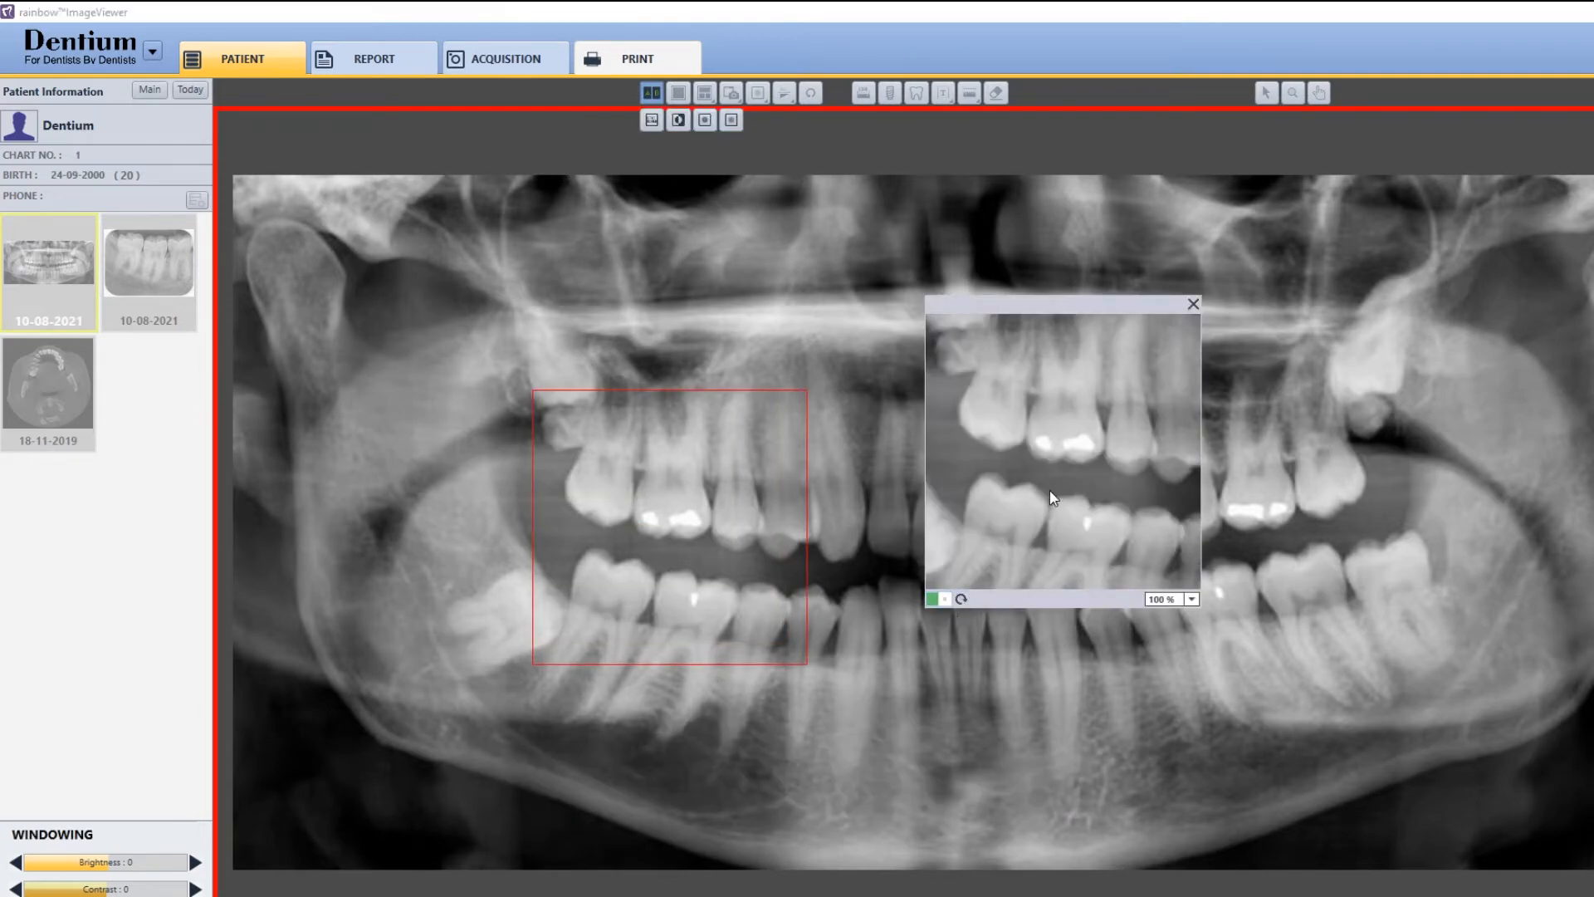
Step: Examine the upper molars in the magnifier at 200 % and at 100 %, then close the magnifier
mouse_move(1053, 485)
left_mouse_down()
mouse_move(1023, 386)
mouse_move(1021, 510)
mouse_move(919, 515)
mouse_move(1063, 501)
left_mouse_up()
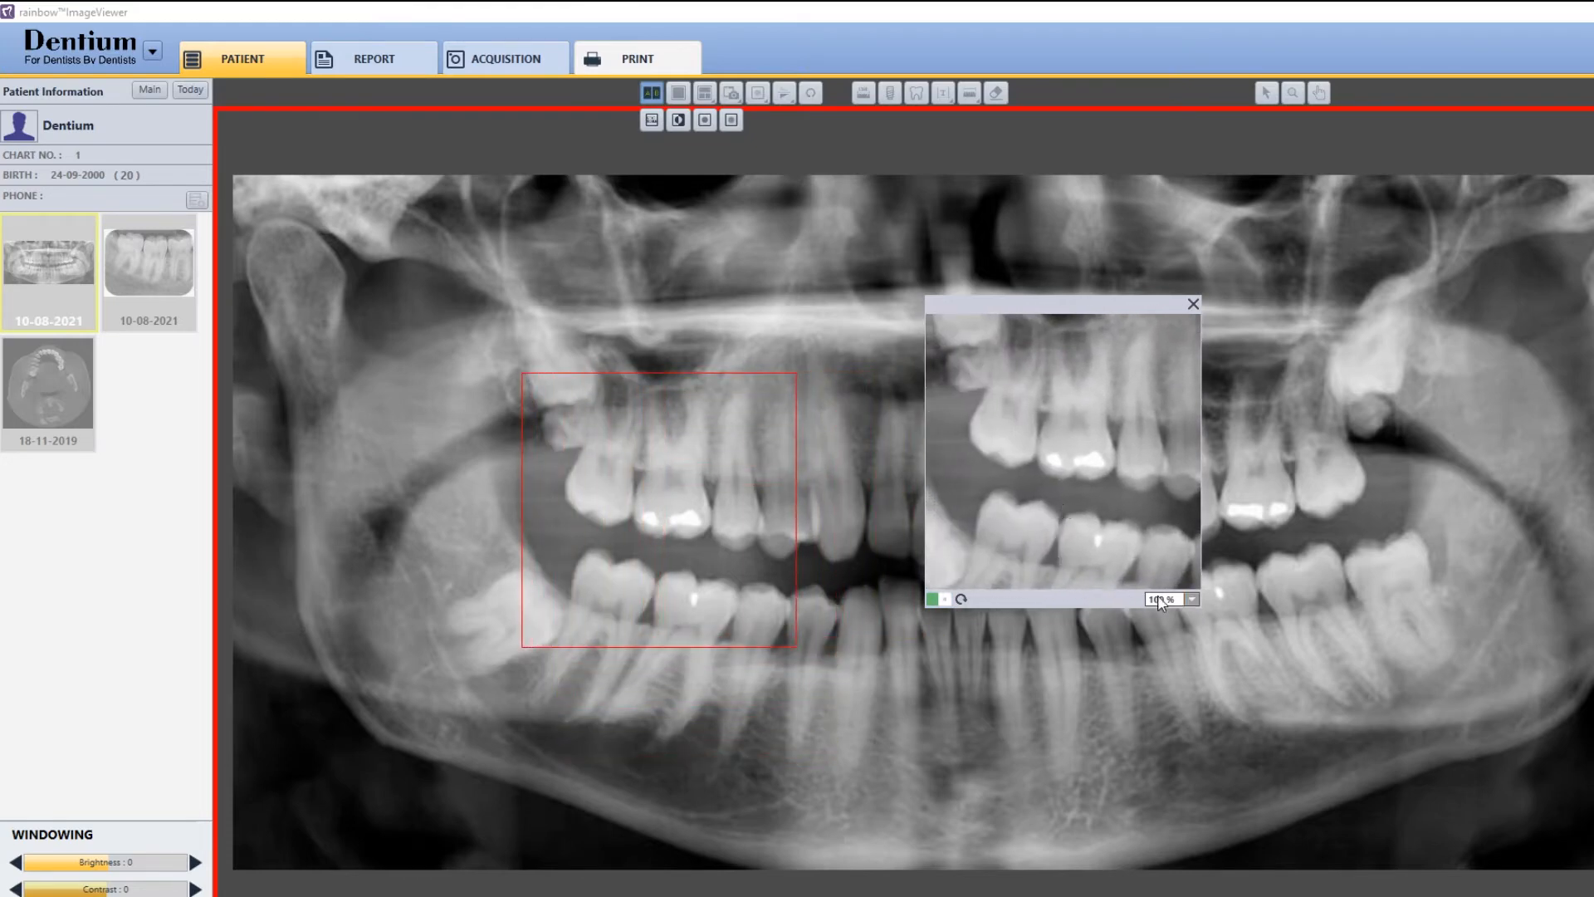
left_click(1192, 599)
left_click(1167, 658)
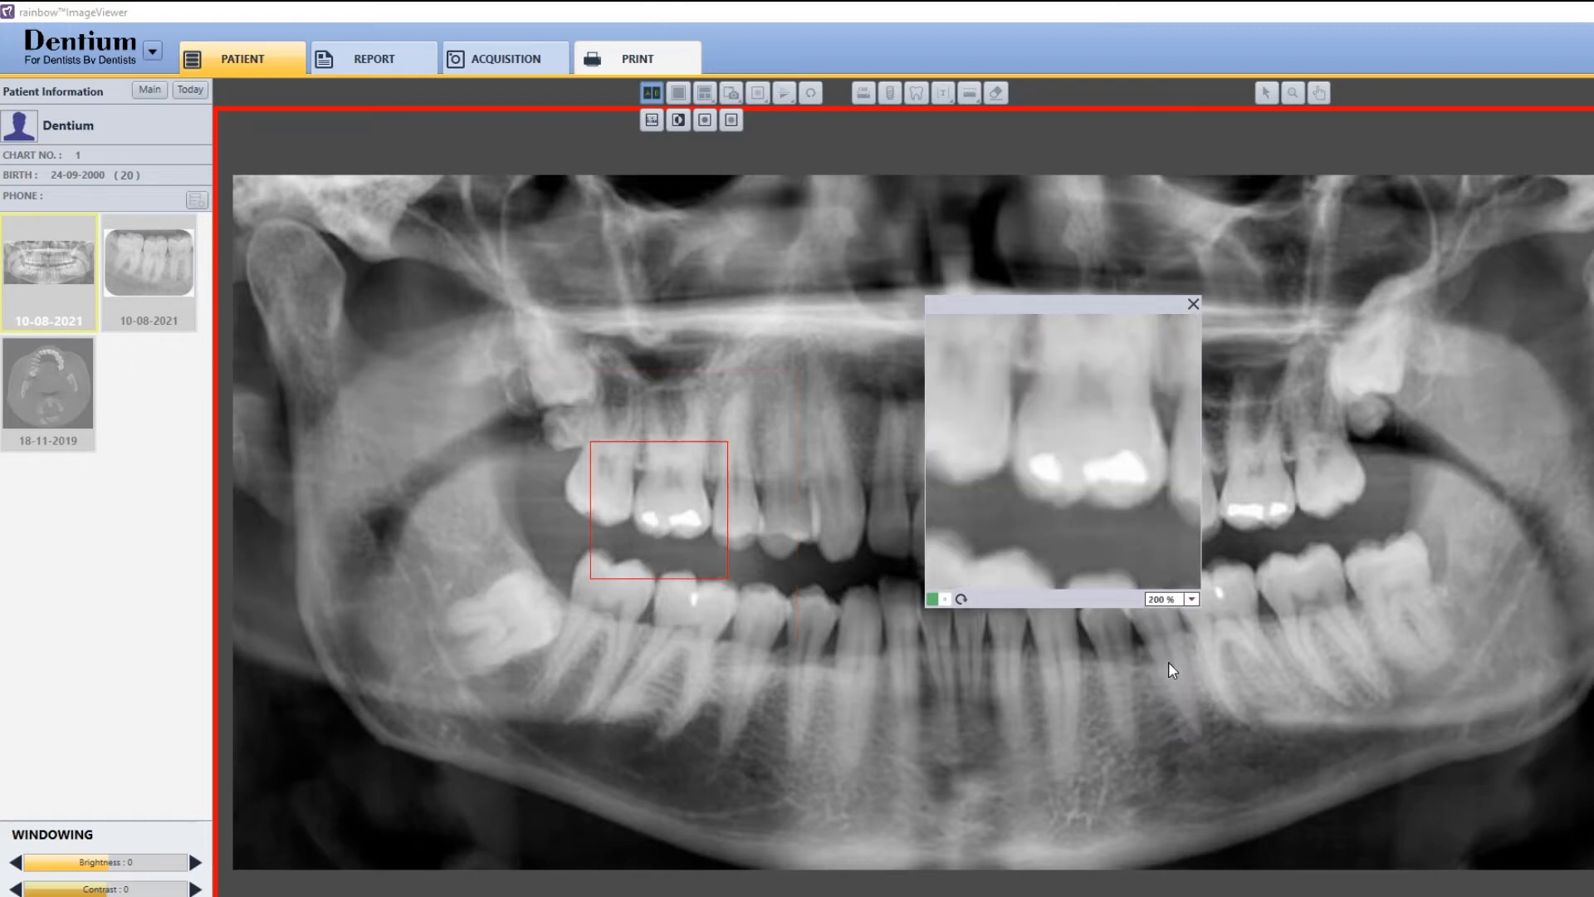
left_click_drag(1080, 486, 1078, 542)
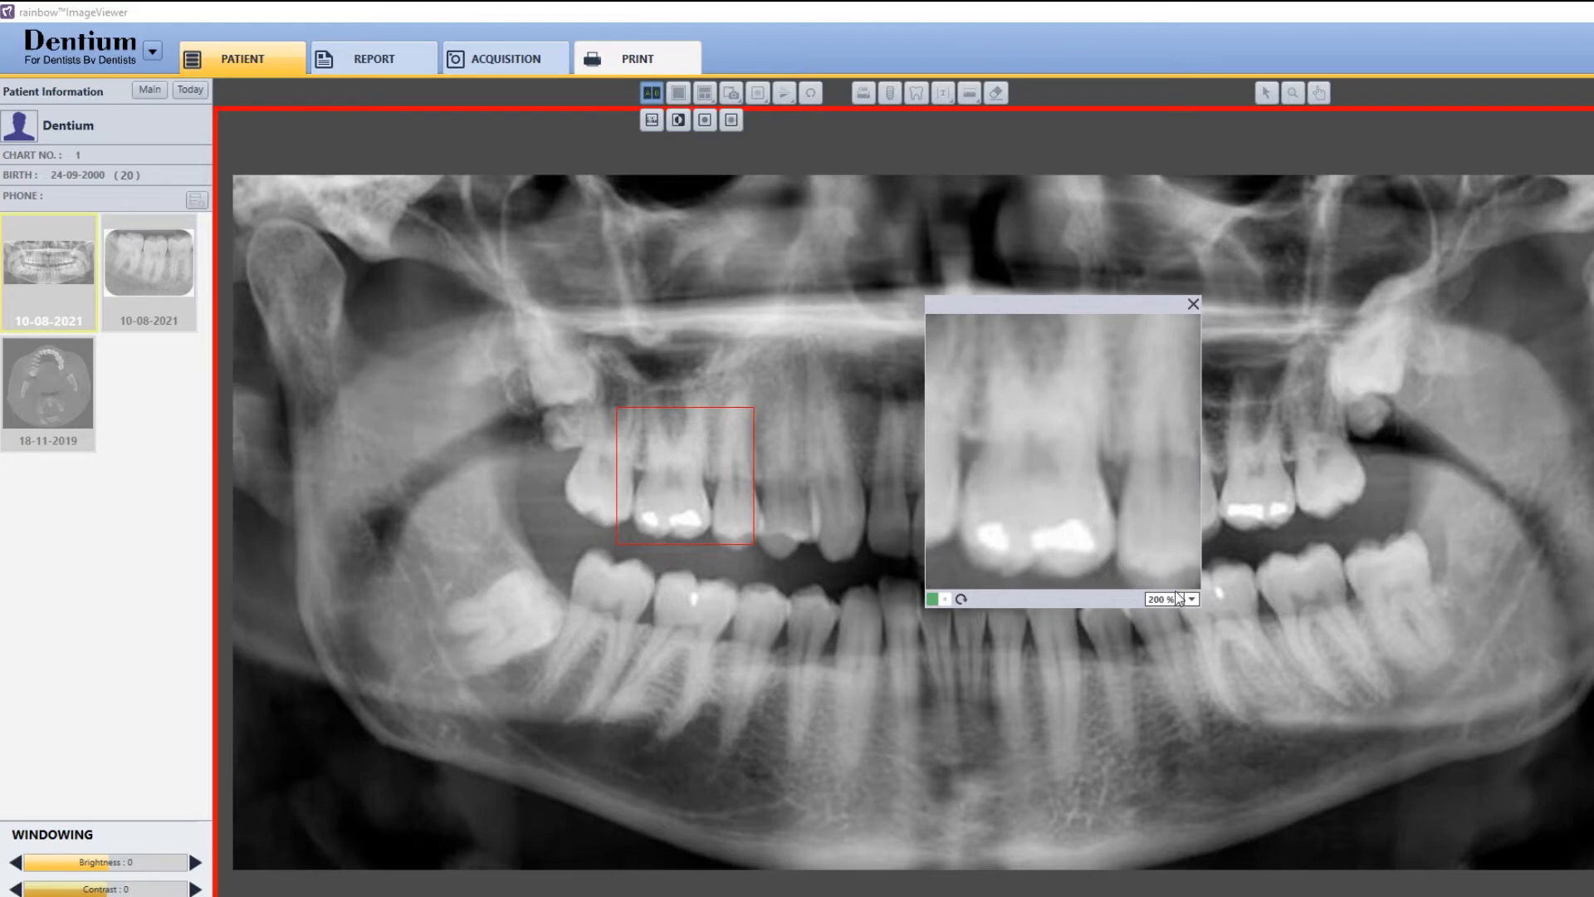
left_click(1191, 599)
left_click(1166, 621)
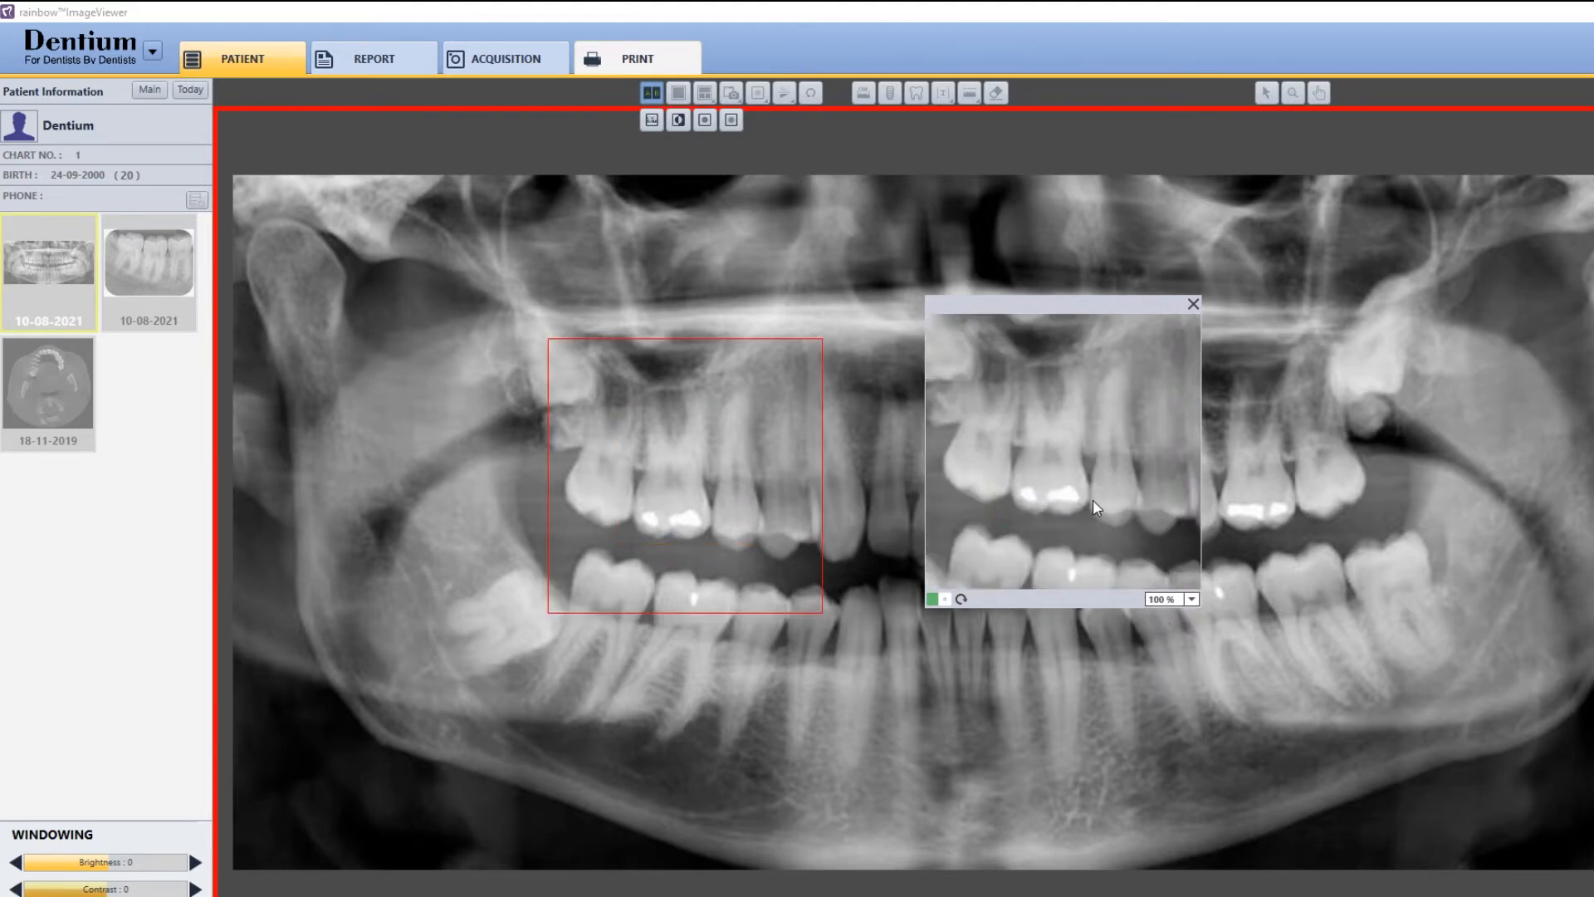
left_click(1192, 305)
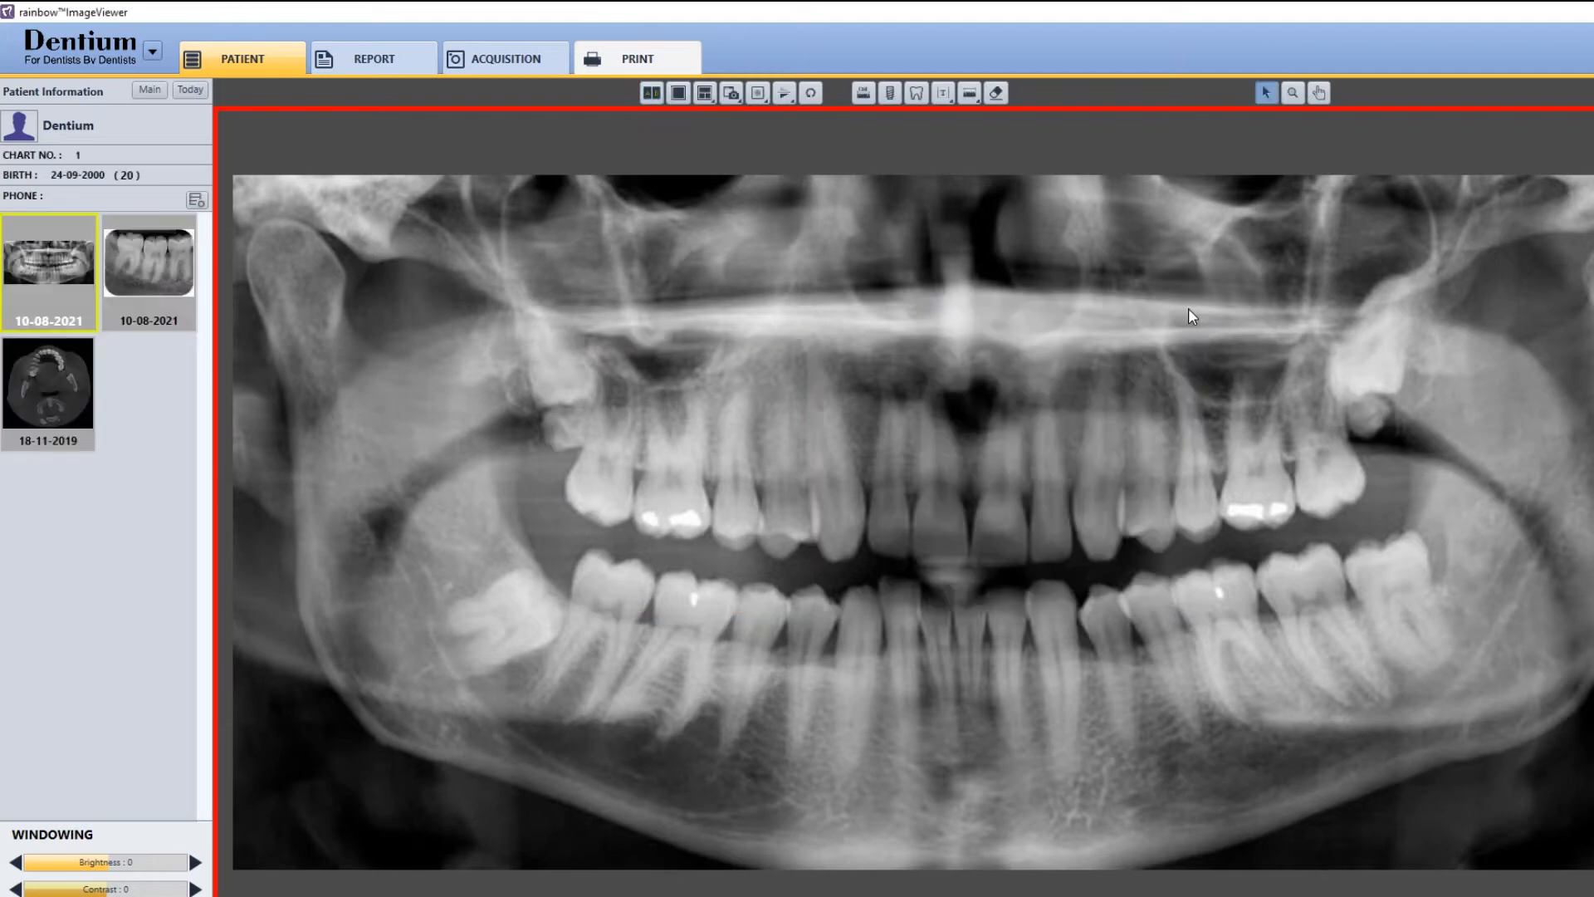
Step: Switch to the layout with one wide pane above two smaller ones and load the periapical image into the first lower pane
left_click(705, 95)
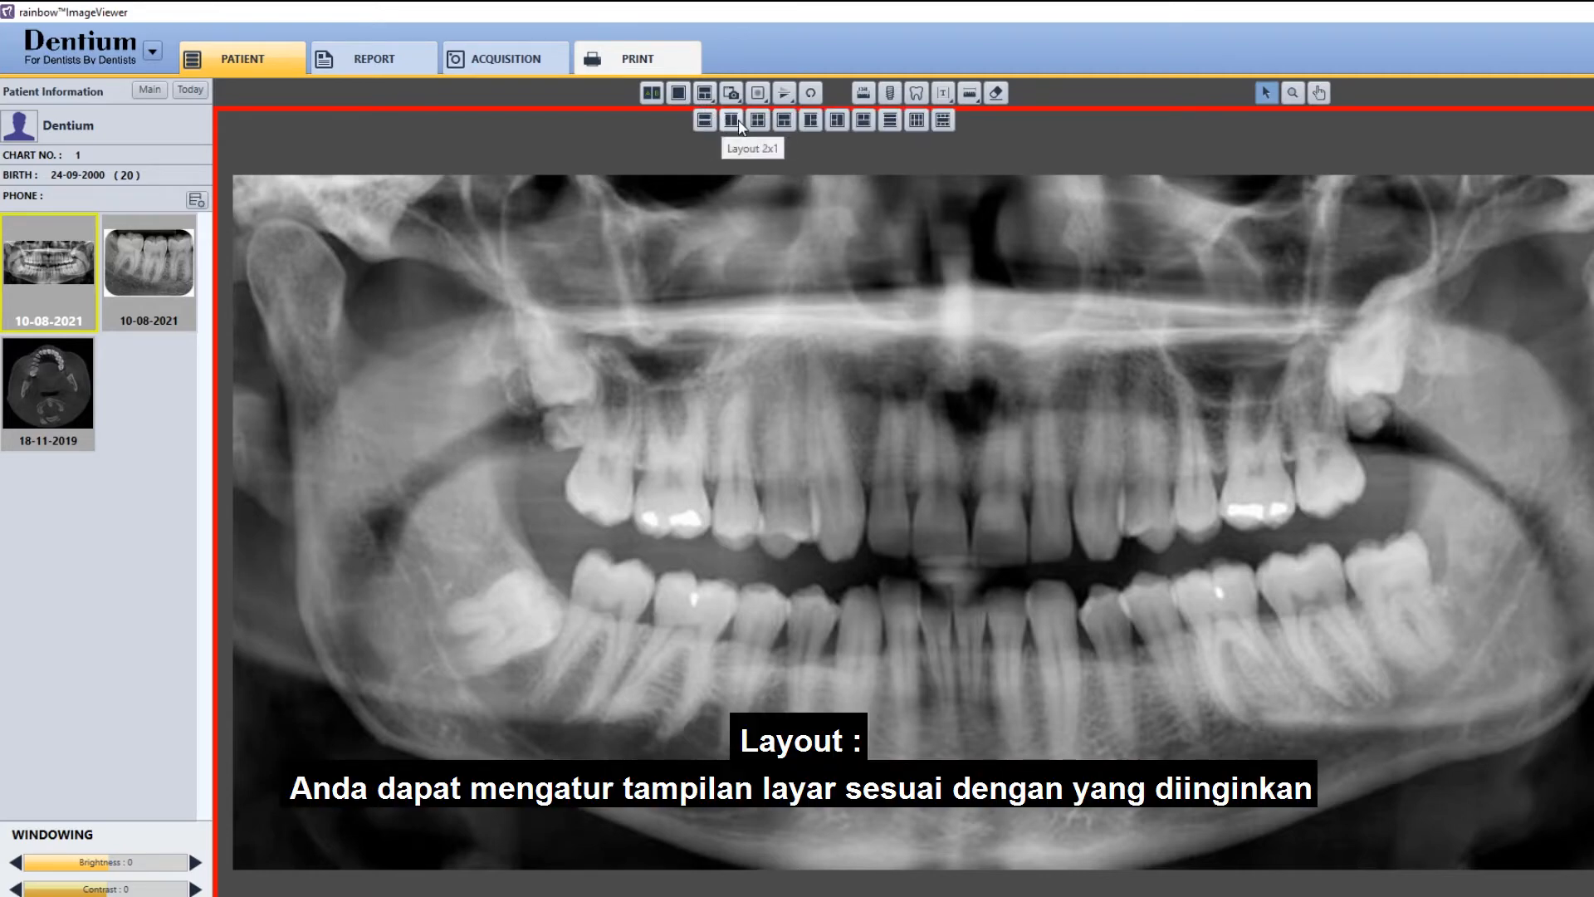
left_click(784, 122)
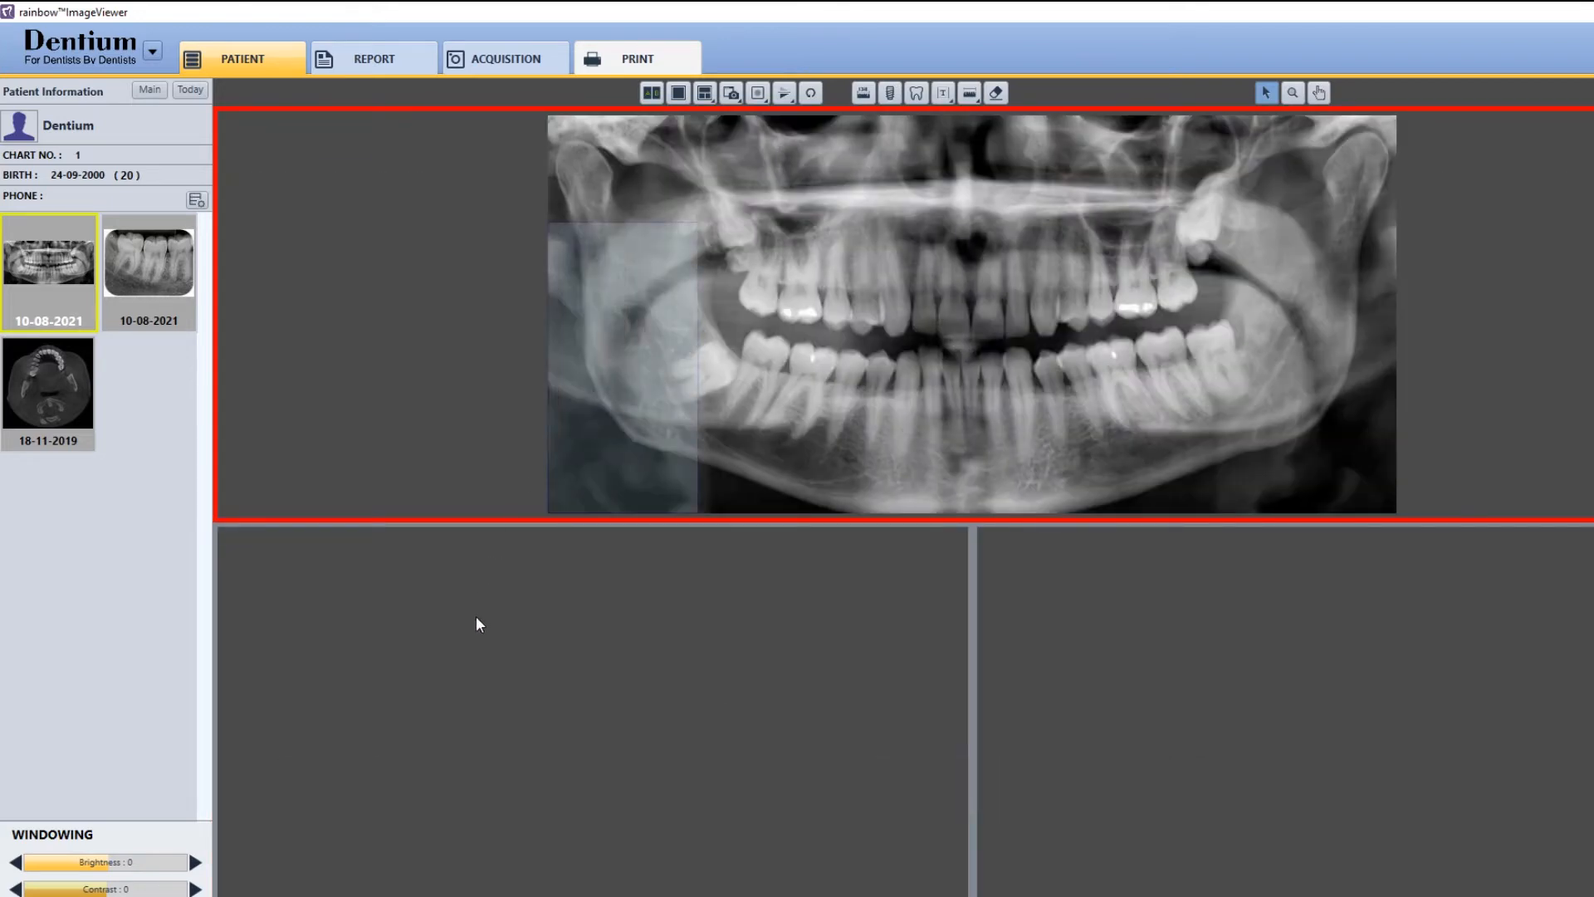
left_click_drag(167, 280, 606, 752)
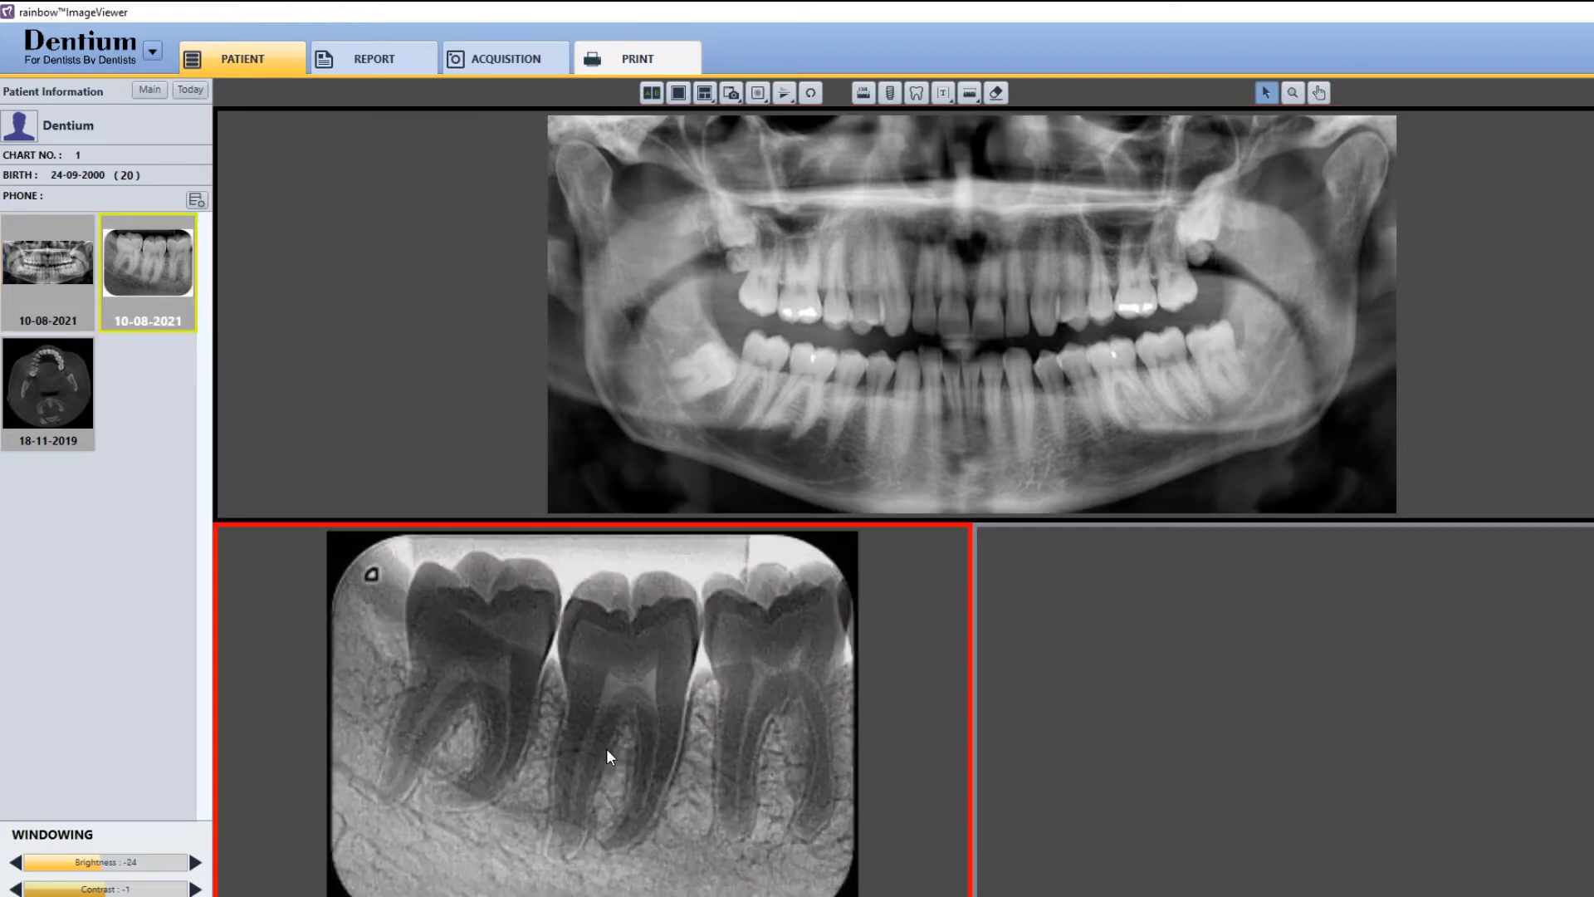
Step: Return to the single-image layout and load the panoramic image into it
left_click(680, 100)
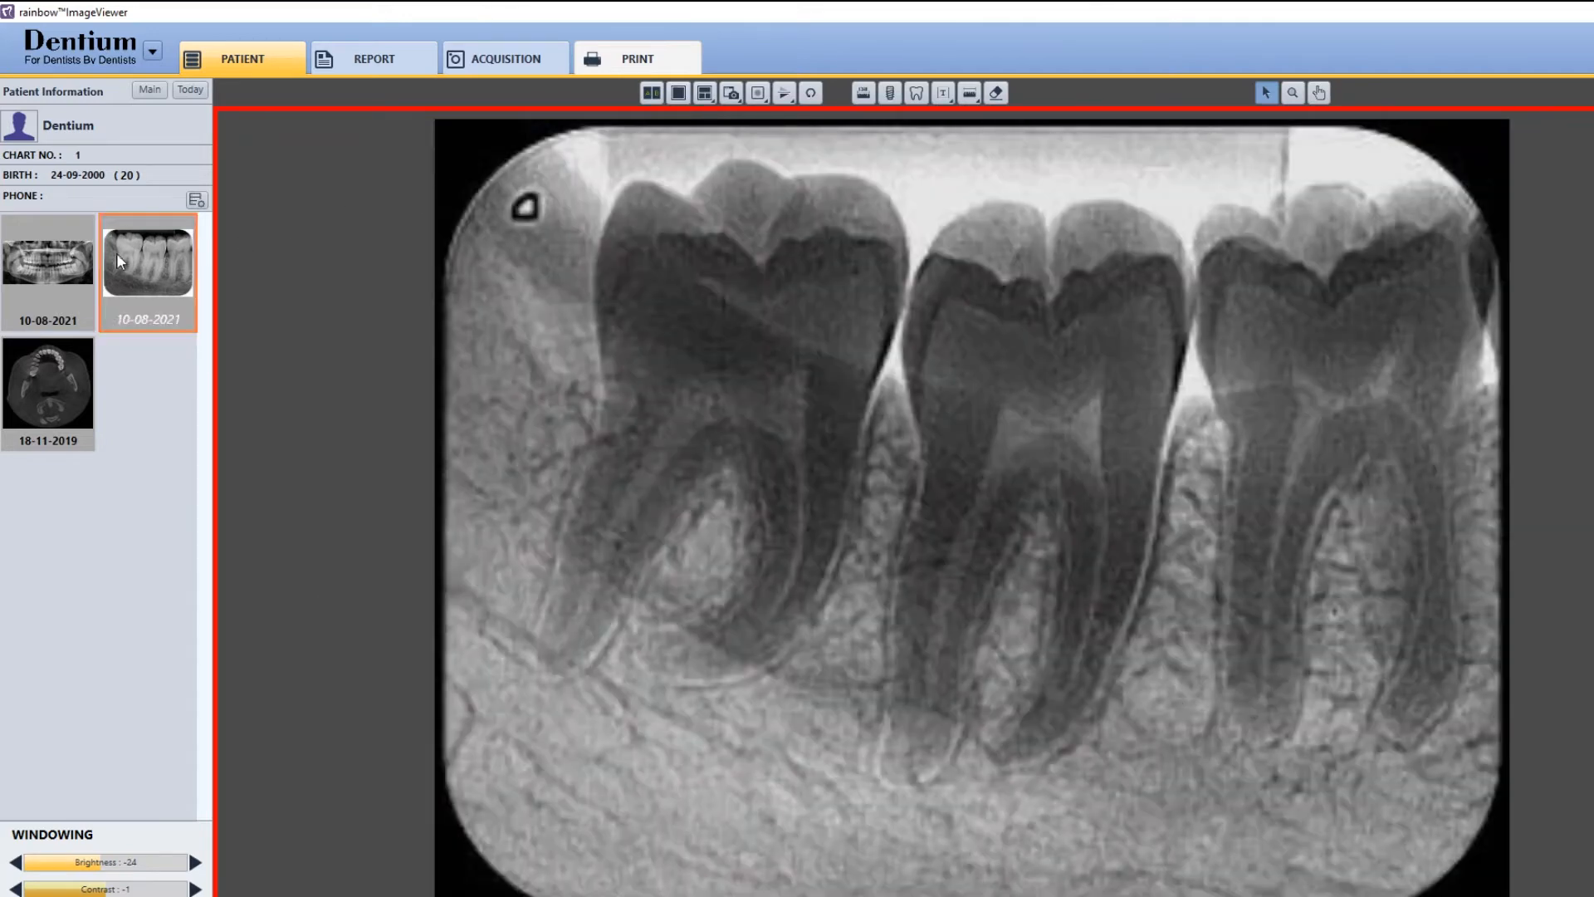
left_click_drag(75, 258, 639, 352)
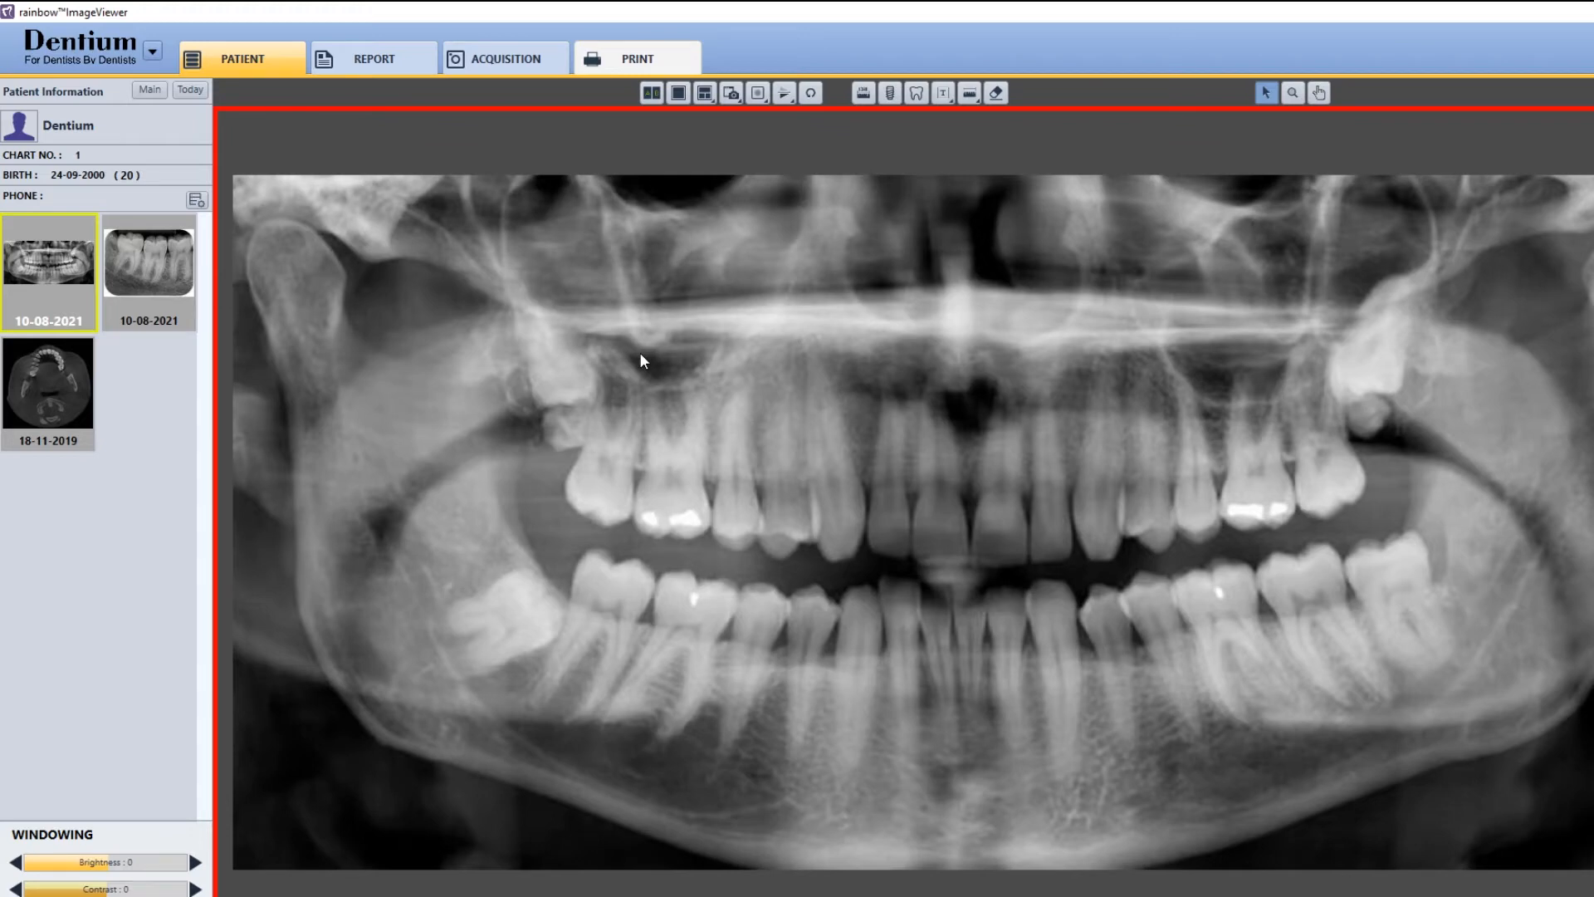
Step: Take a Window Capture of the whole viewing area and discard it
left_click(733, 97)
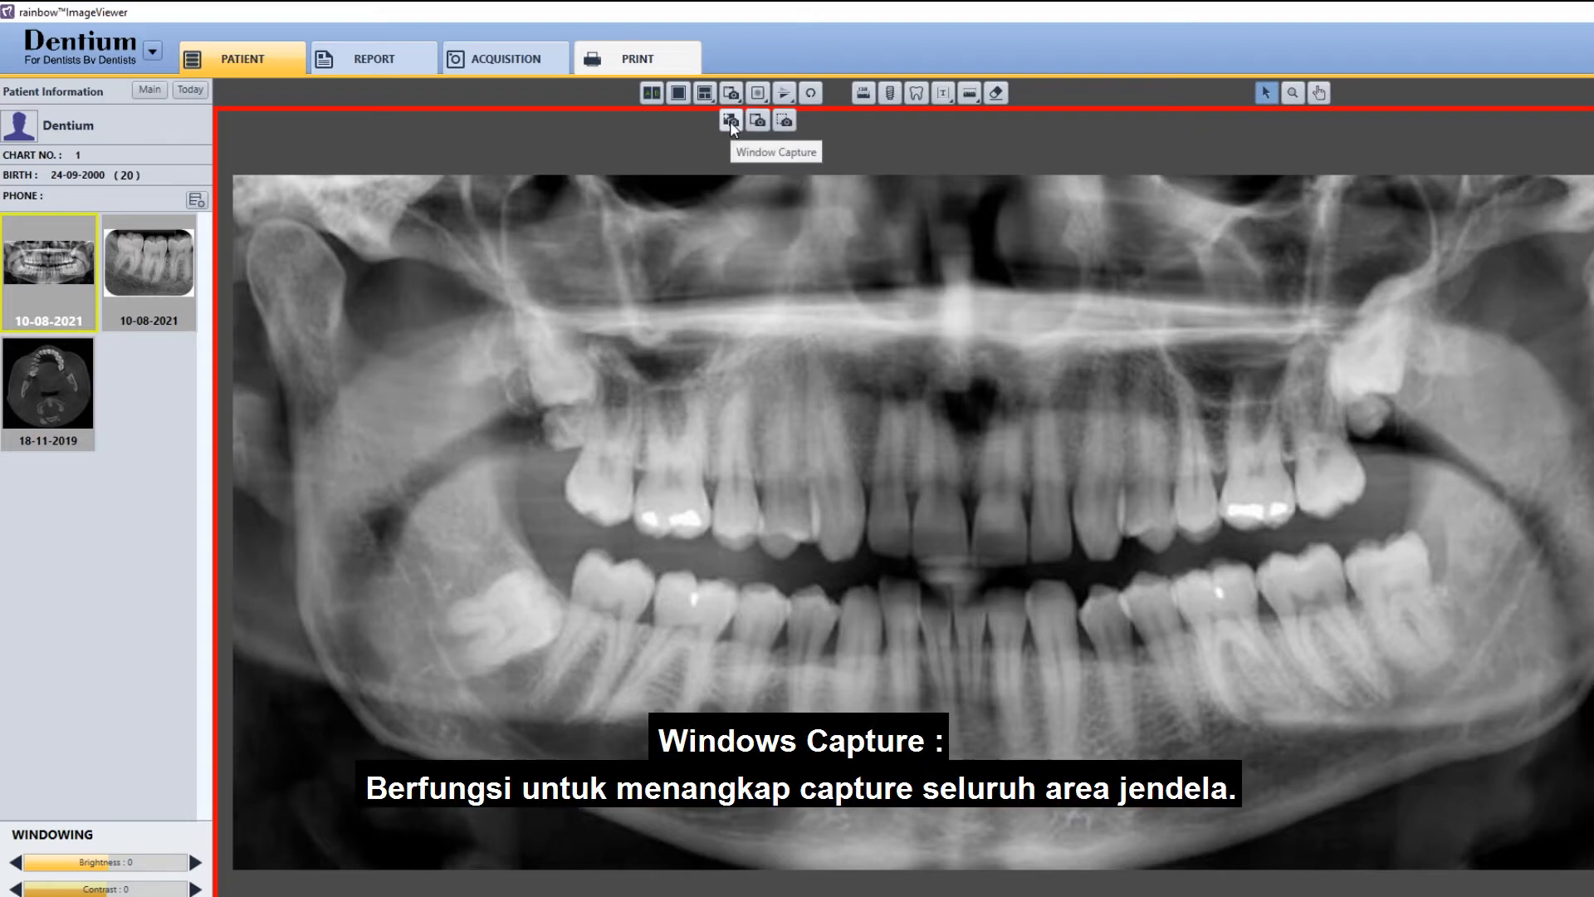
left_click(730, 121)
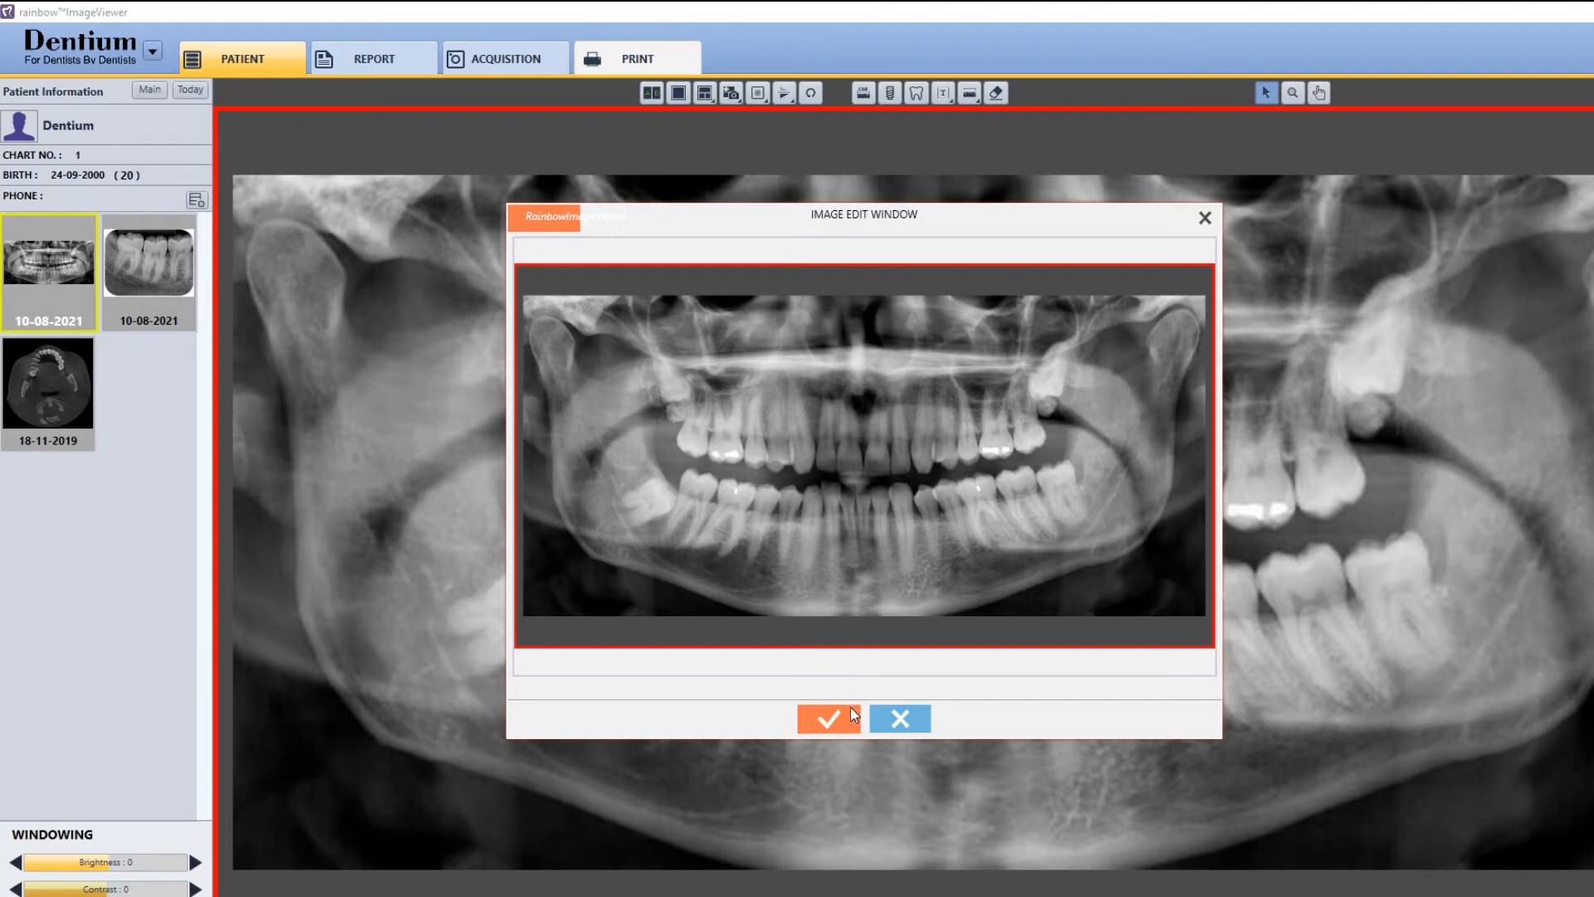
left_click(900, 717)
Step: Take an Image Capture of the selected panoramic image and discard it
left_click(730, 93)
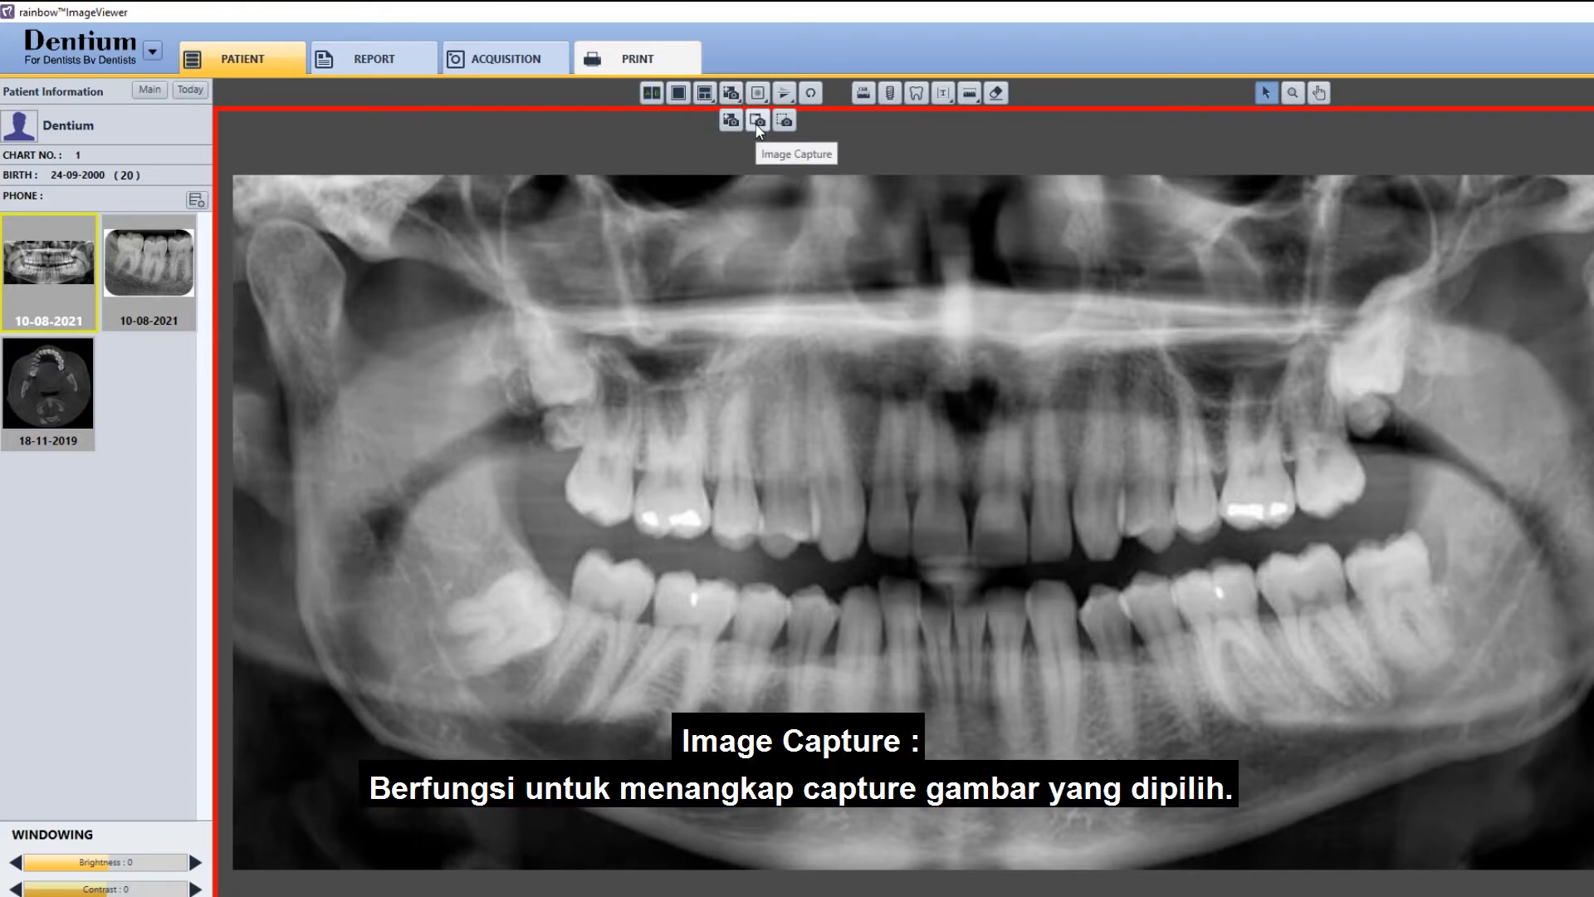
left_click(757, 121)
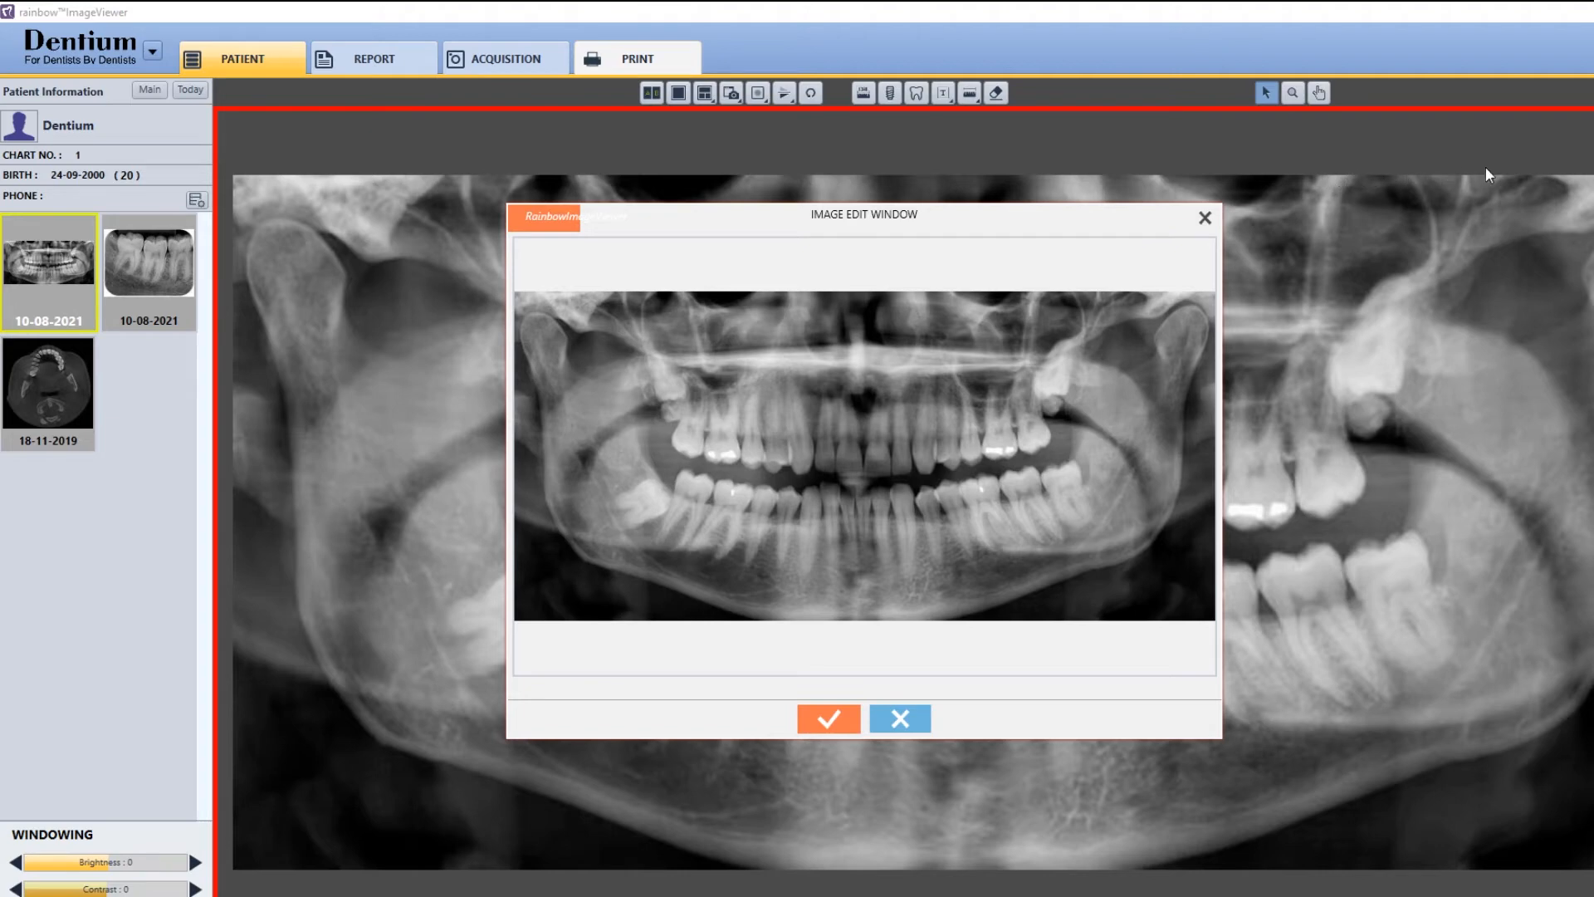
left_click(914, 718)
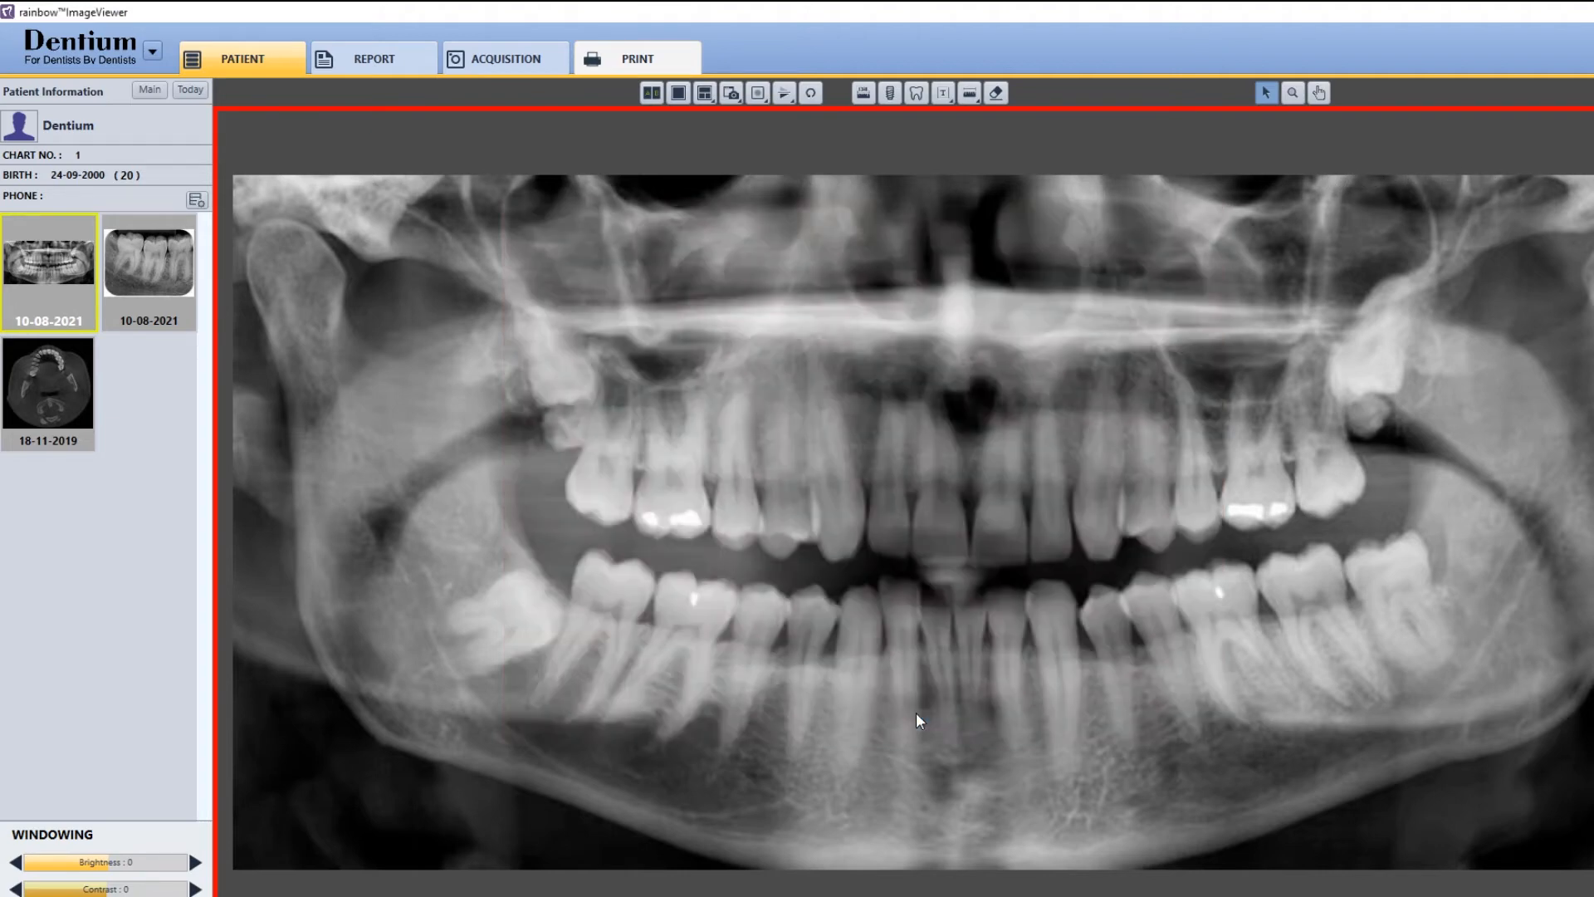
Step: Capture the area around the filled upper molar on the patient's left side, save it to the patient's images and display it
left_click(731, 93)
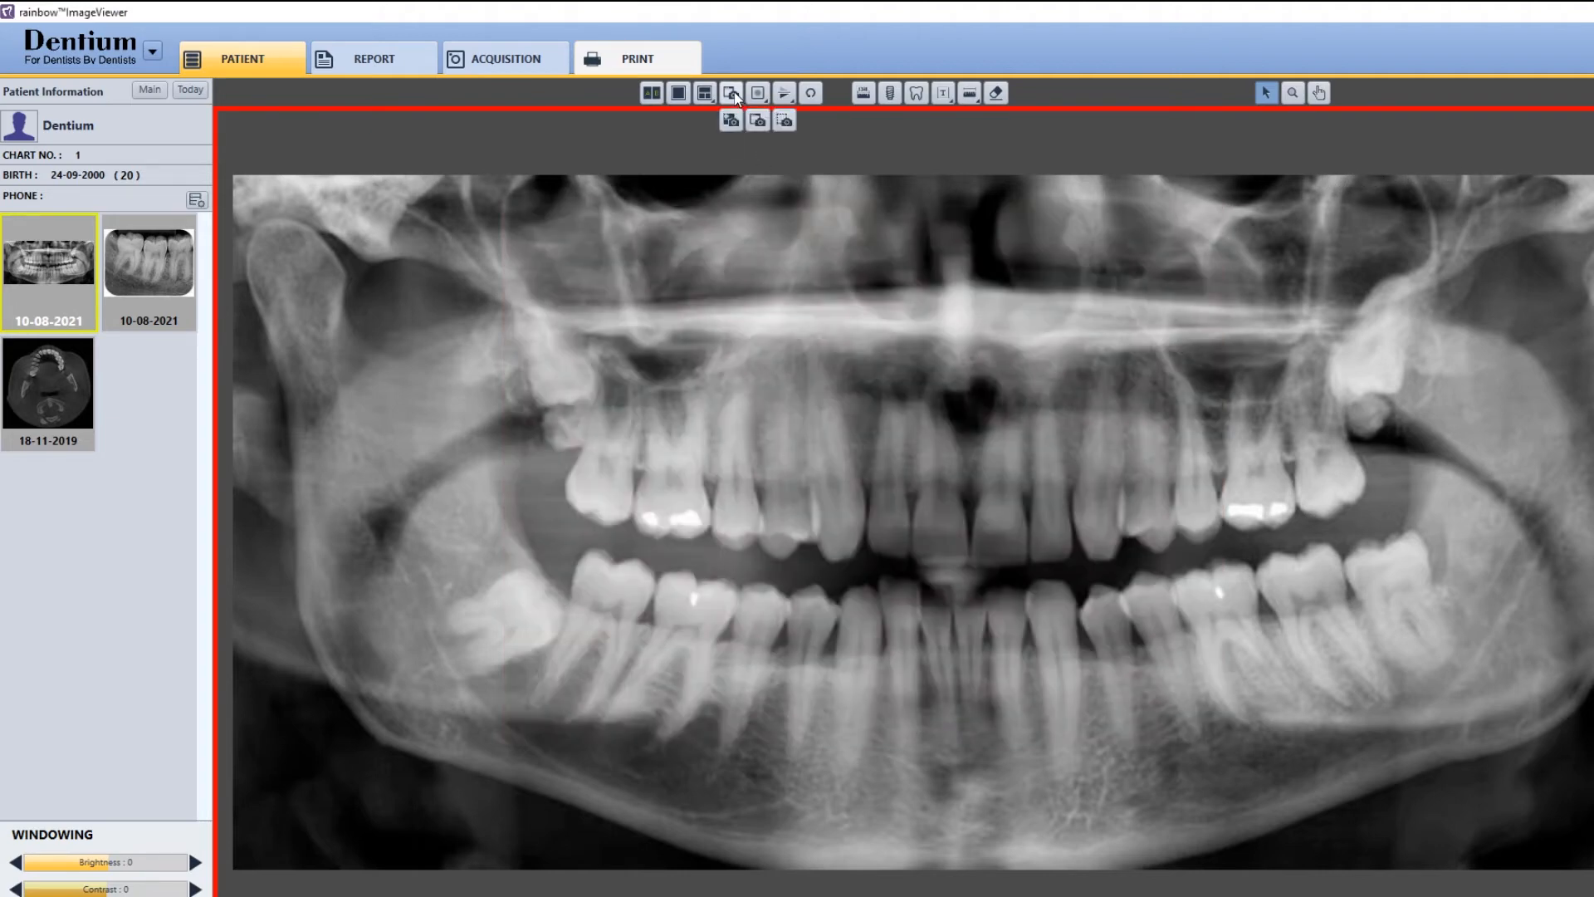
left_click(781, 122)
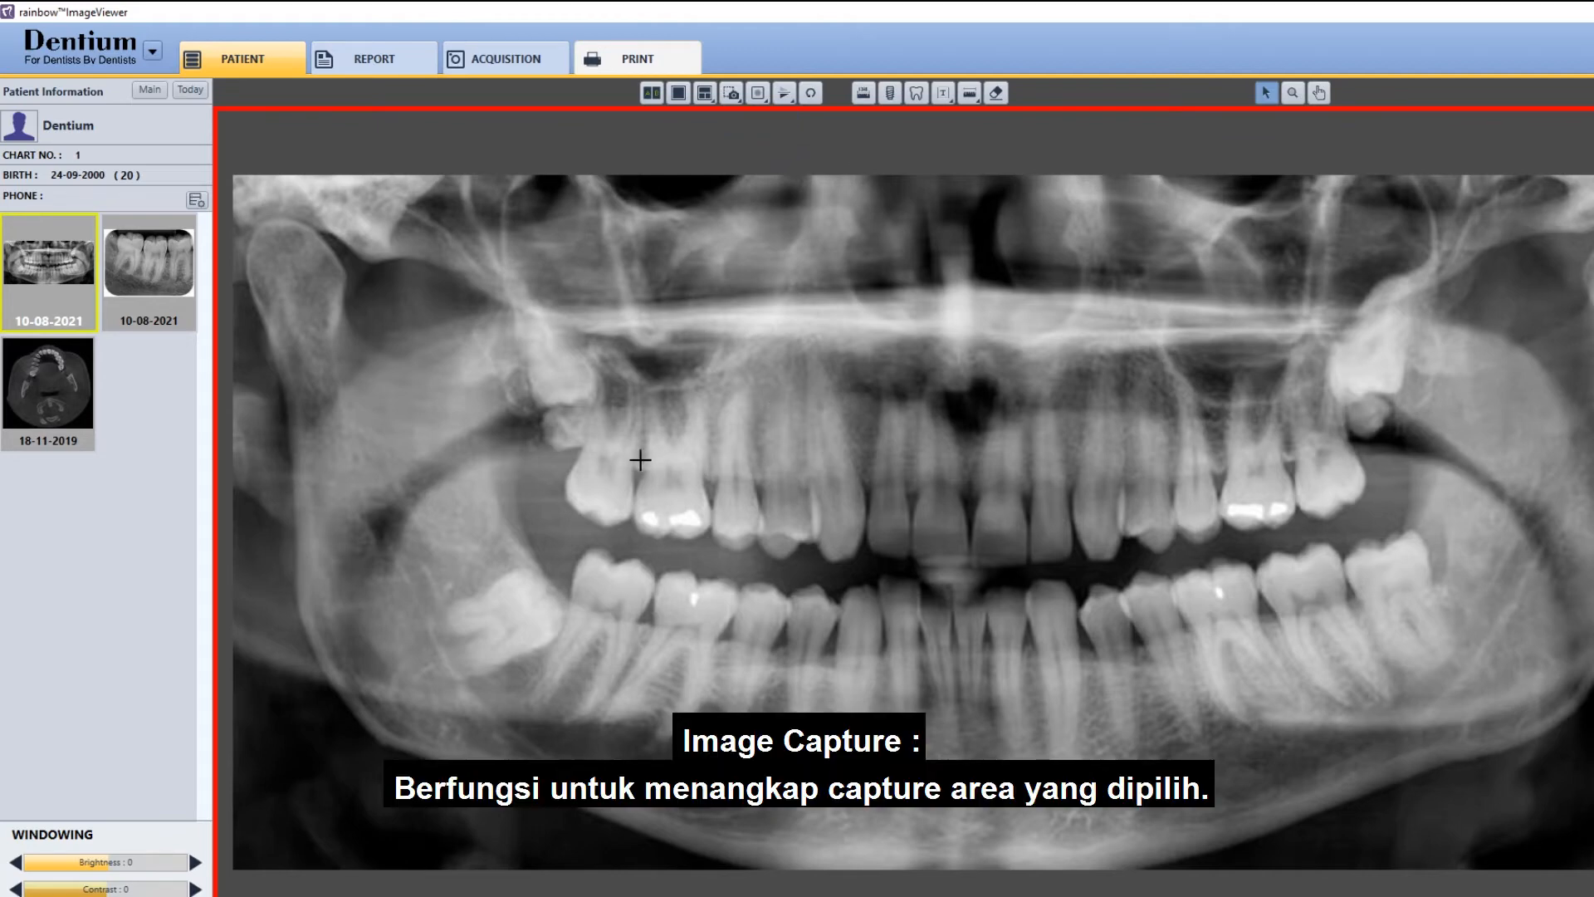
left_click_drag(1149, 355, 1317, 559)
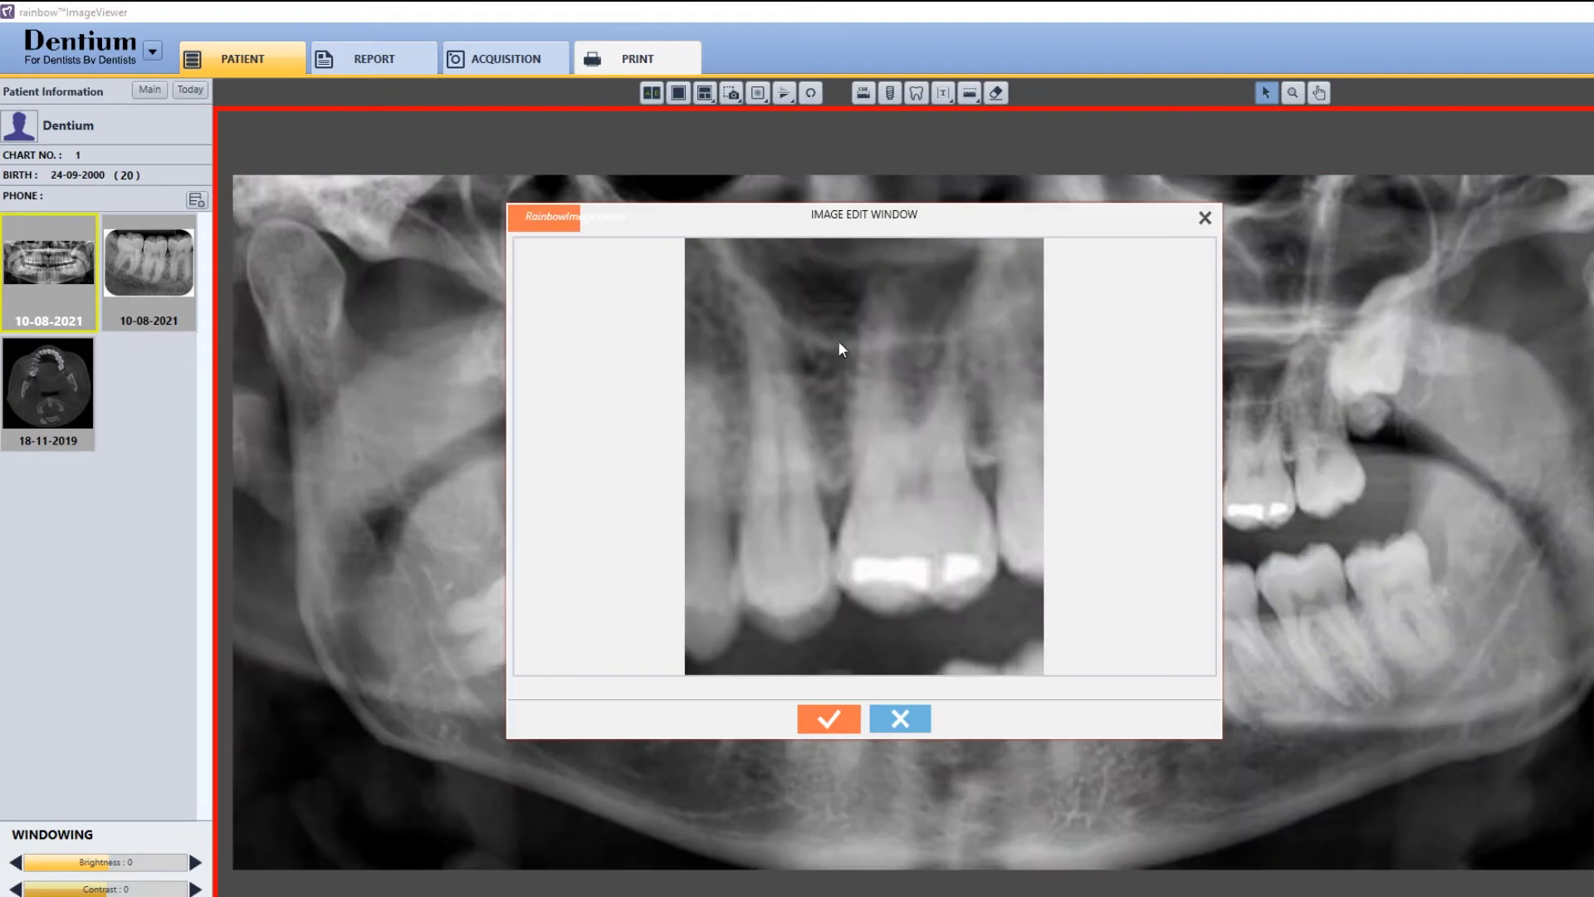
left_click(821, 714)
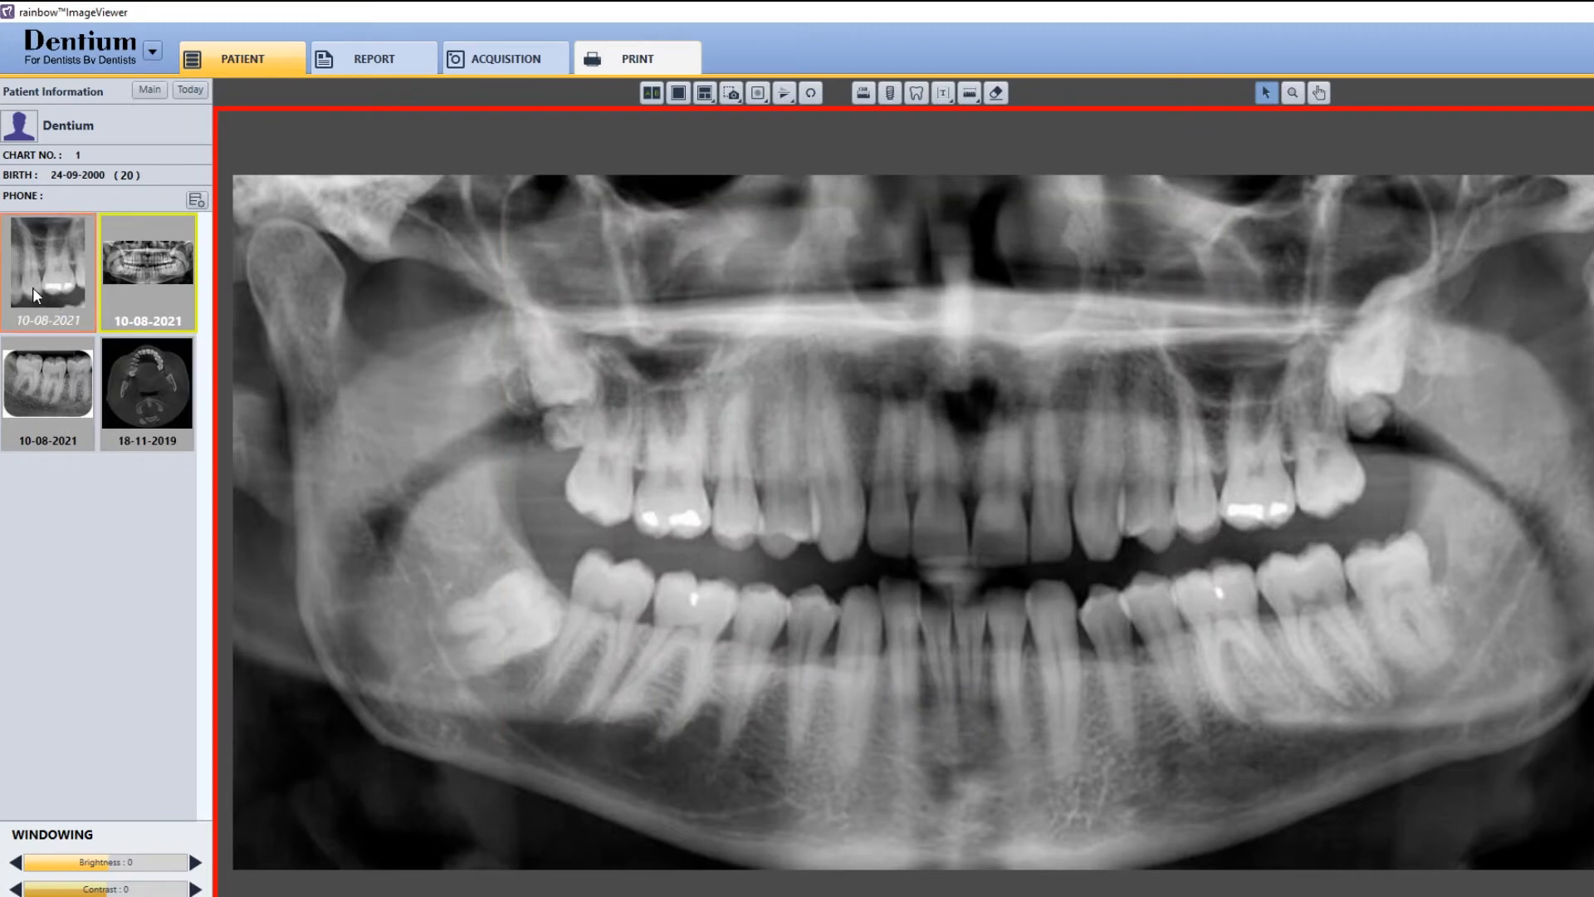
left_click_drag(33, 288, 462, 417)
Step: Display the panoramic image again and apply the Grayscale filter to it
left_click_drag(173, 286, 700, 448)
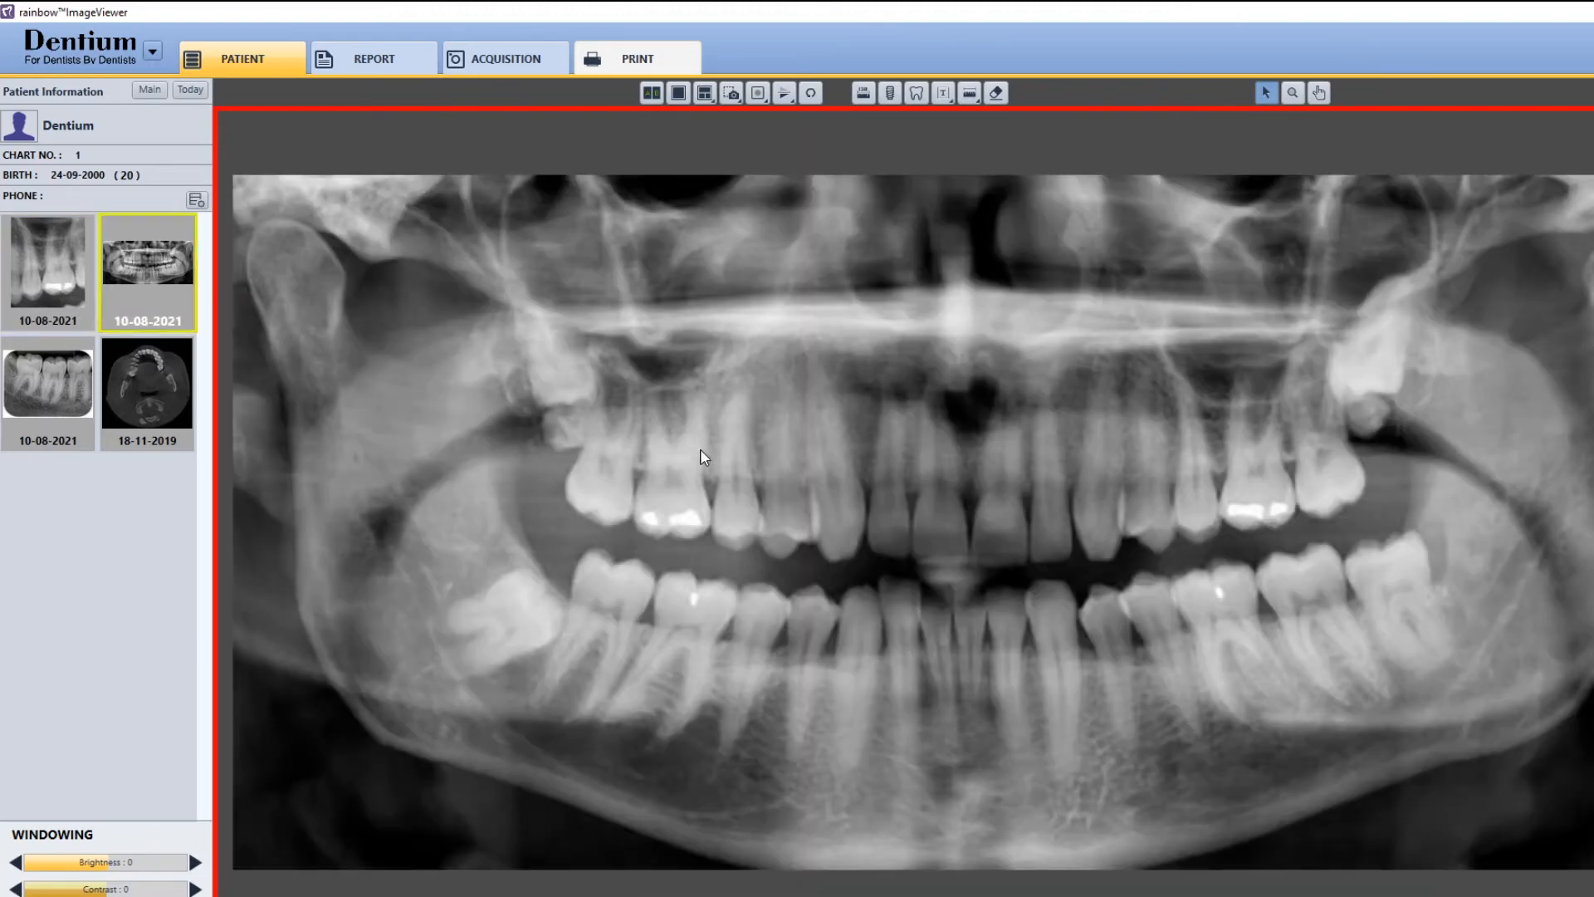
left_click(758, 94)
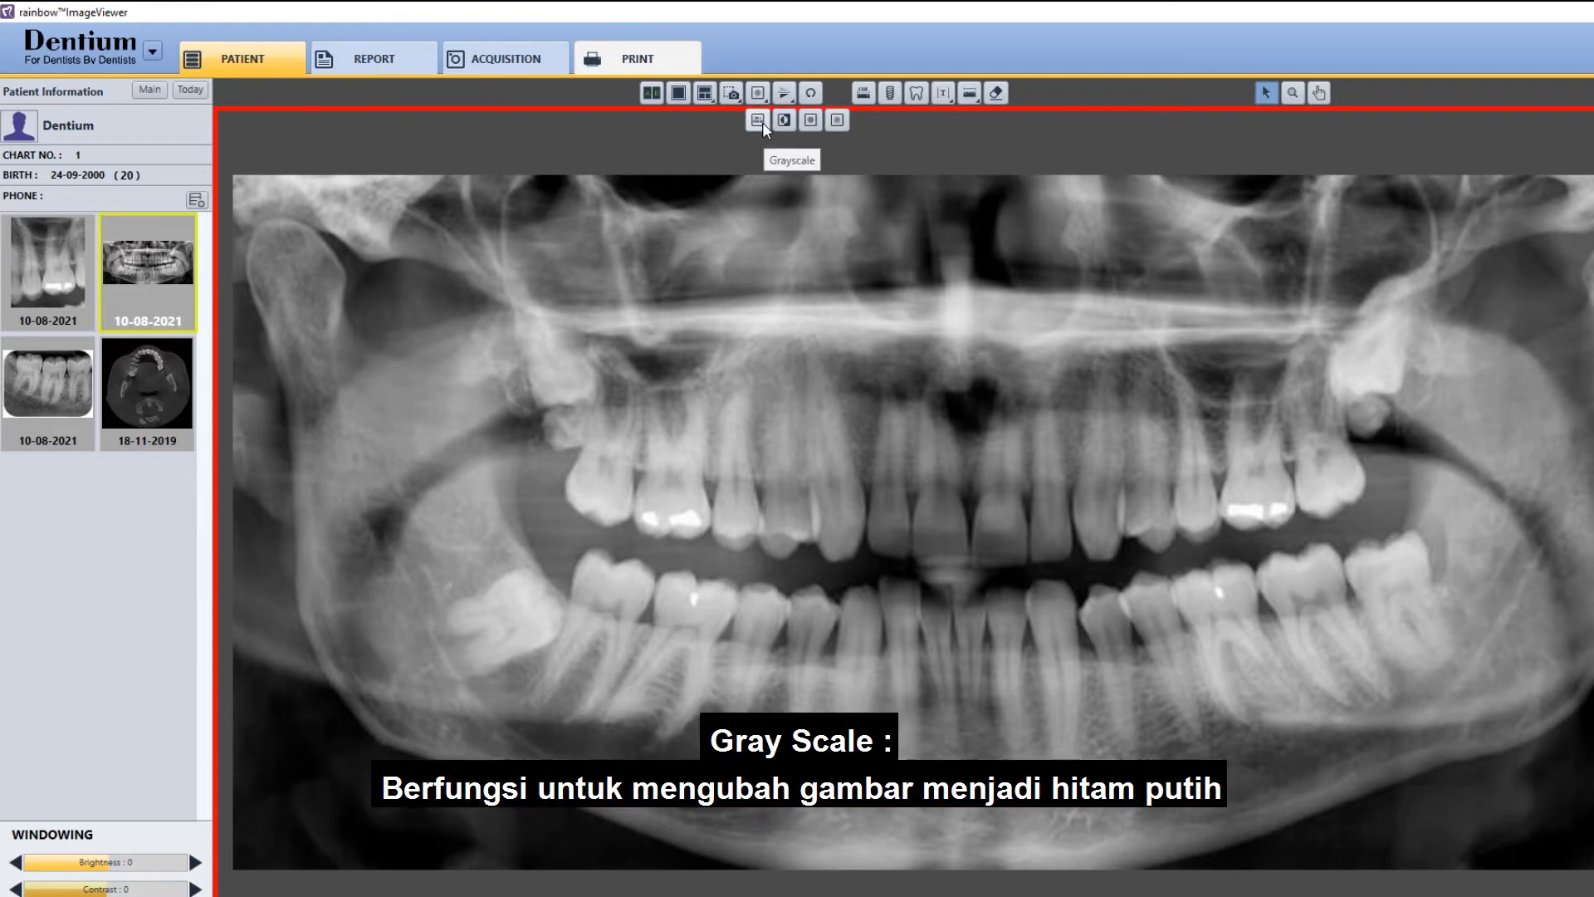
left_click(759, 122)
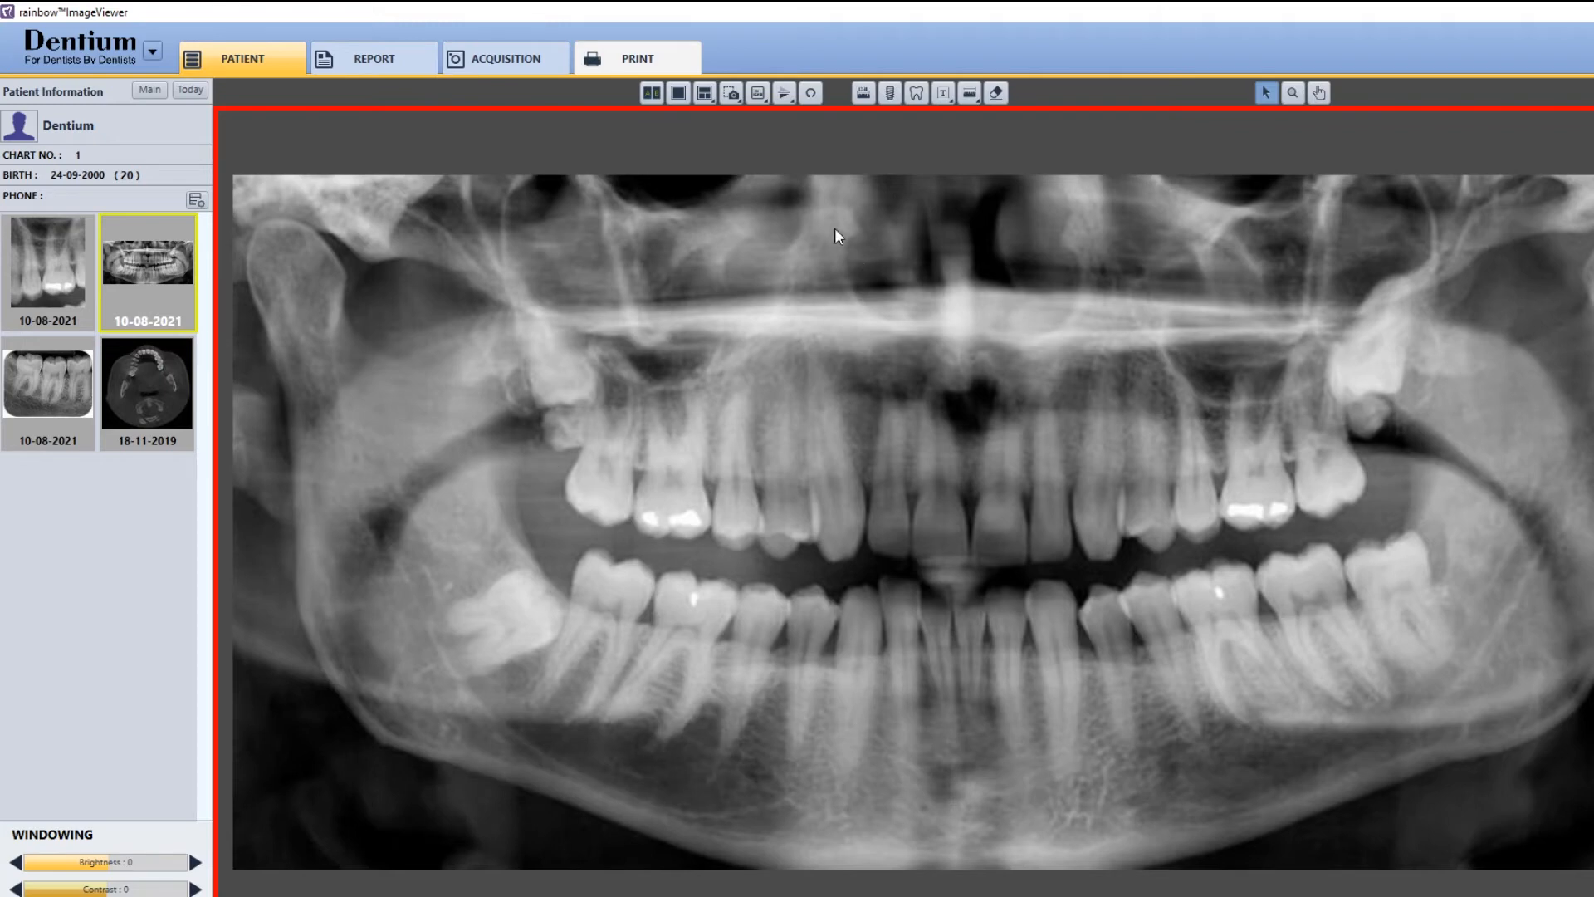
Step: Apply the Inverse filter to the panoramic image and sharpen it
left_click(758, 95)
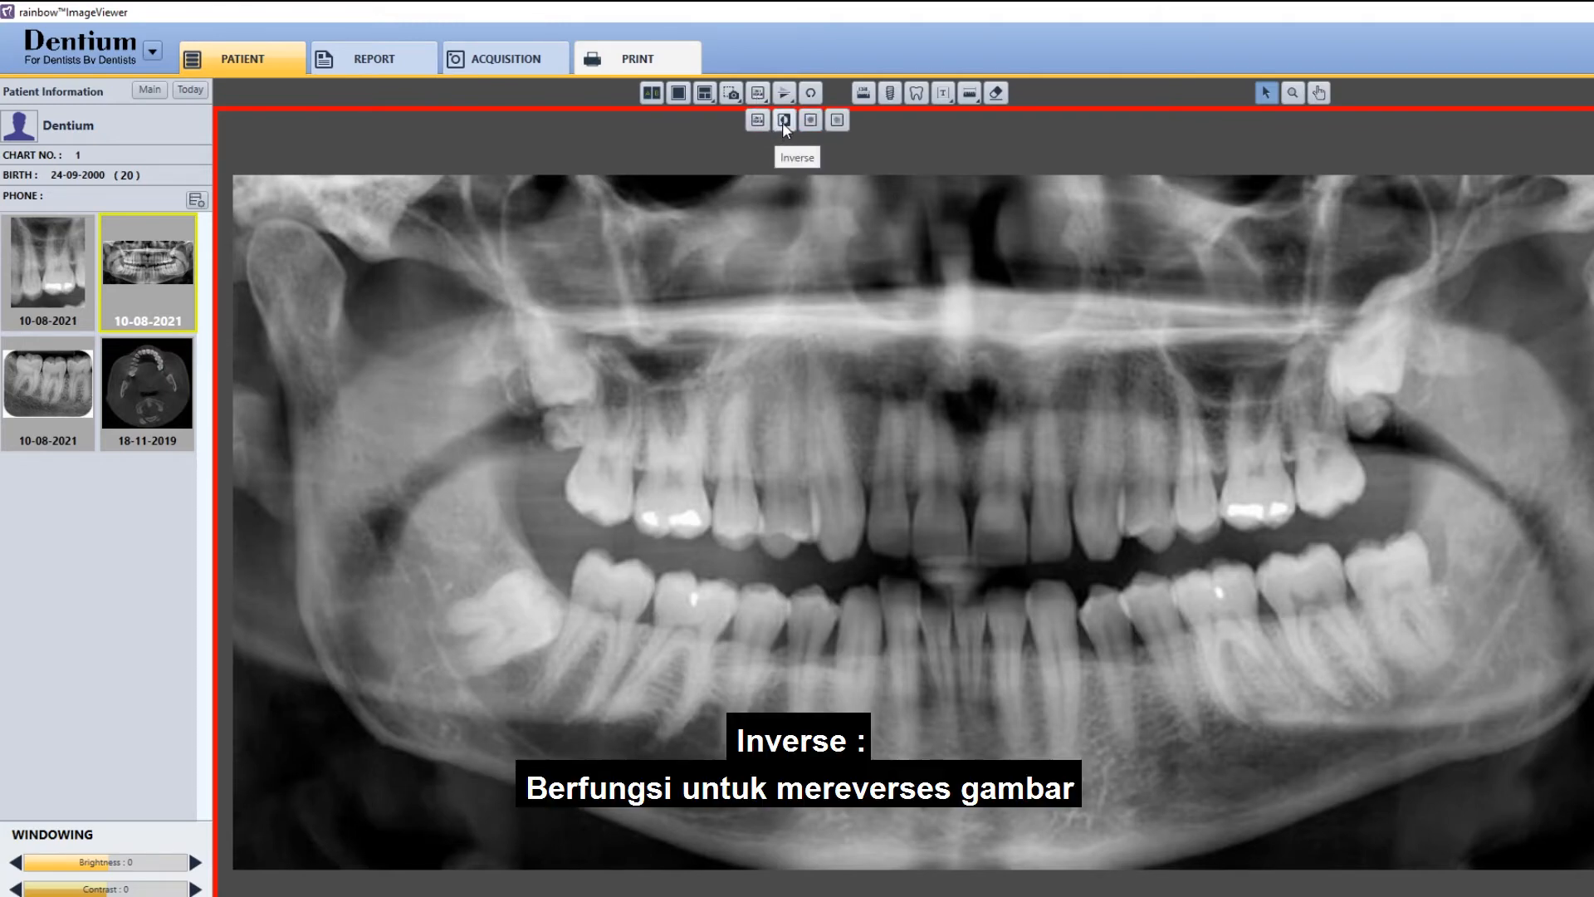
left_click(783, 120)
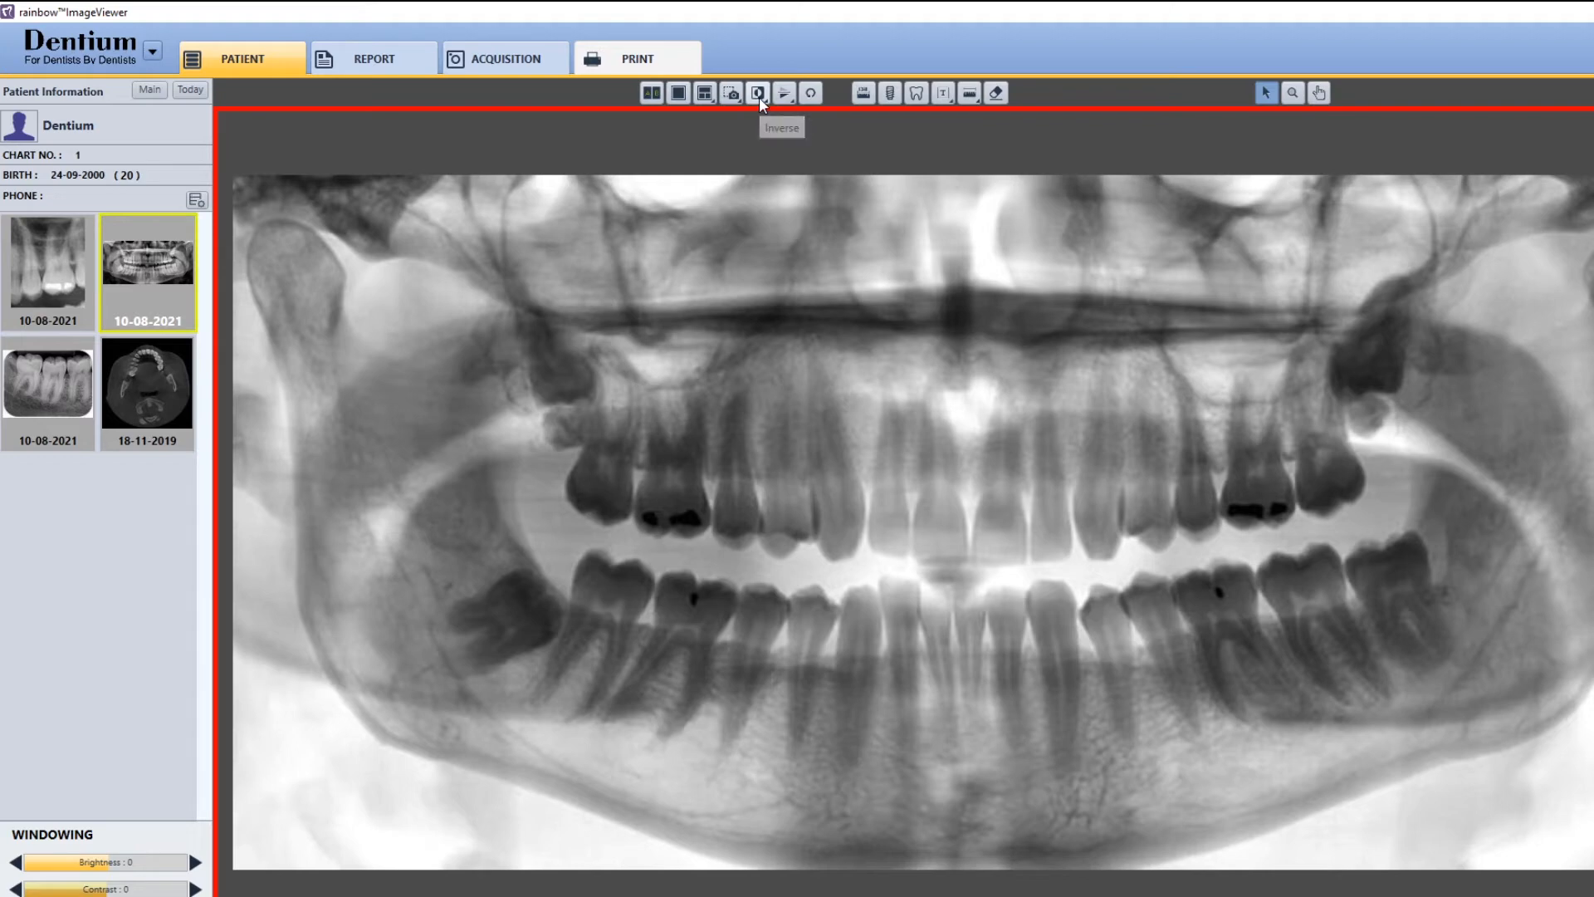
left_click(759, 96)
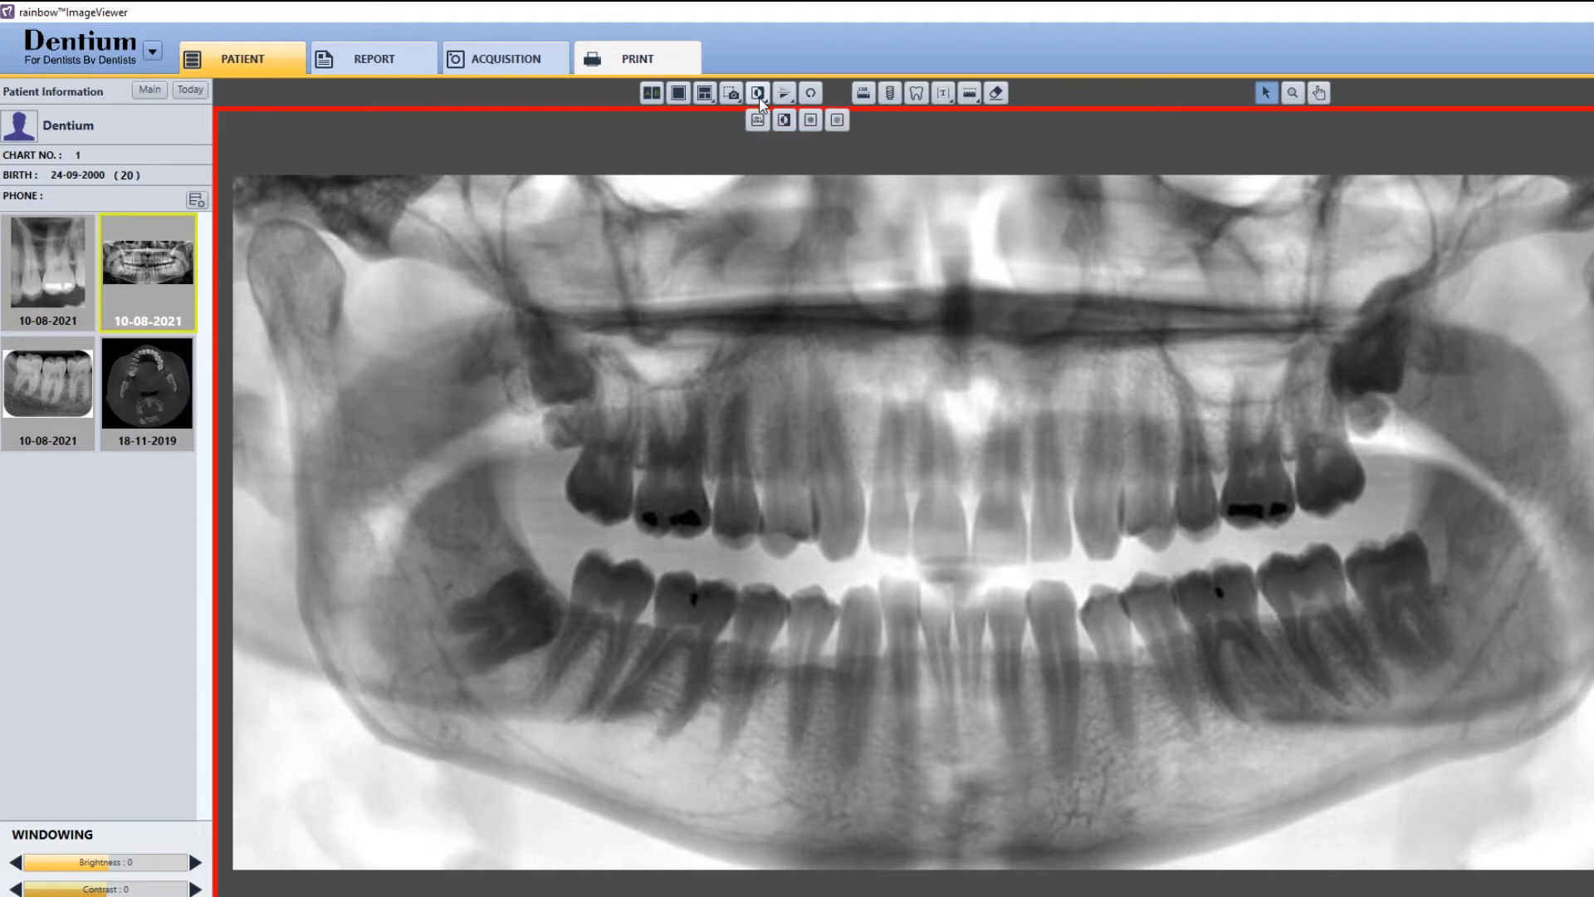
left_click(811, 122)
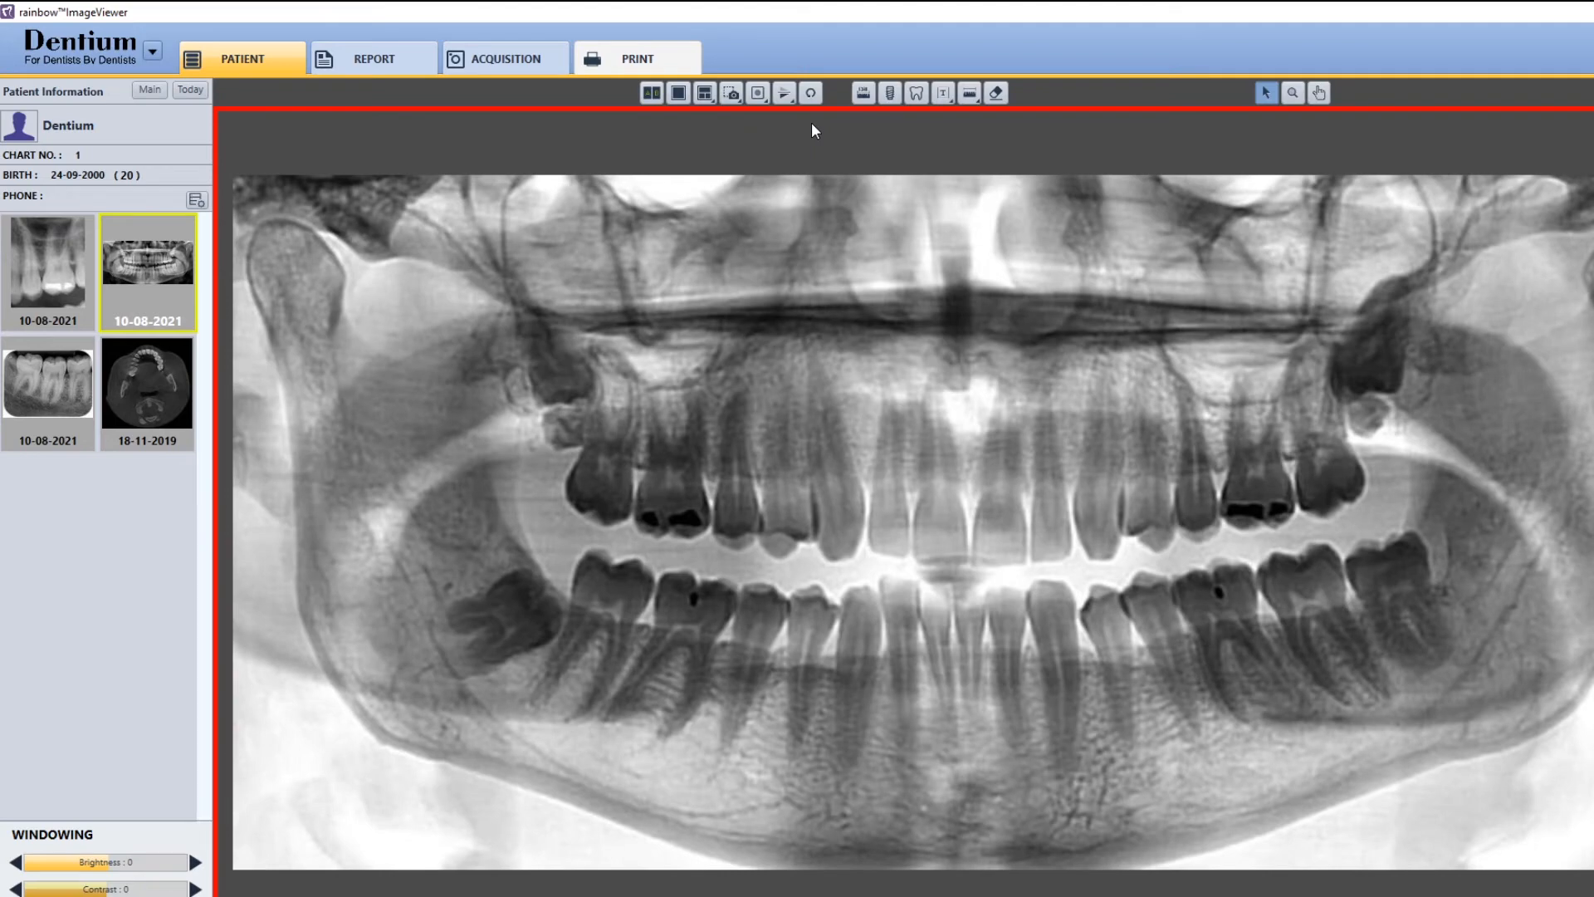
Step: Smooth the inverted panoramic image and apply the Sharpen filter once more
left_click(758, 93)
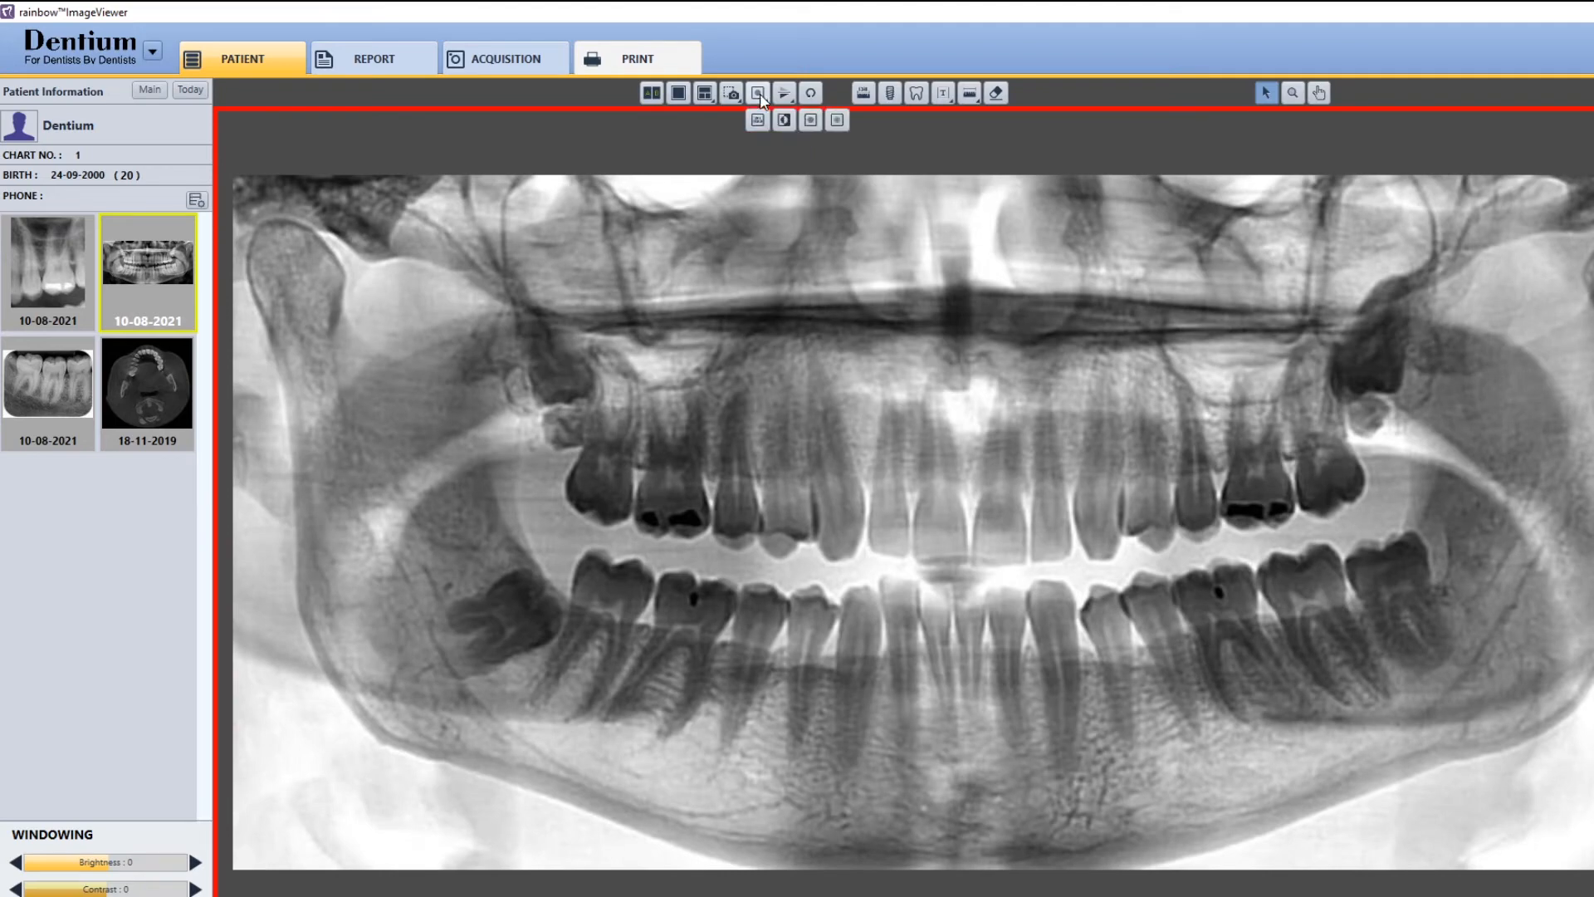
left_click(837, 121)
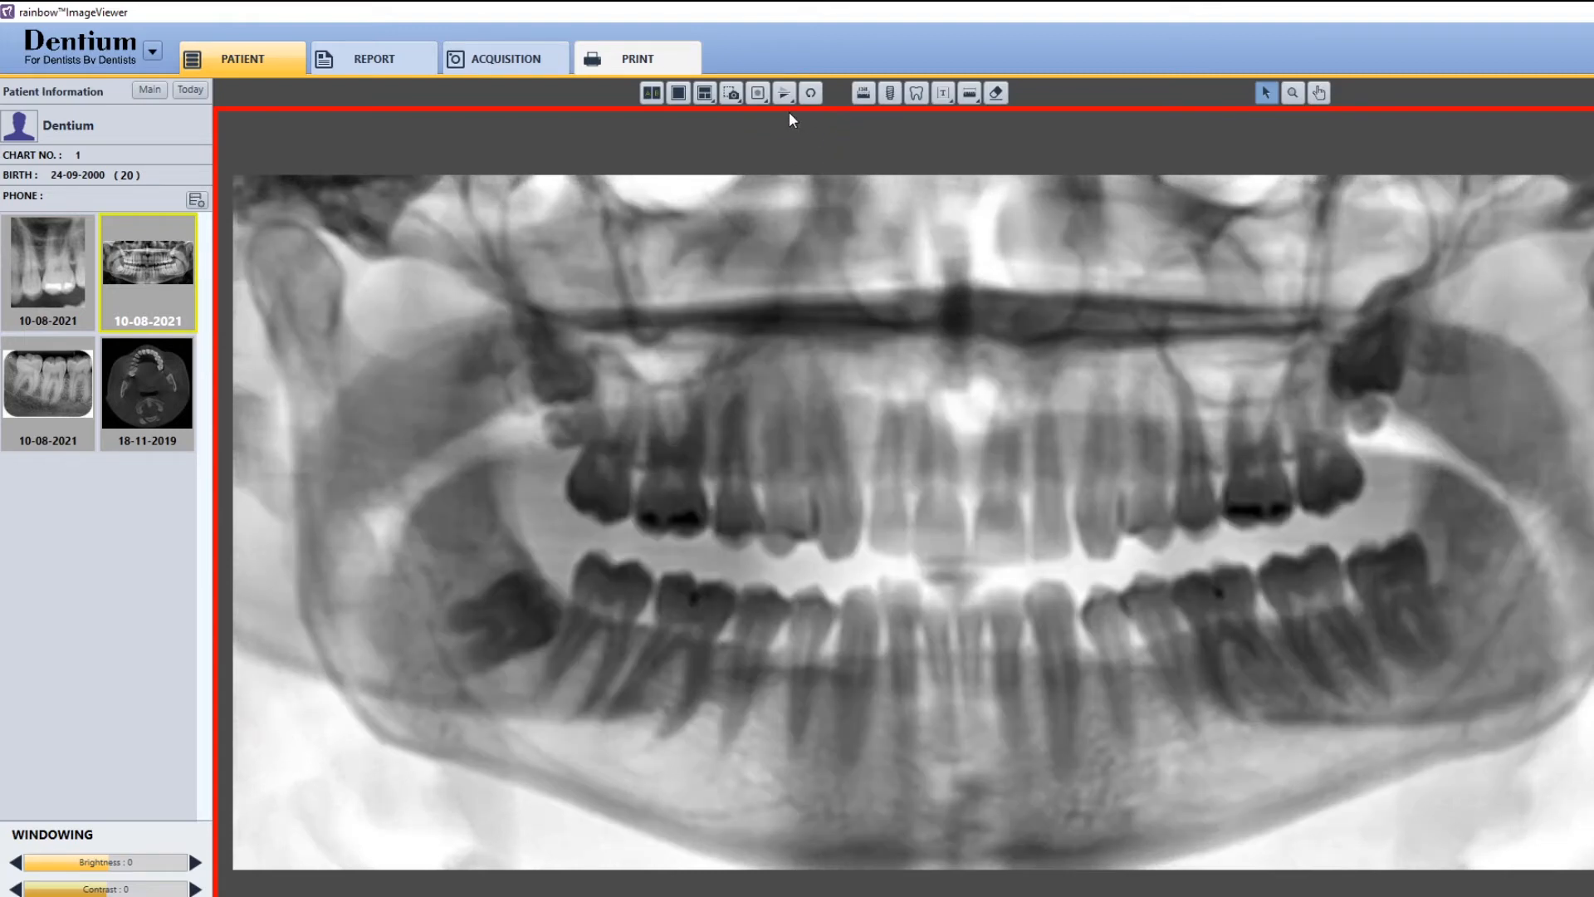
left_click(759, 93)
left_click(804, 123)
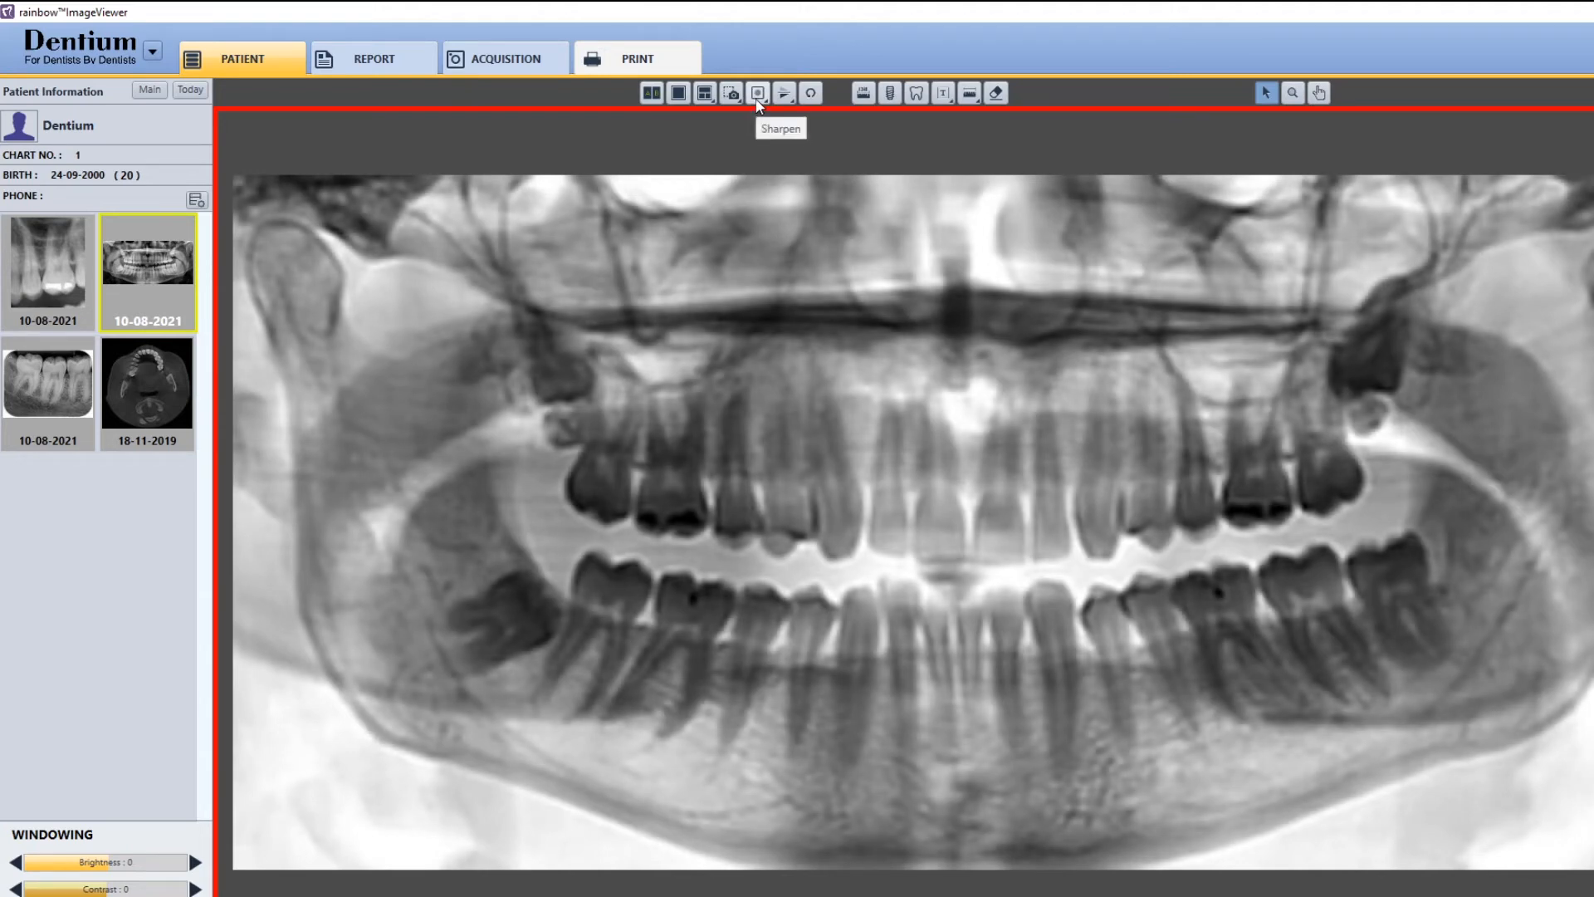
Step: Flip the panoramic image vertically and rotate it clockwise by 90 degrees twice
left_click(785, 93)
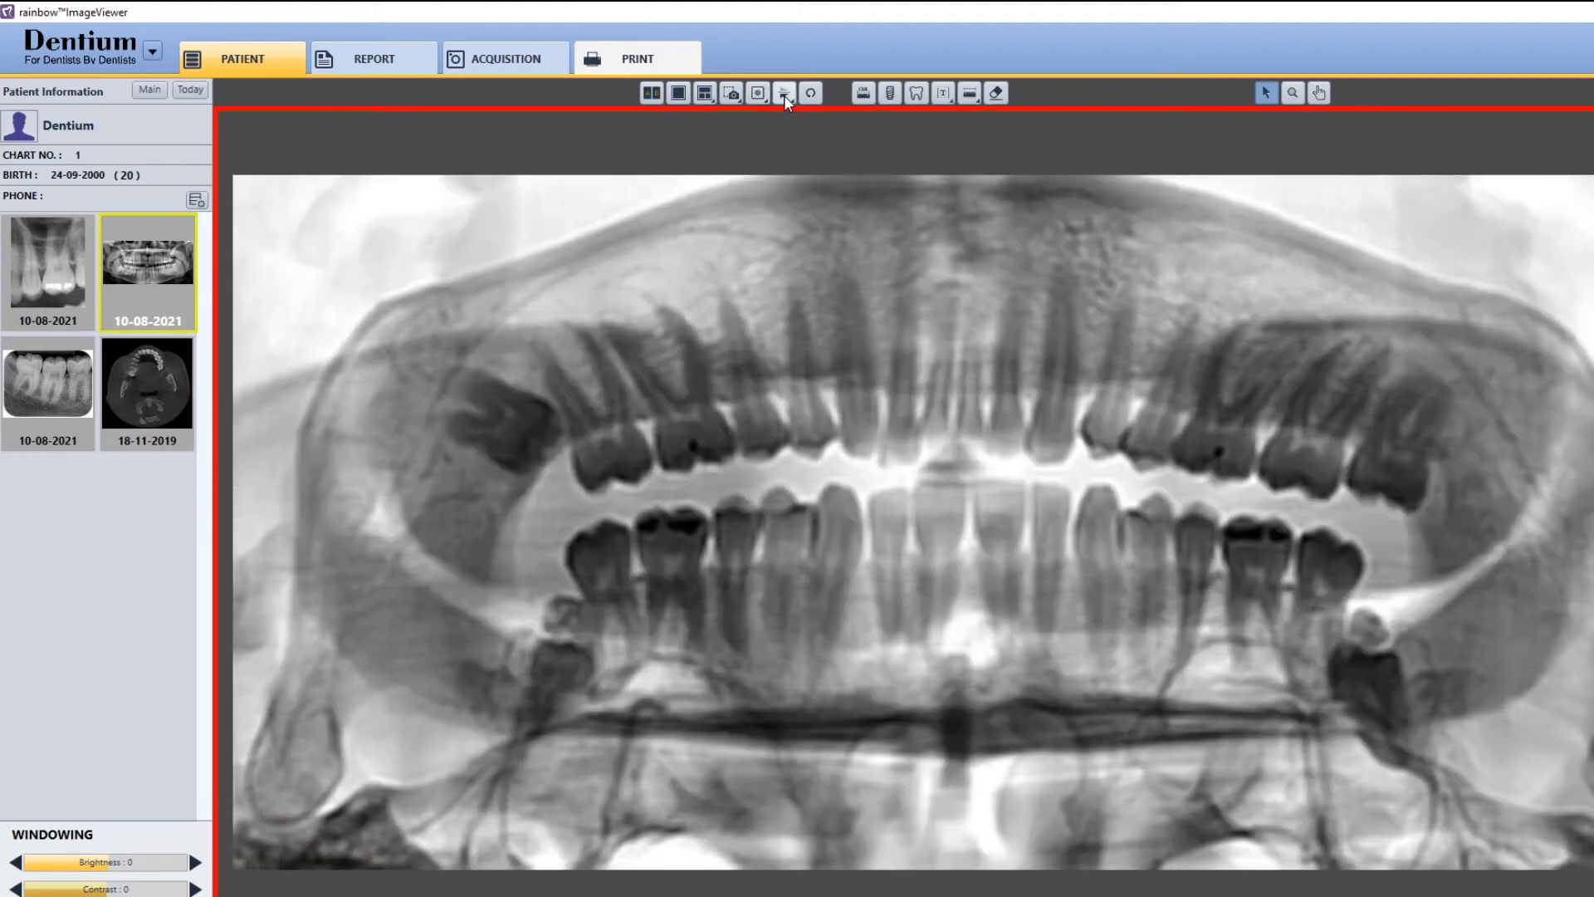
left_click(784, 94)
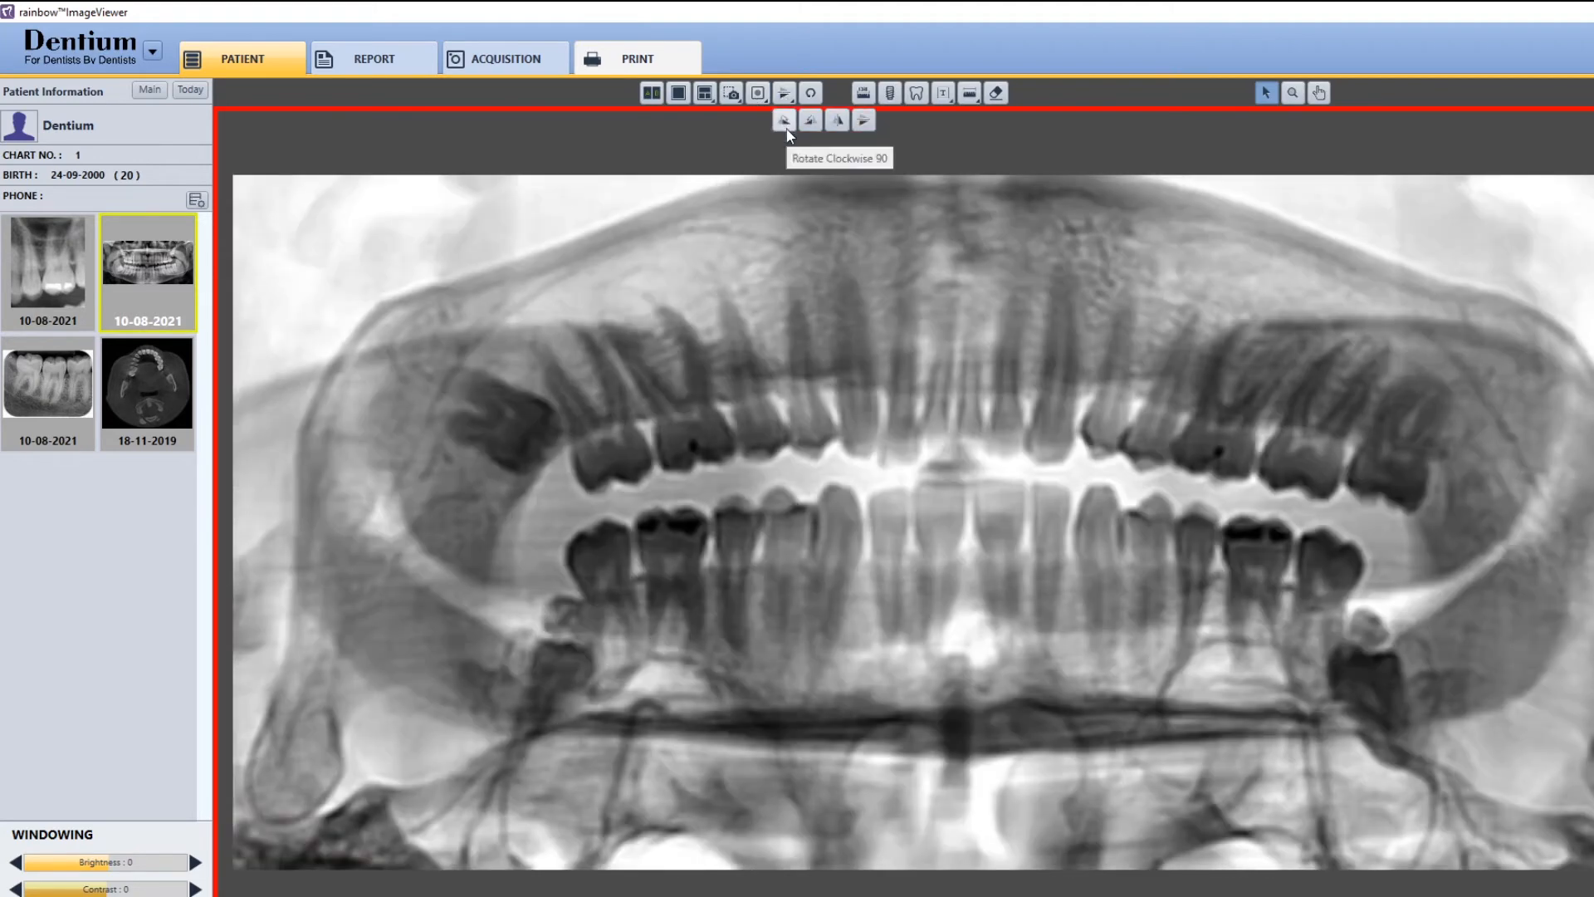
left_click(784, 121)
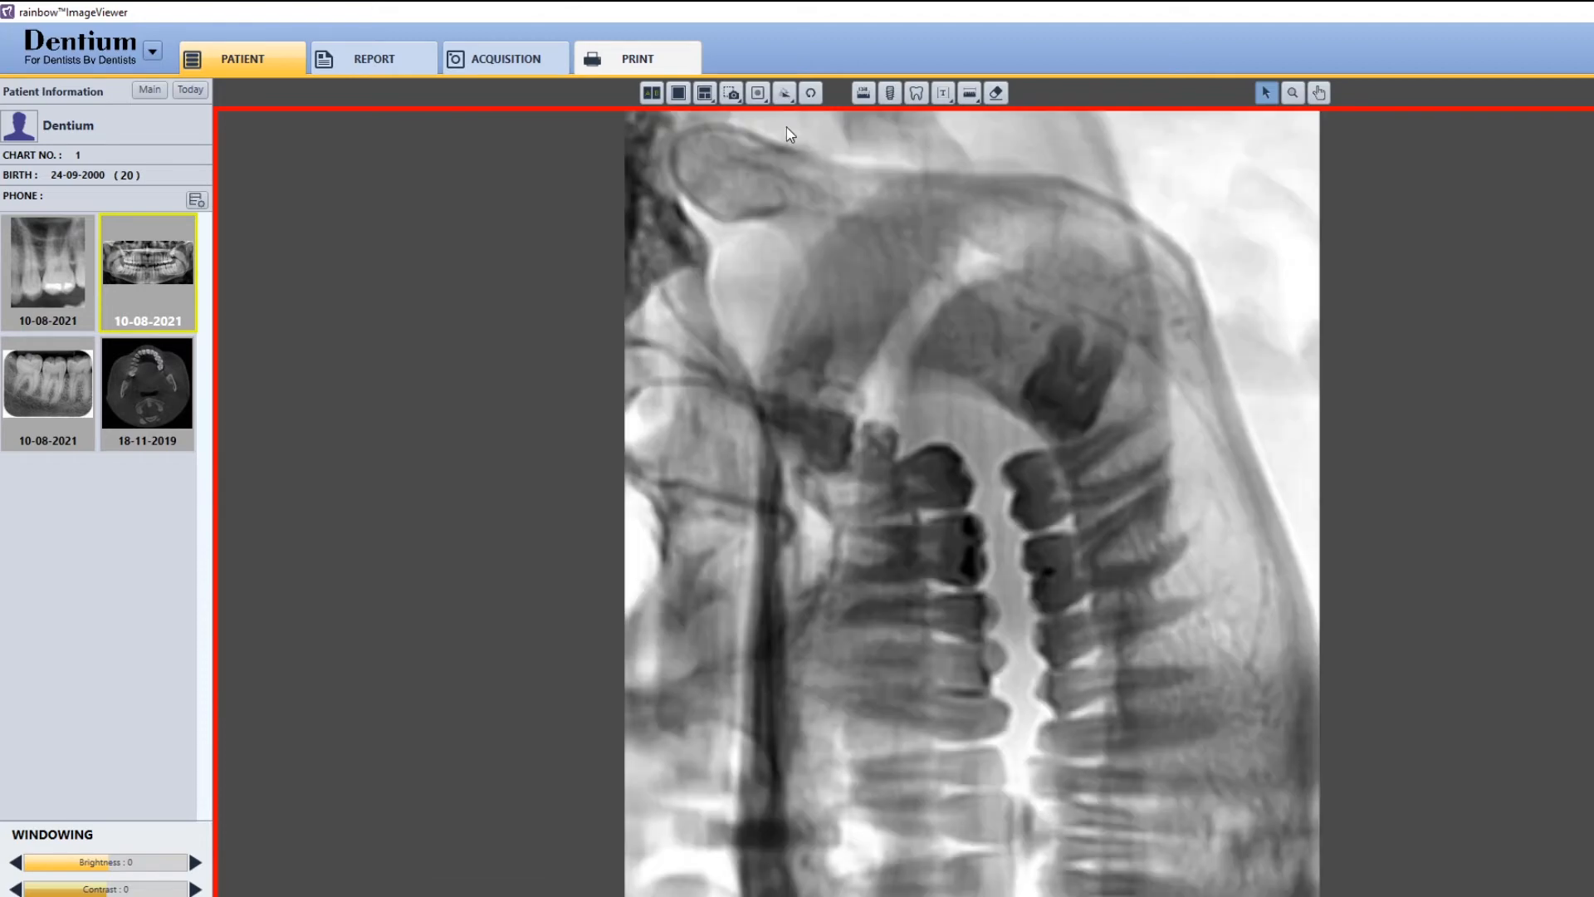
left_click(780, 95)
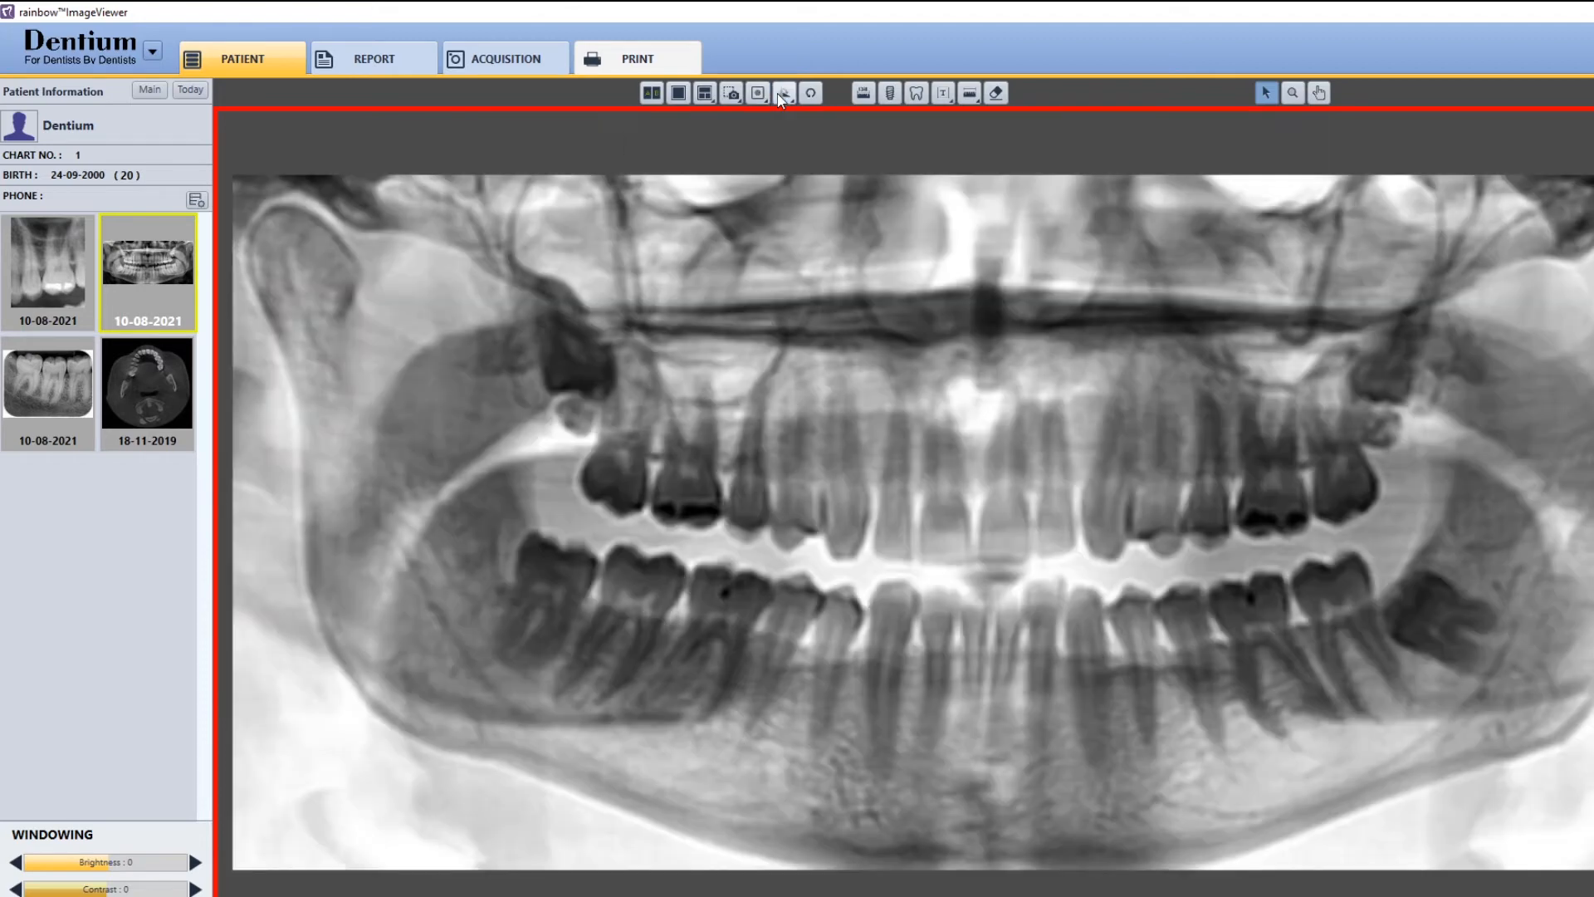
Step: Rotate the panoramic image counterclockwise by 90 degrees twice
left_click(782, 97)
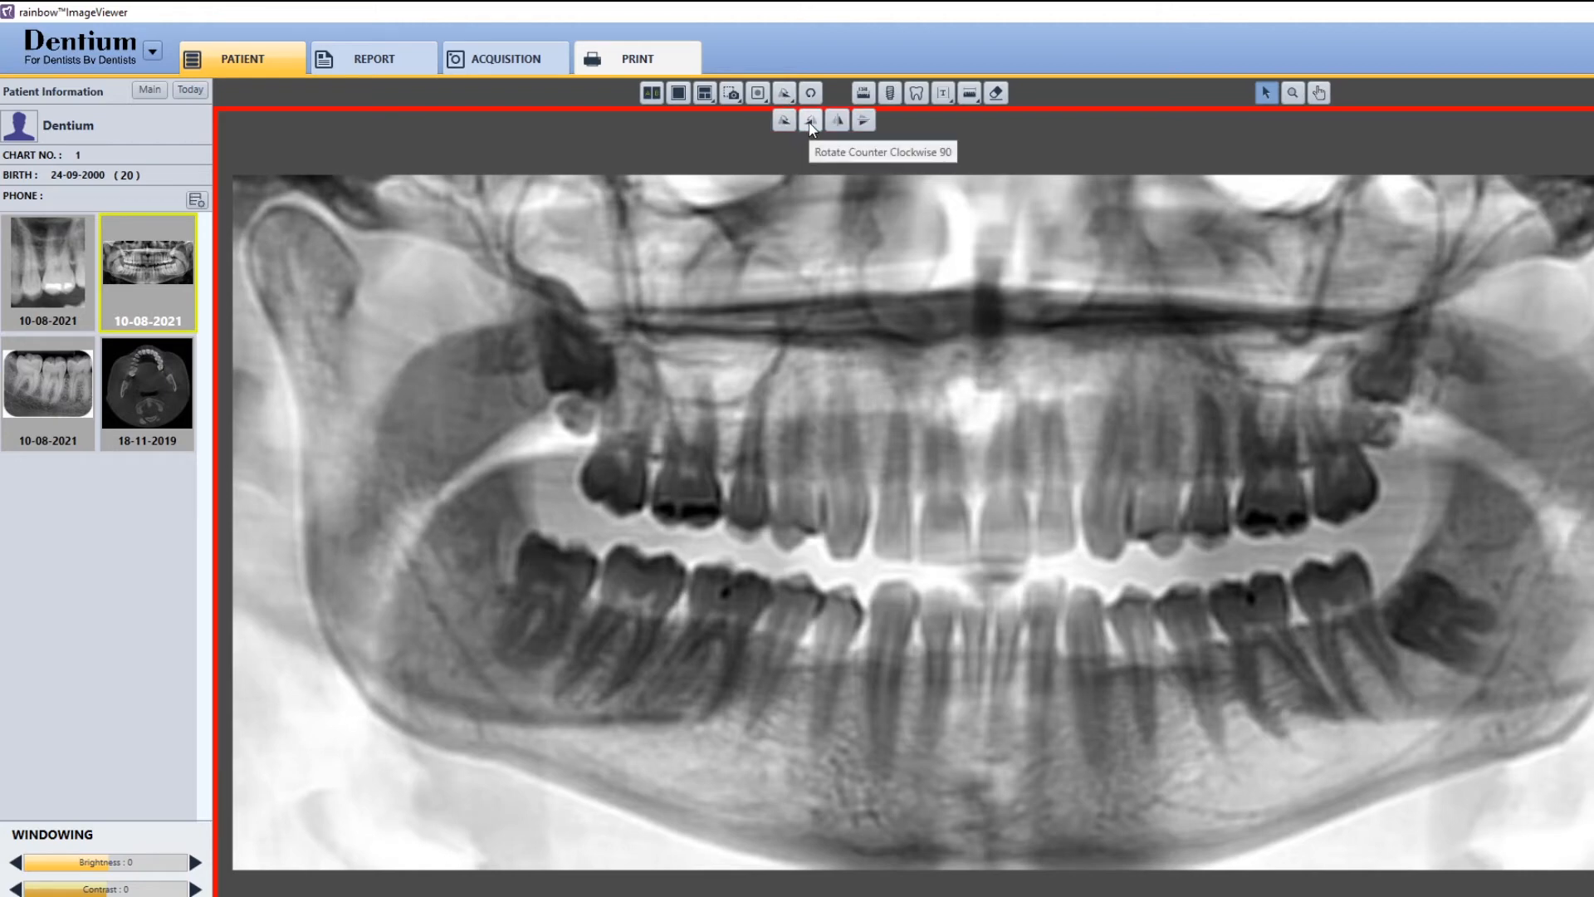
left_click(811, 123)
left_click(784, 96)
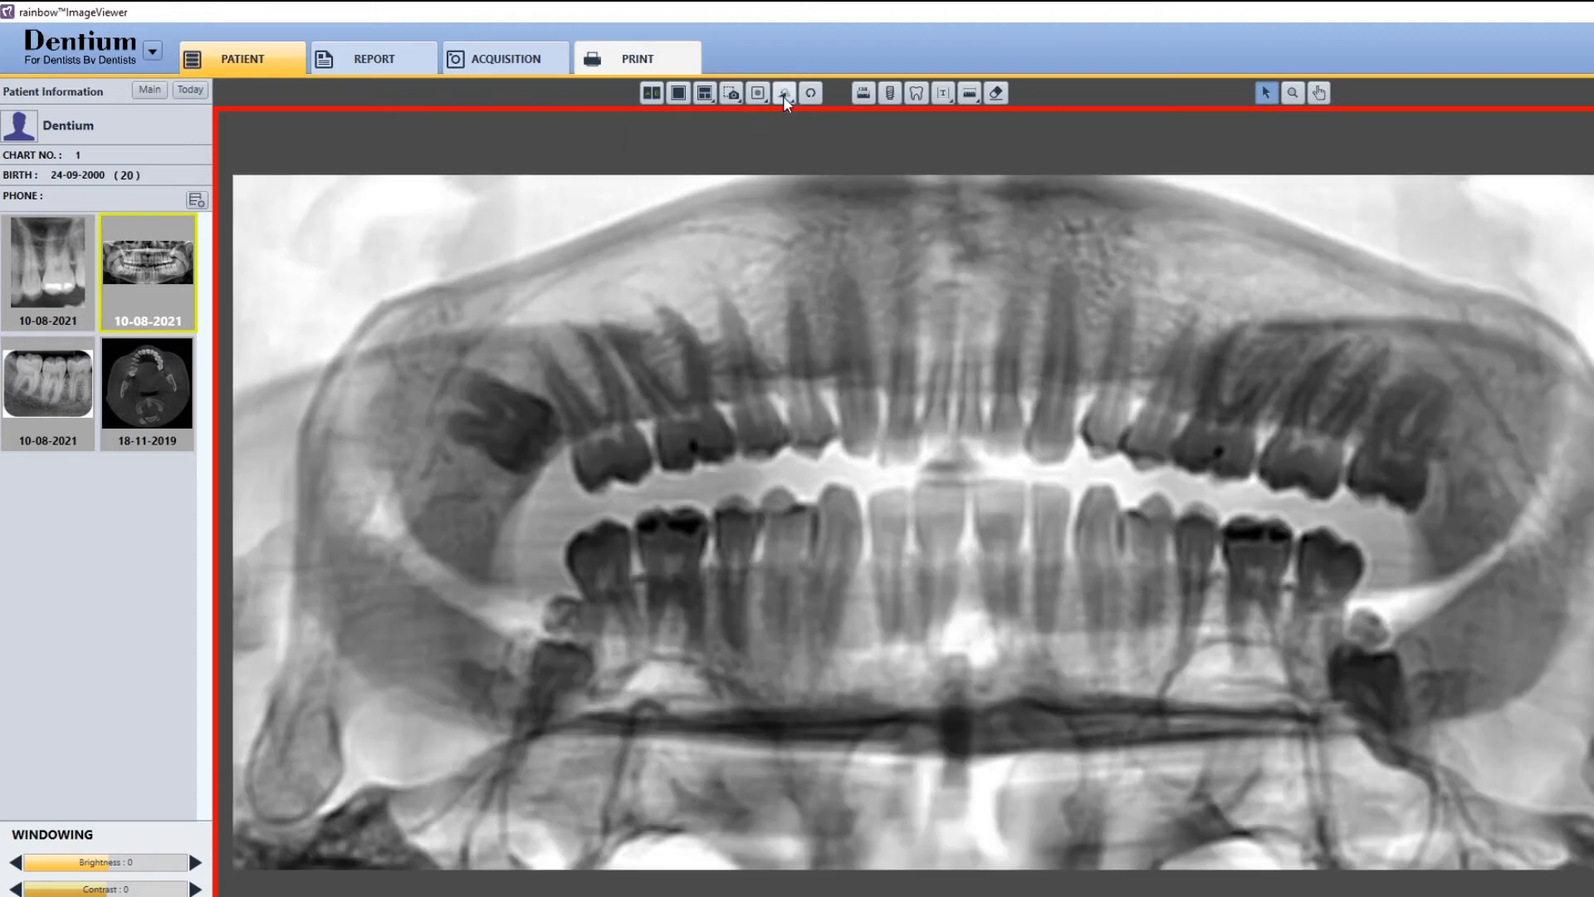
Step: Rotate the inverted panoramic image by a further 180 degrees and flip it horizontally
left_click(784, 96)
left_click(784, 97)
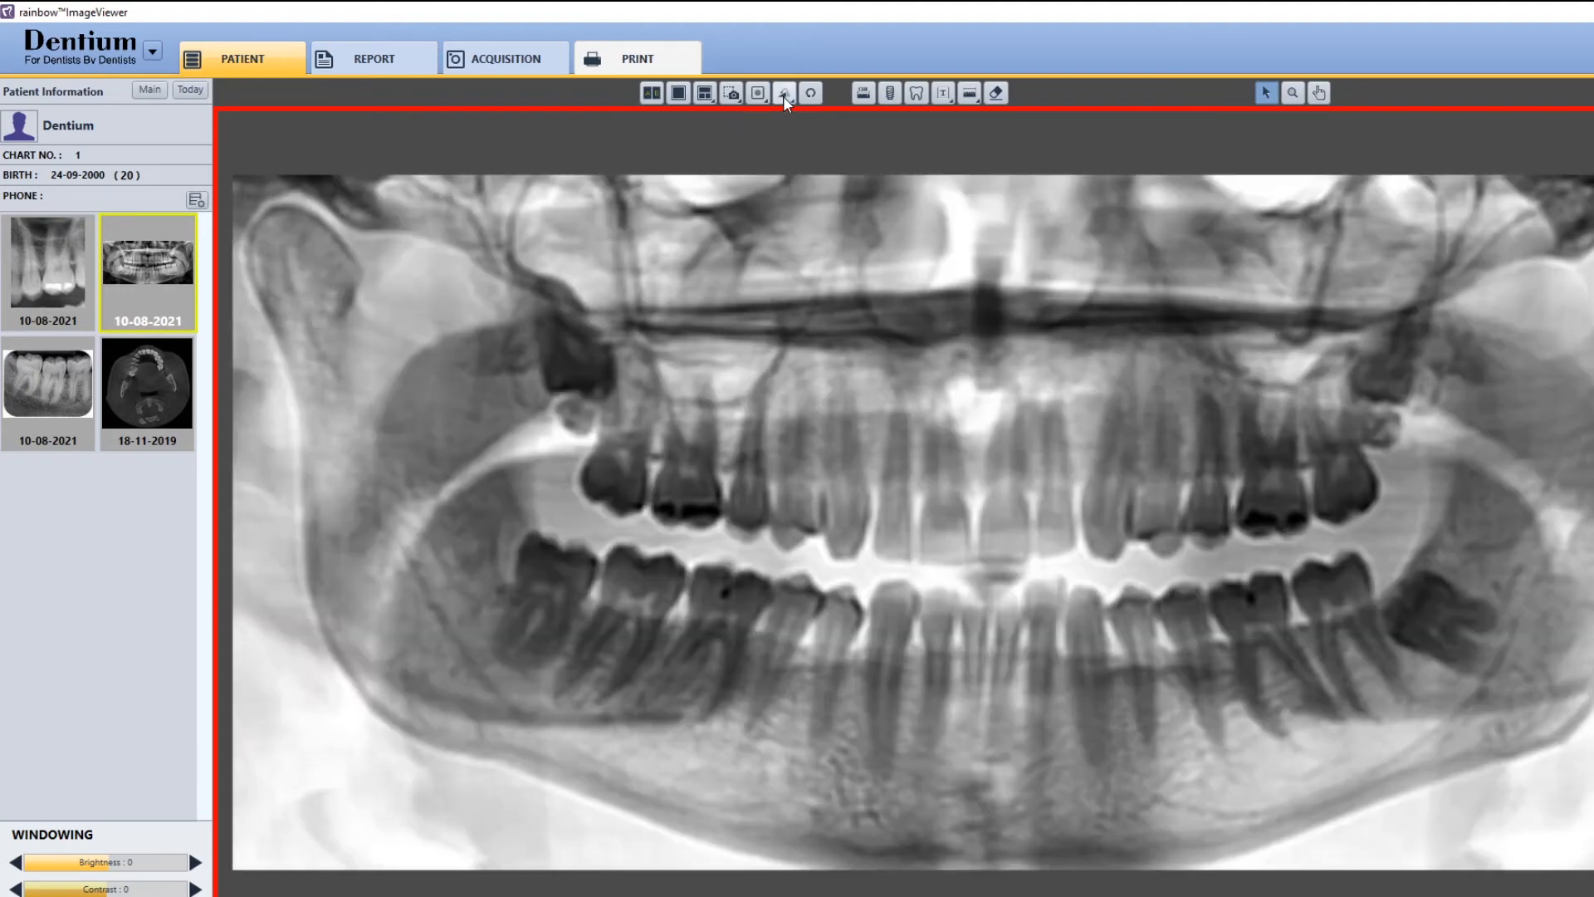
left_click(784, 96)
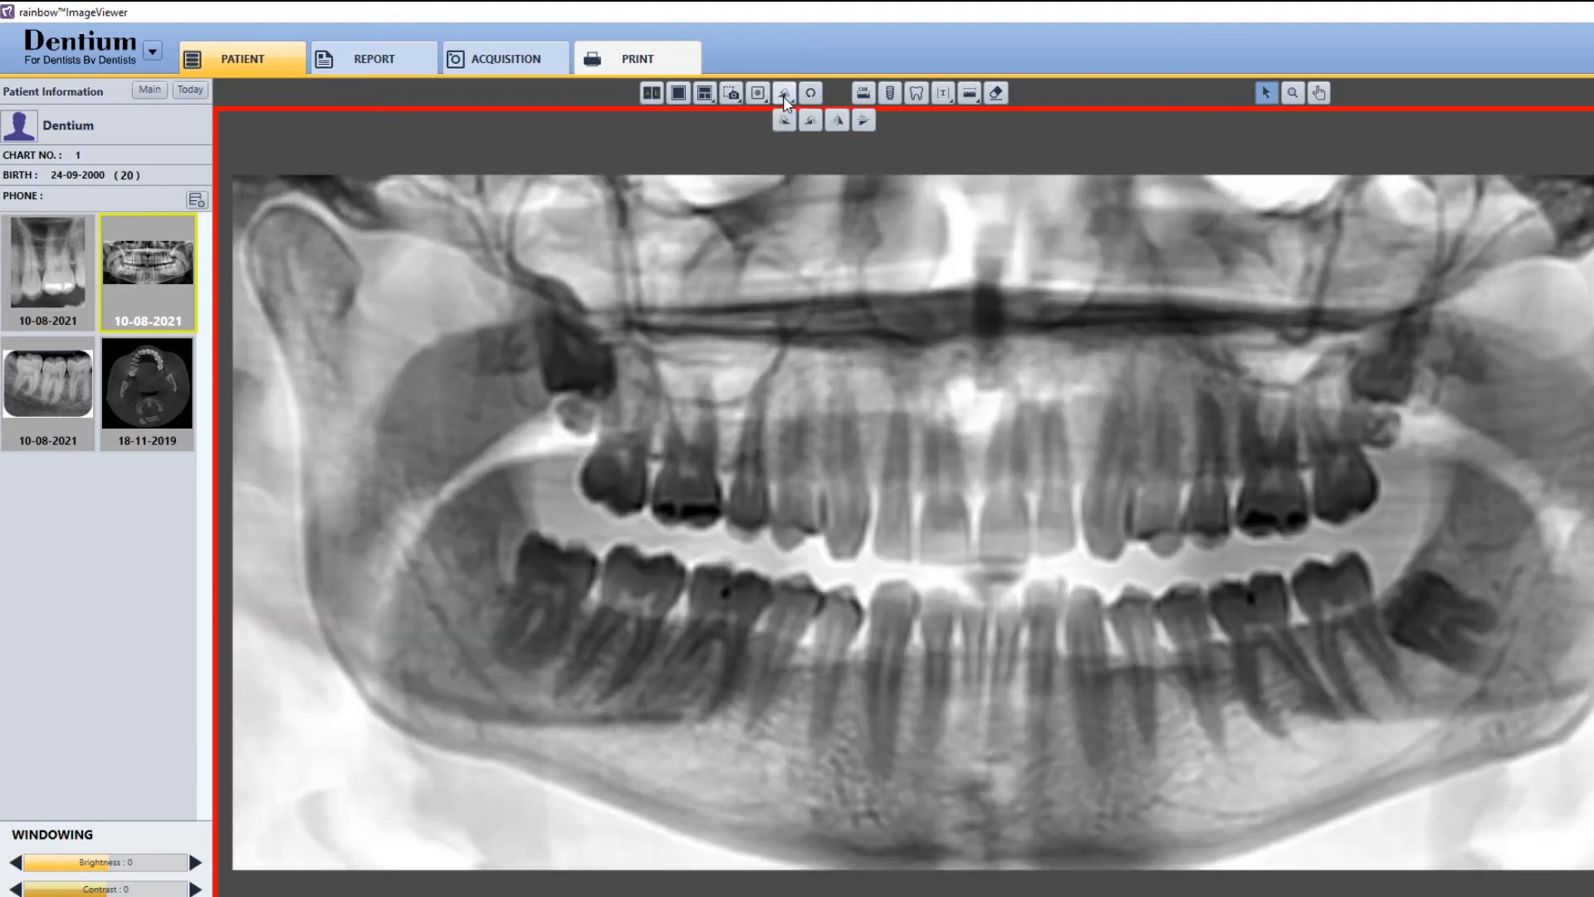
left_click(836, 122)
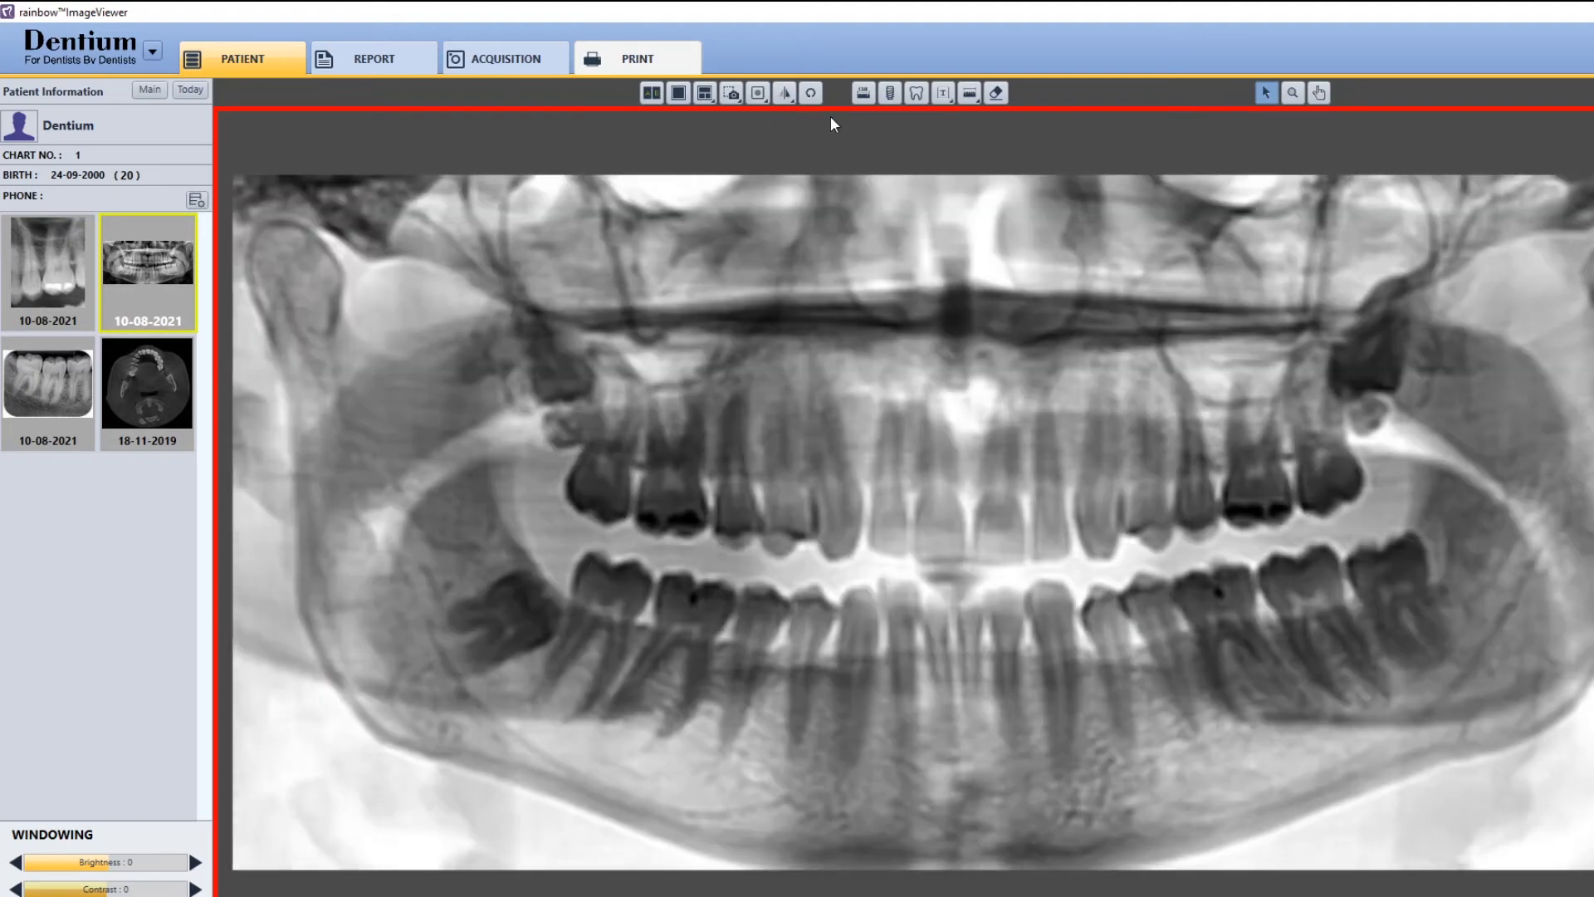
Step: Flip the panoramic image horizontally once more and reset all of its image adjustments
left_click(783, 97)
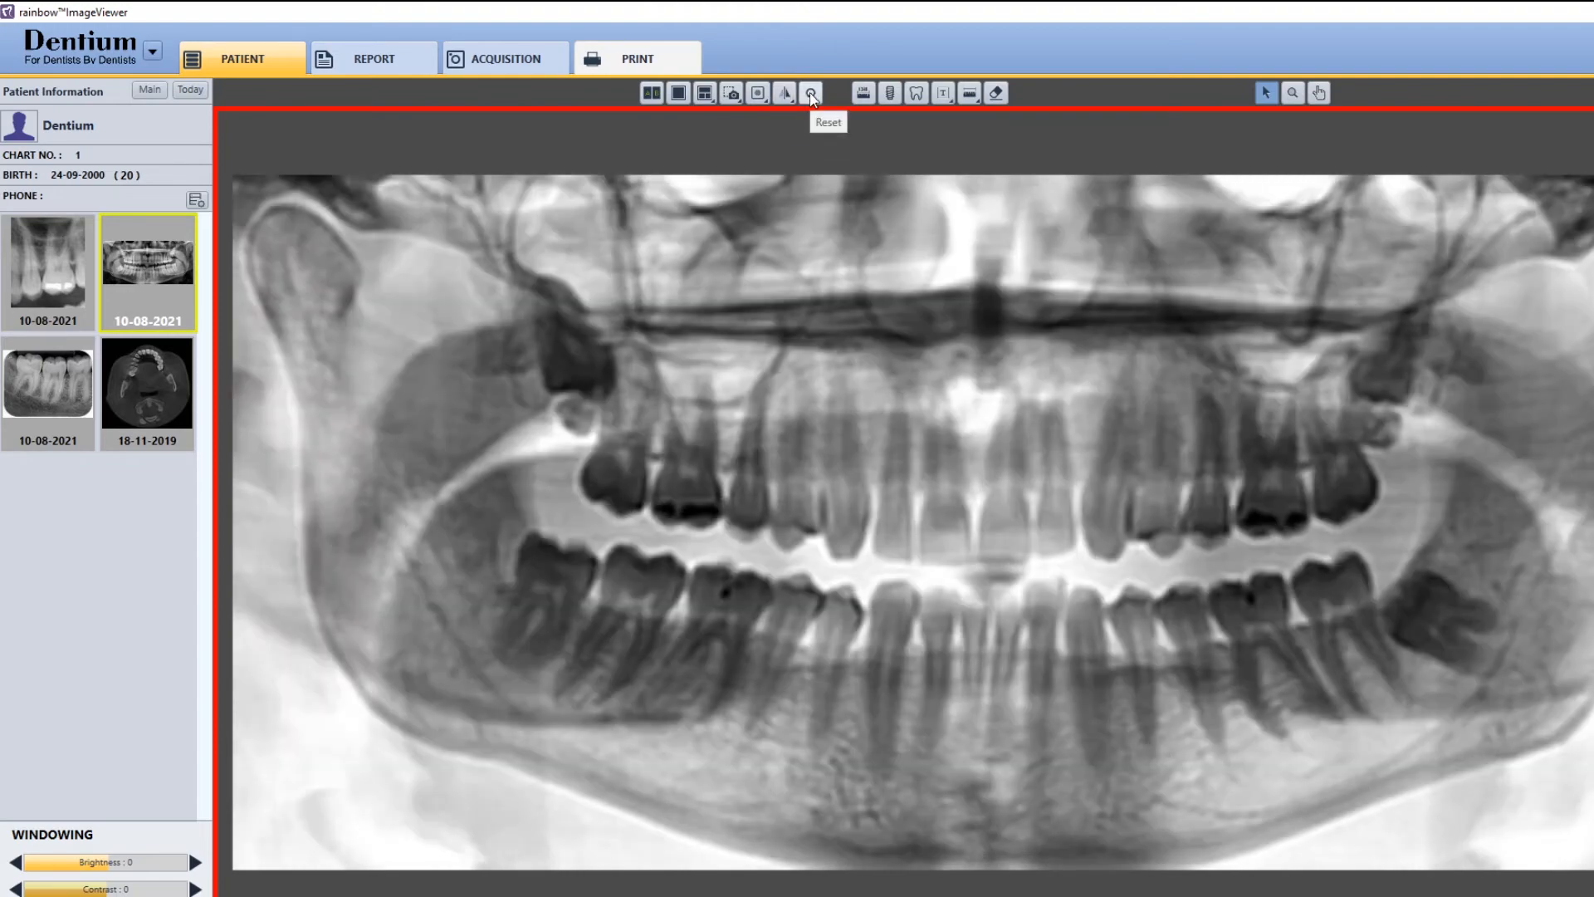
left_click(811, 95)
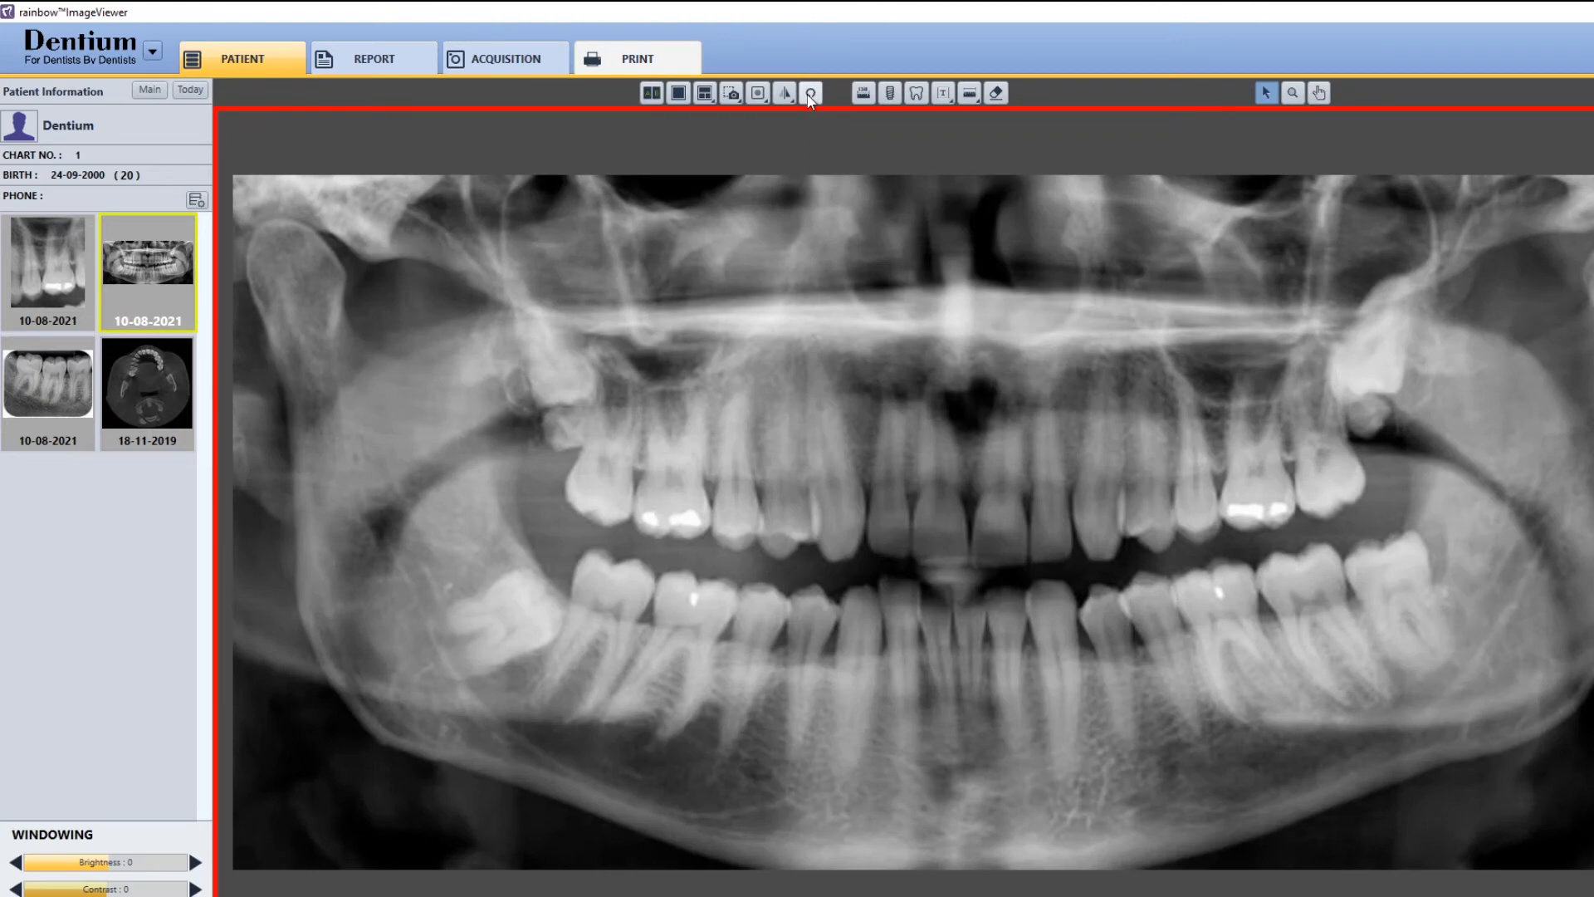
Step: View the calibration settings by acquisition equipment and leave them without applying anything
left_click(865, 92)
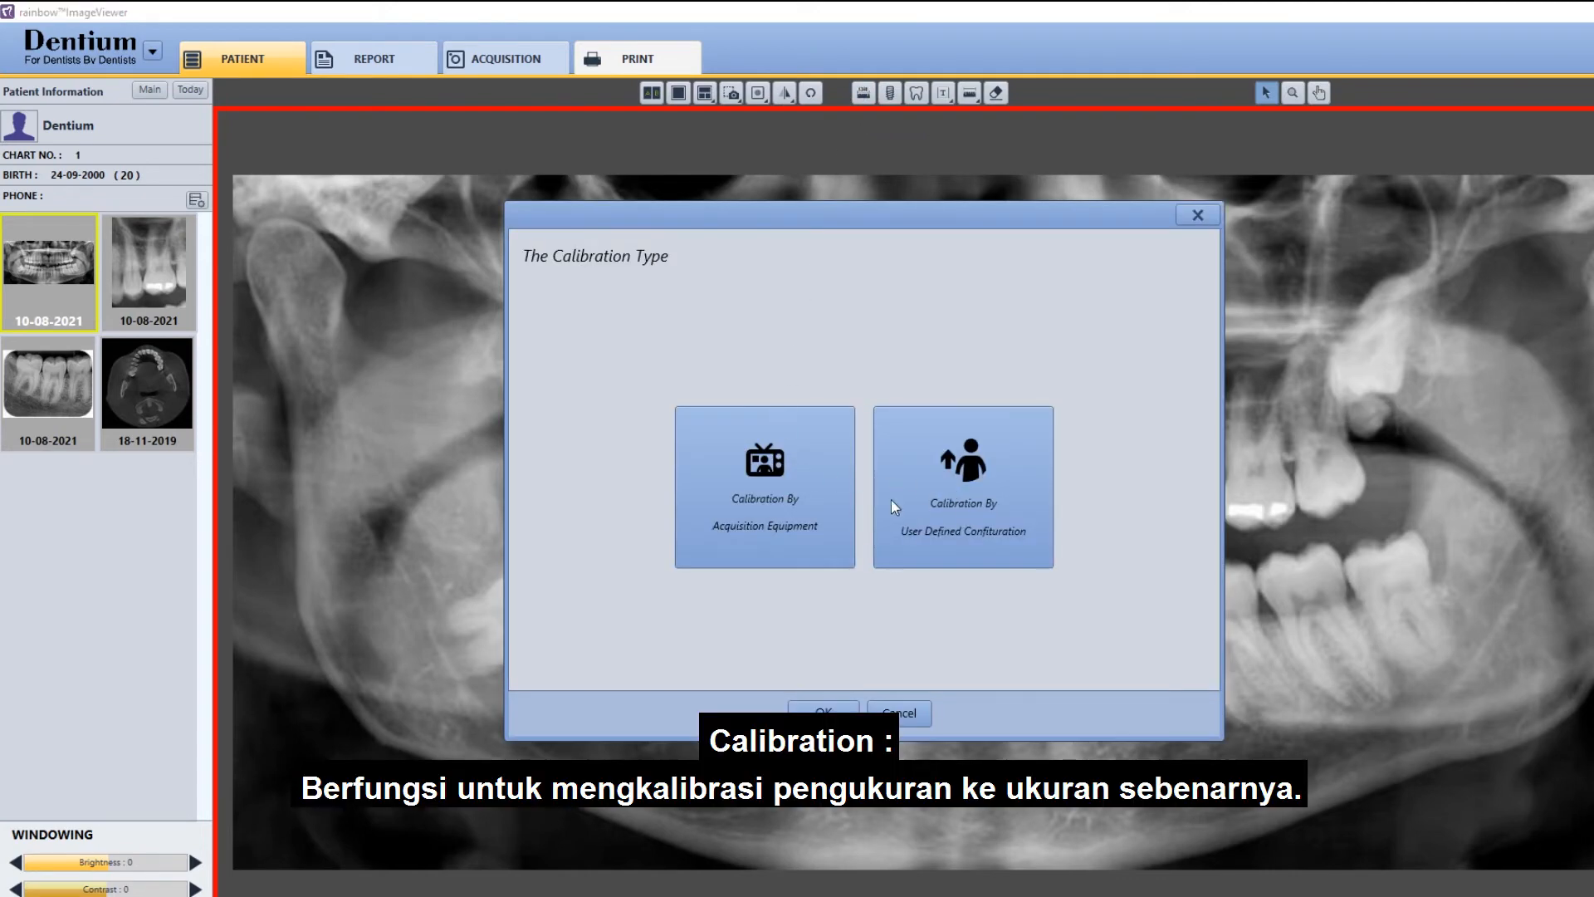
left_click(812, 519)
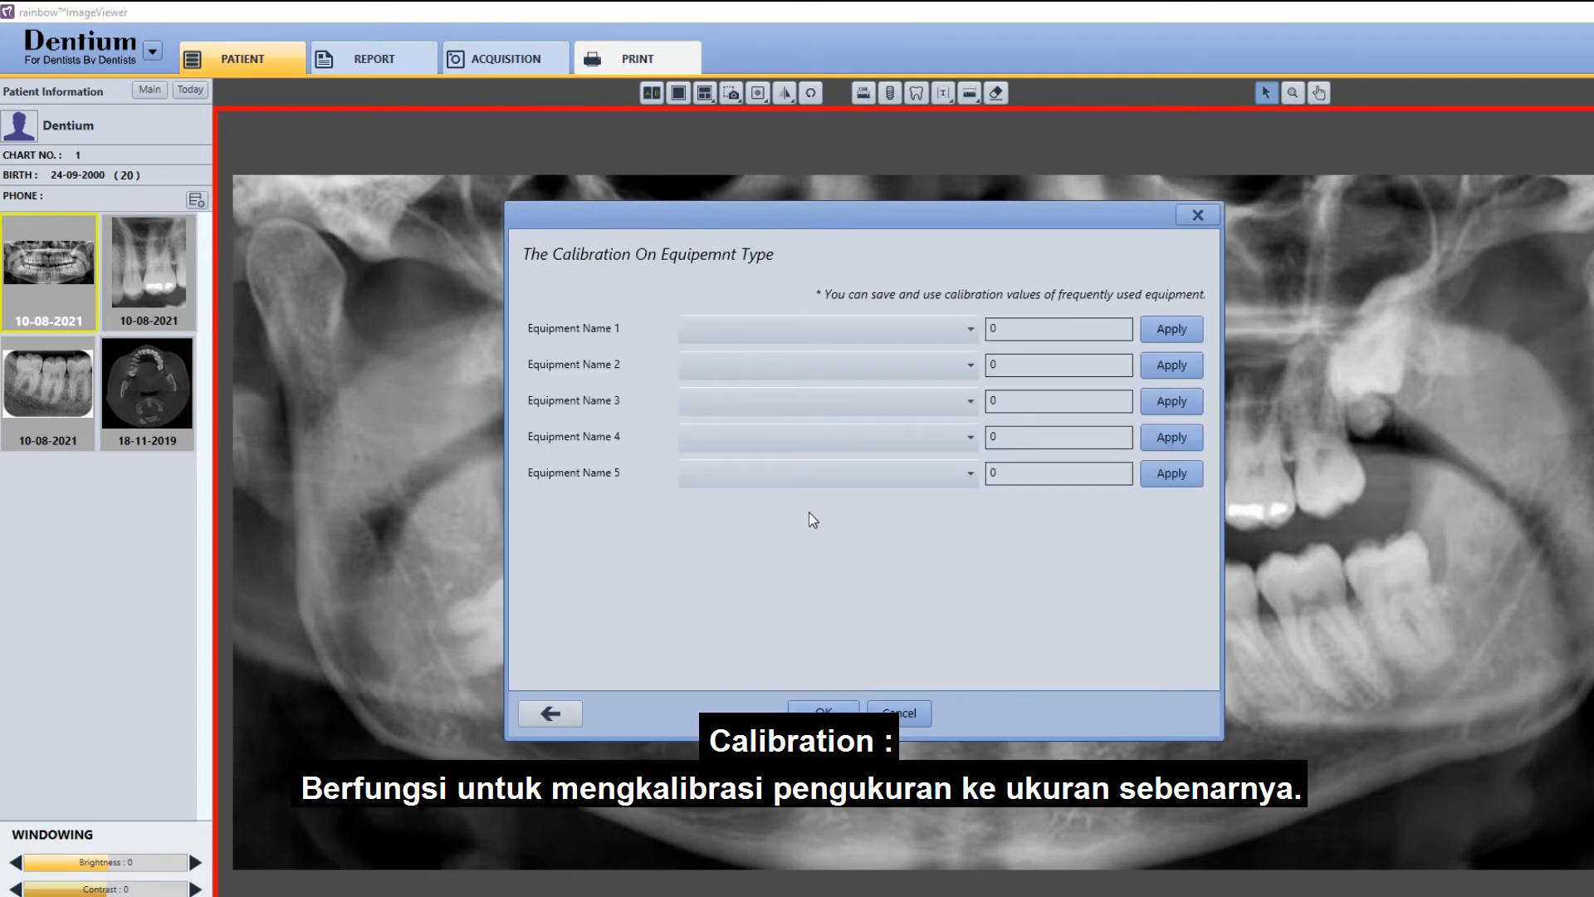
left_click(913, 714)
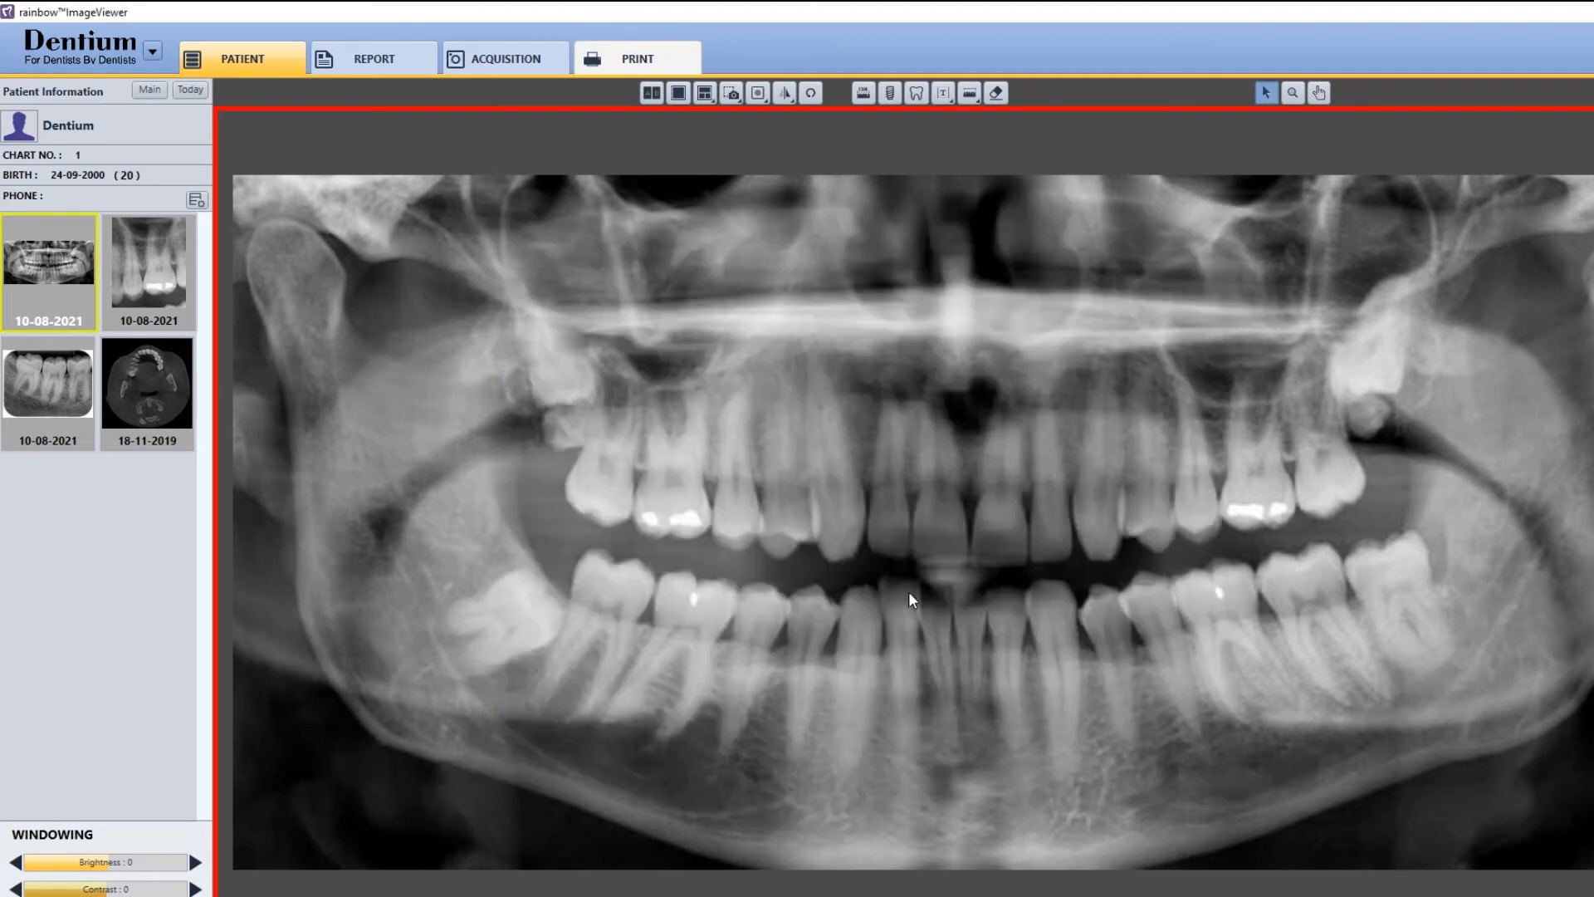
Step: View the user-defined calibration settings and leave them without calibrating
left_click(865, 98)
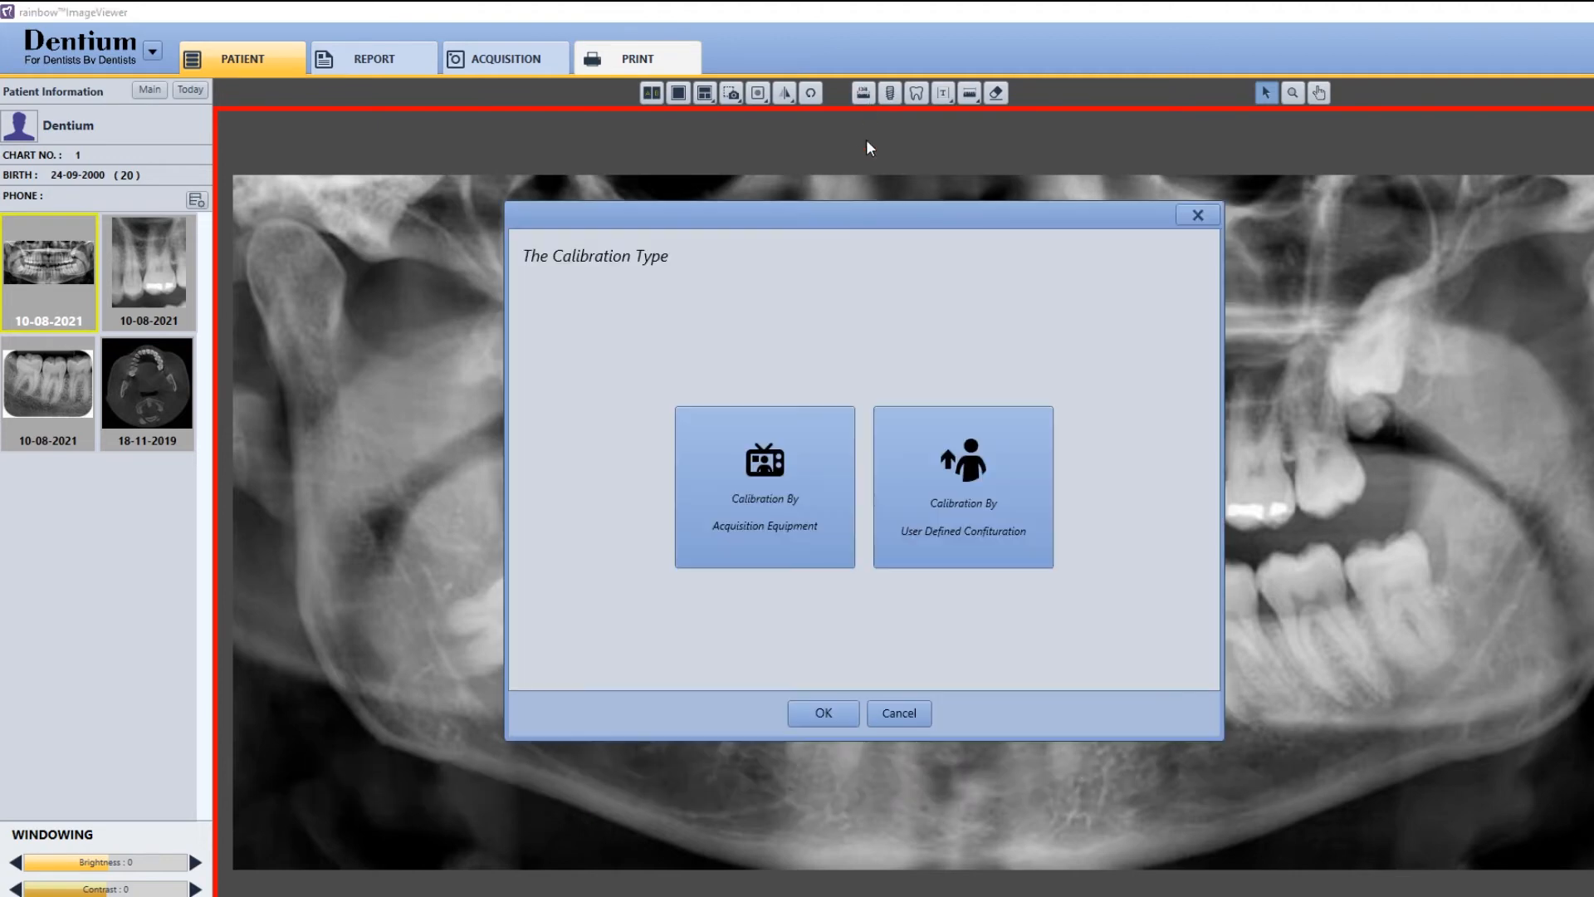
left_click(944, 461)
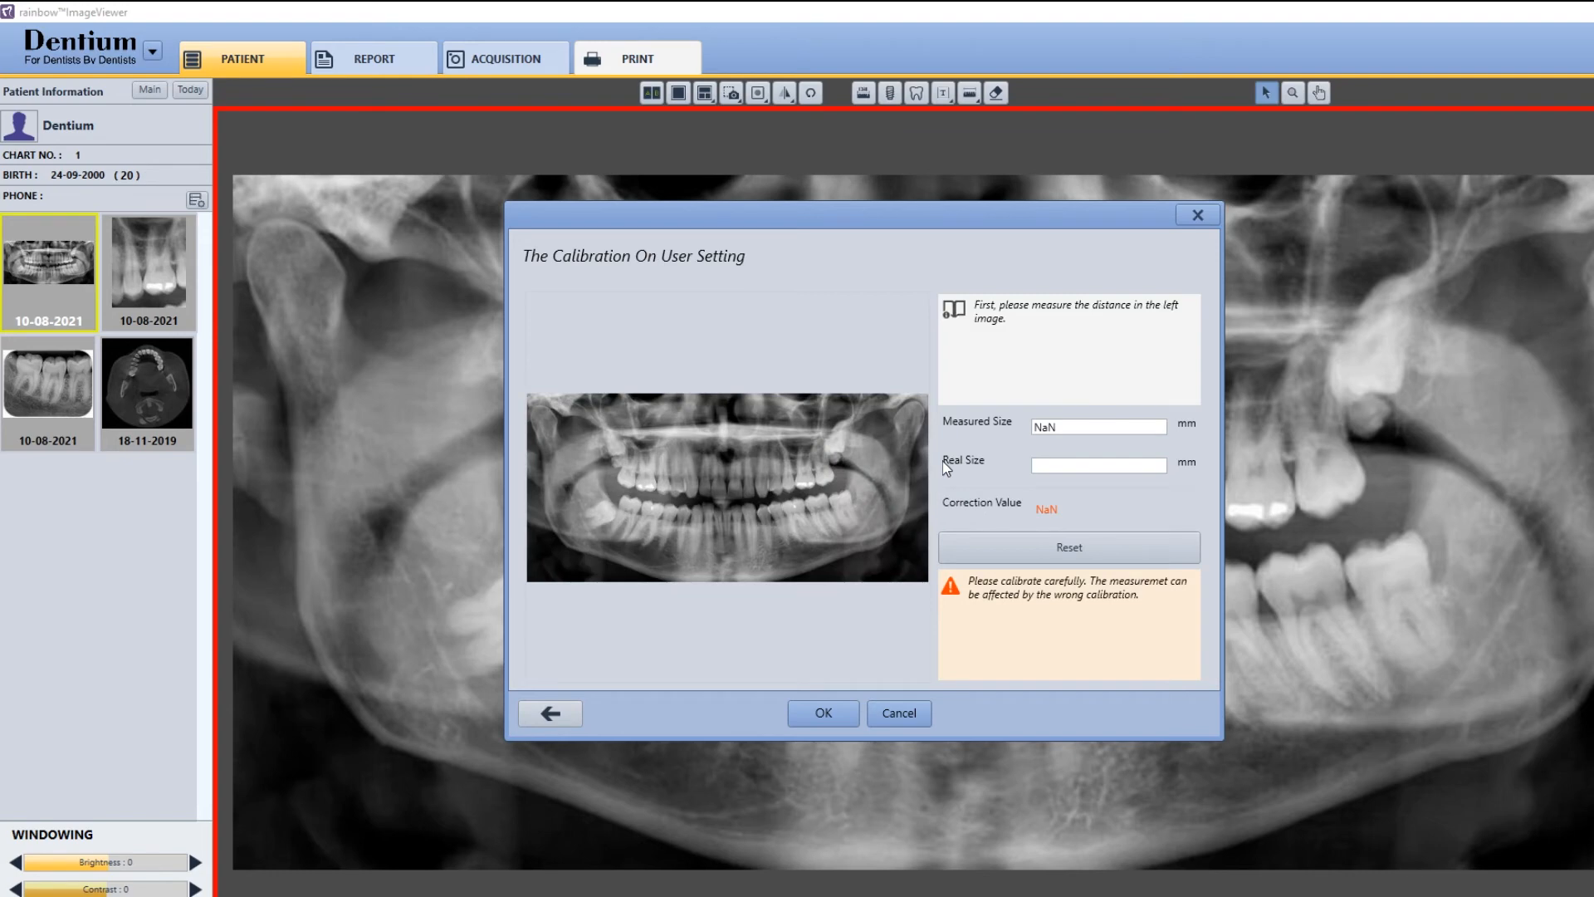
left_click(892, 716)
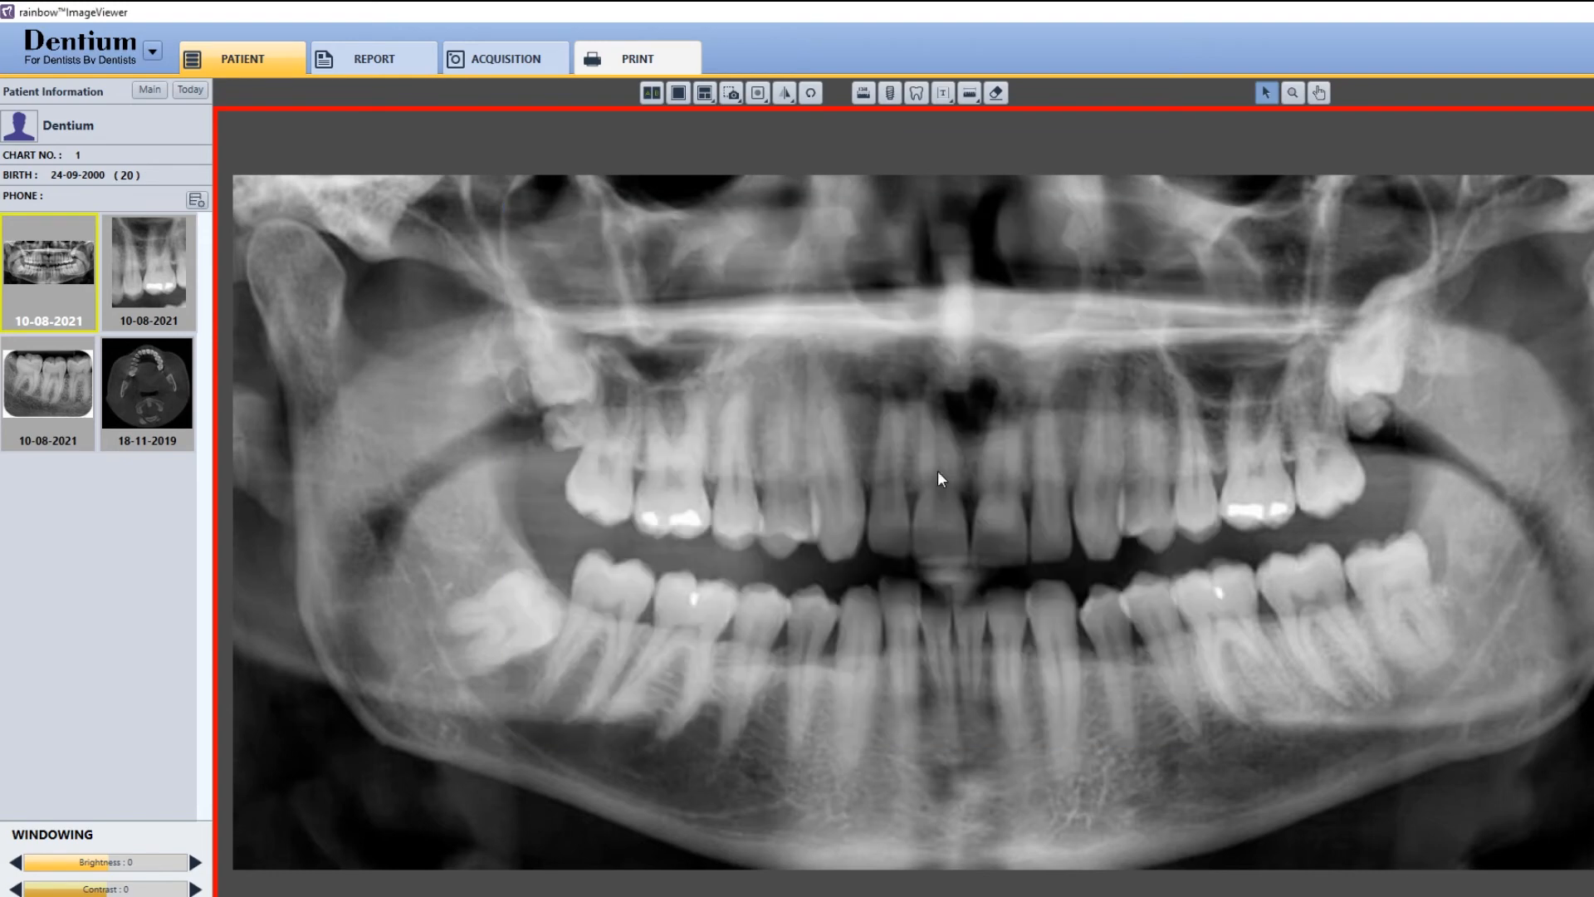
Step: Insert a predefined lower Osttem SS II implant, 3.3 by 8.5 mm, at the midline between the front teeth
left_click(890, 102)
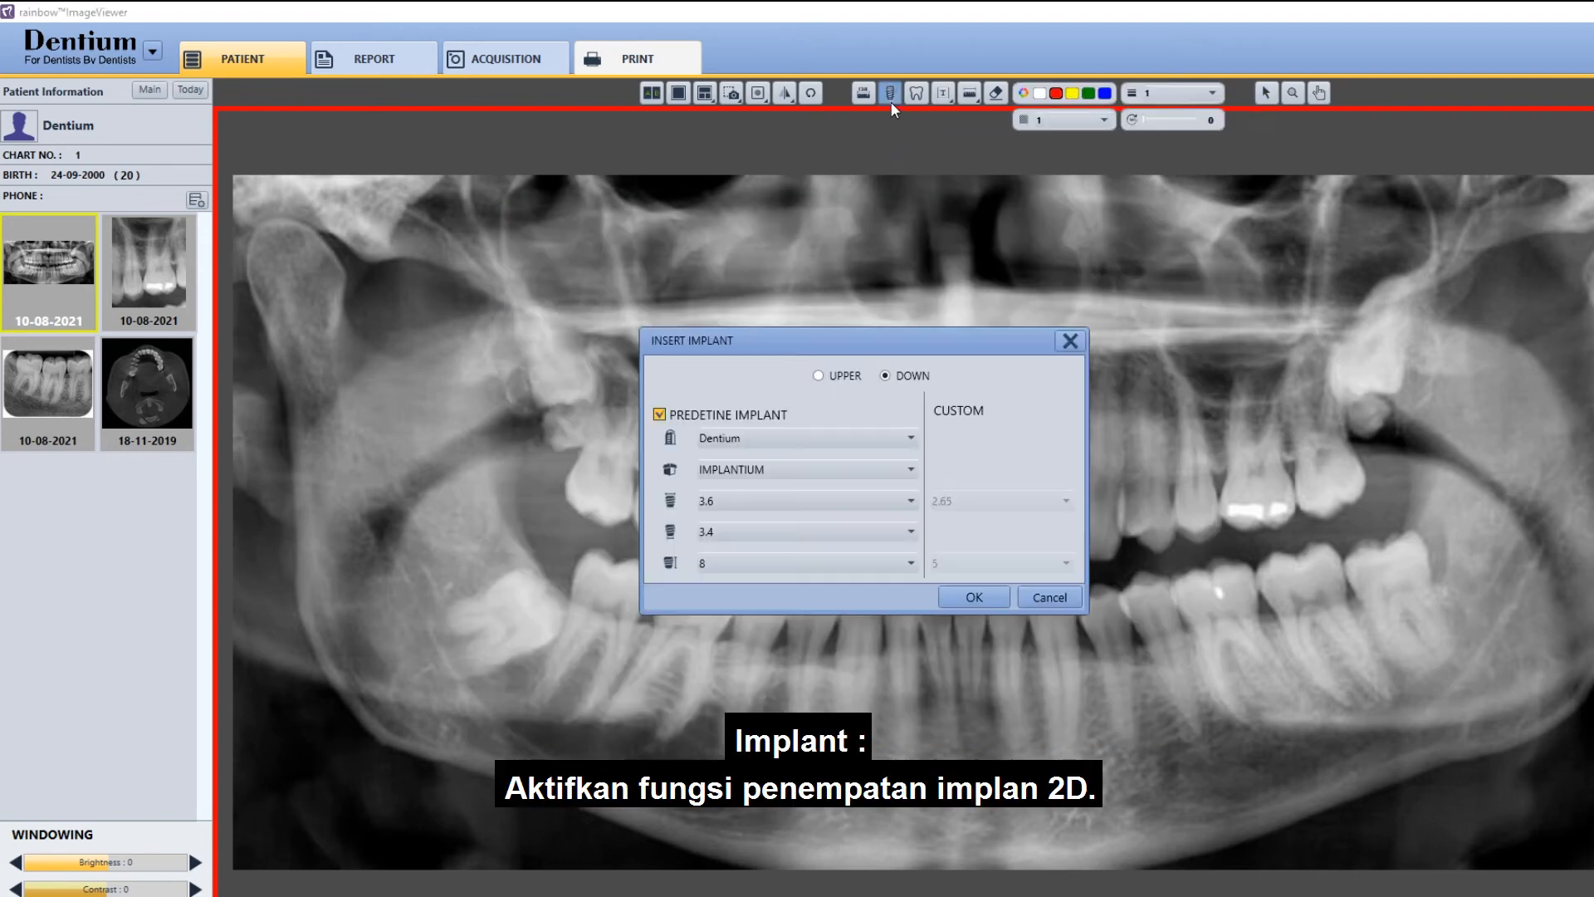
left_click(864, 439)
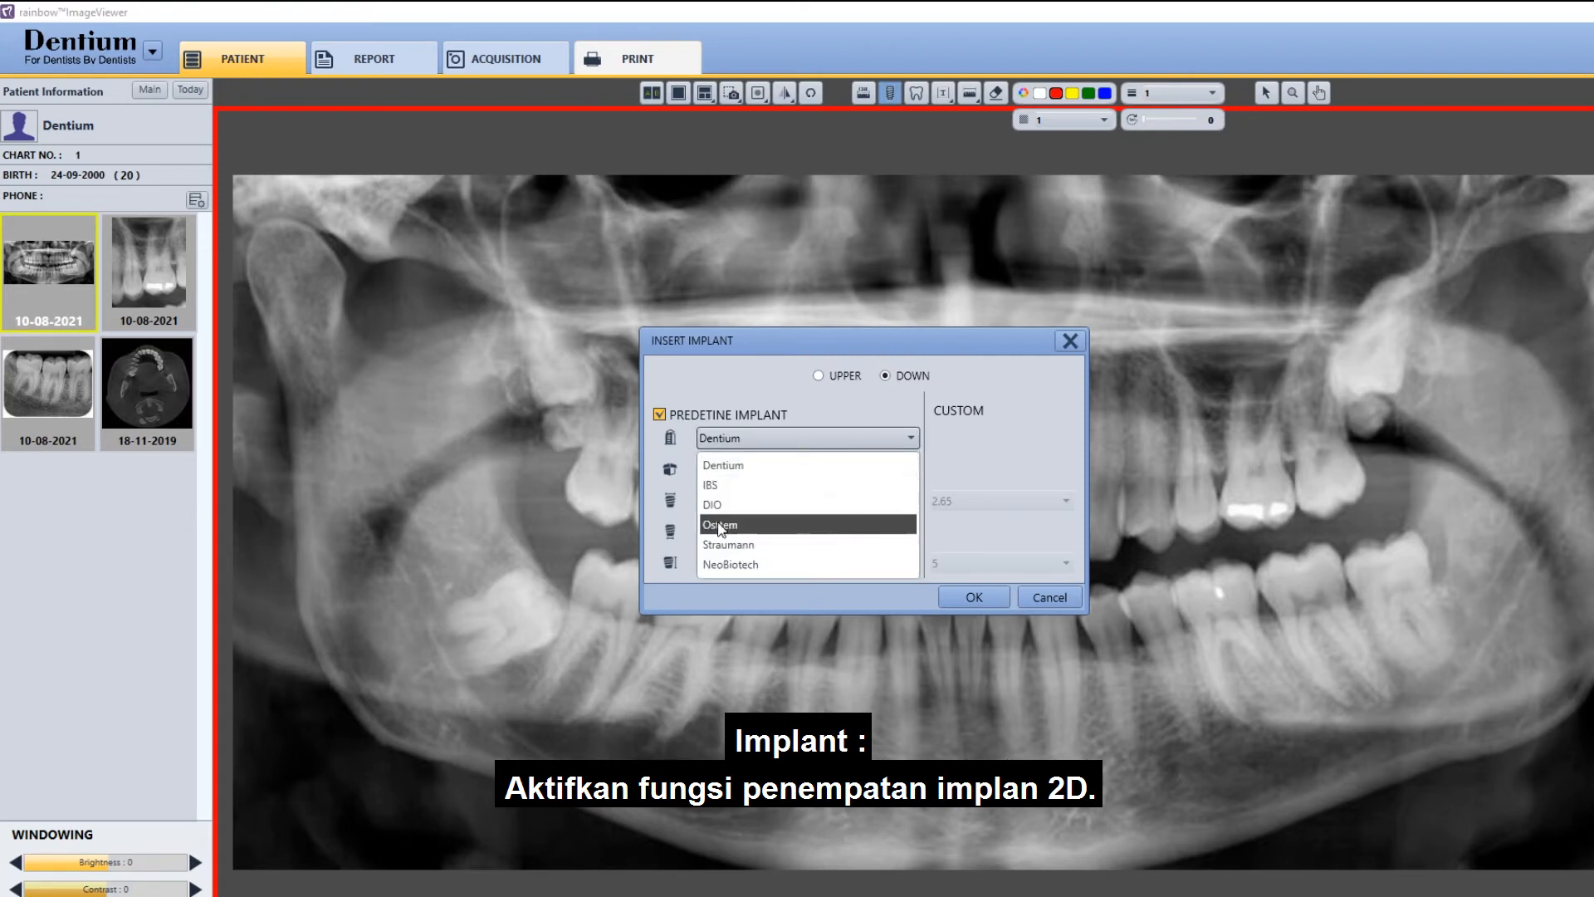
left_click(783, 525)
left_click(790, 470)
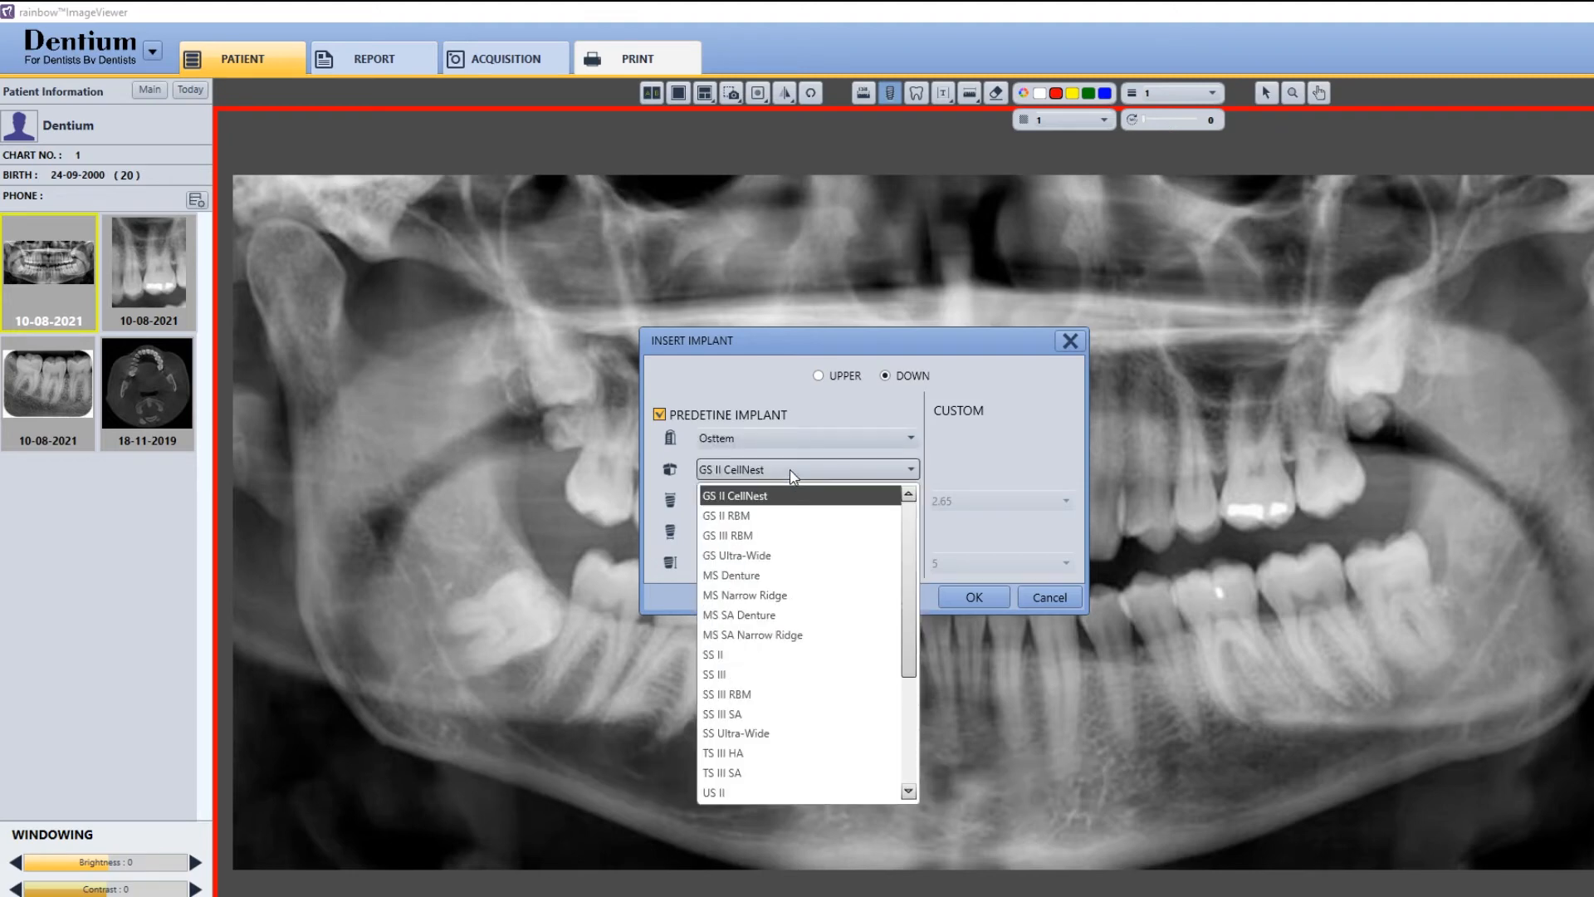
left_click(733, 658)
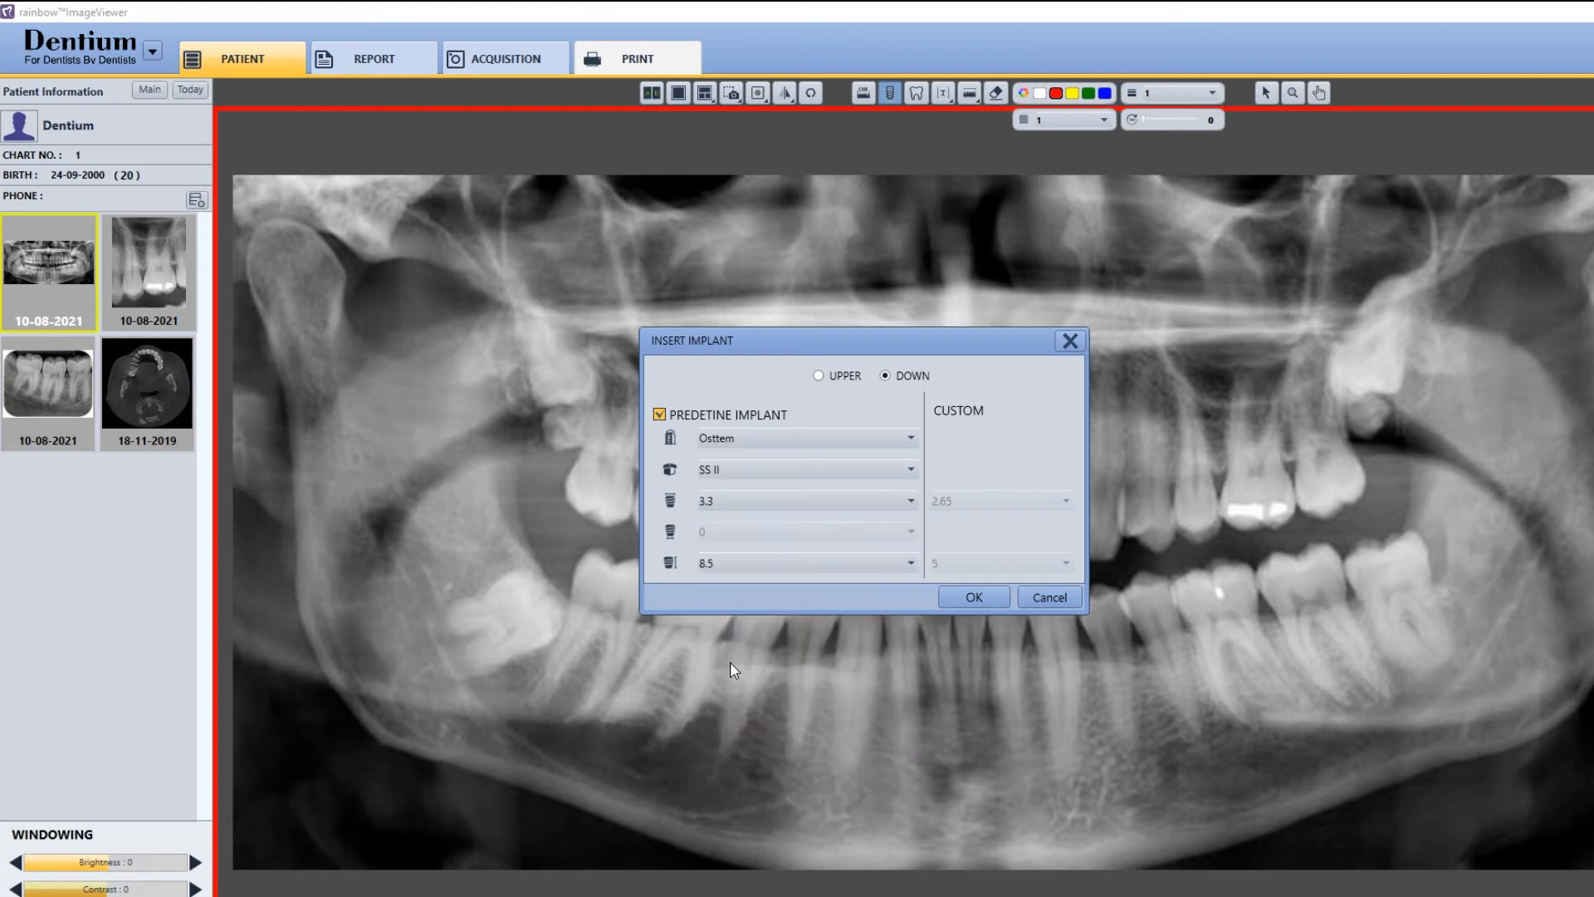
left_click(973, 609)
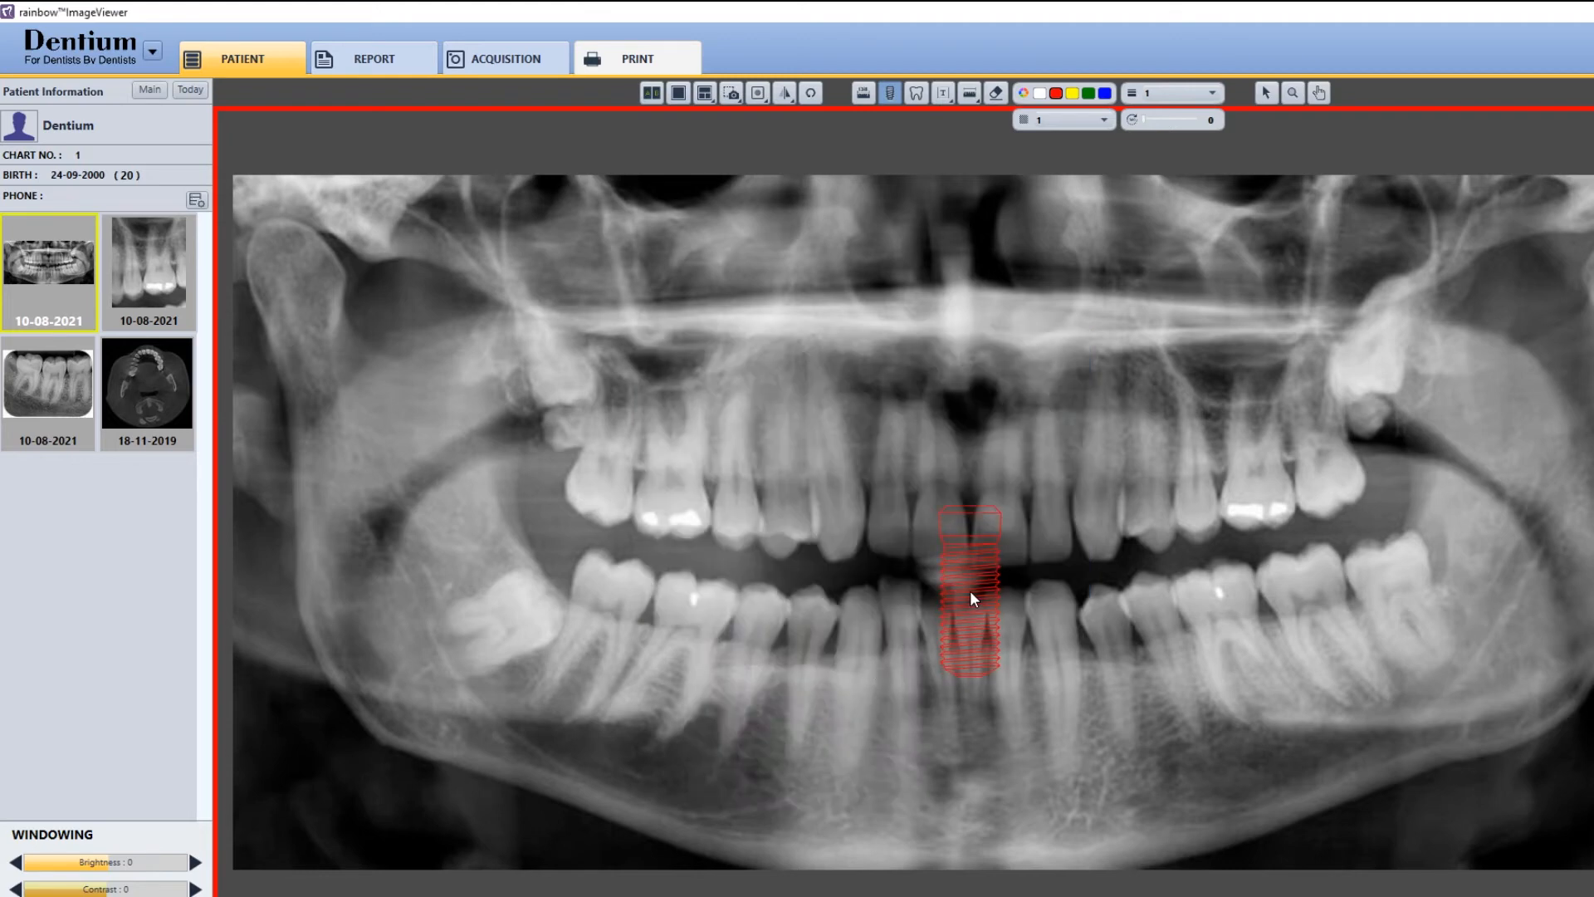
left_click(970, 591)
left_click(952, 597)
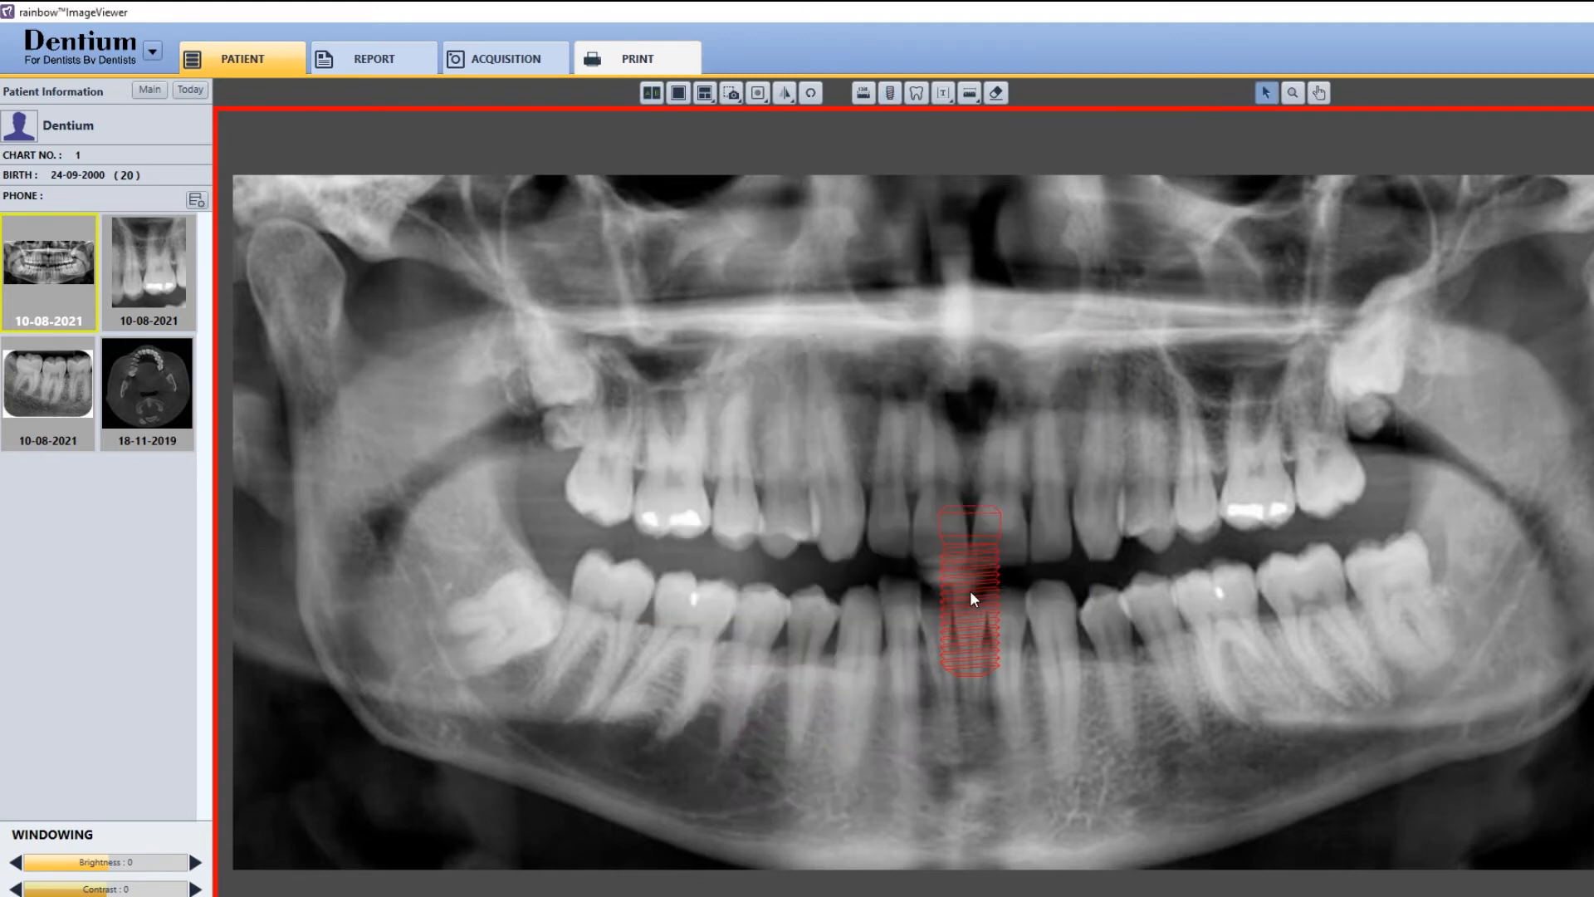
Step: Move the SS II implant above the impacted lower molar and delete it
left_click_drag(973, 596, 513, 514)
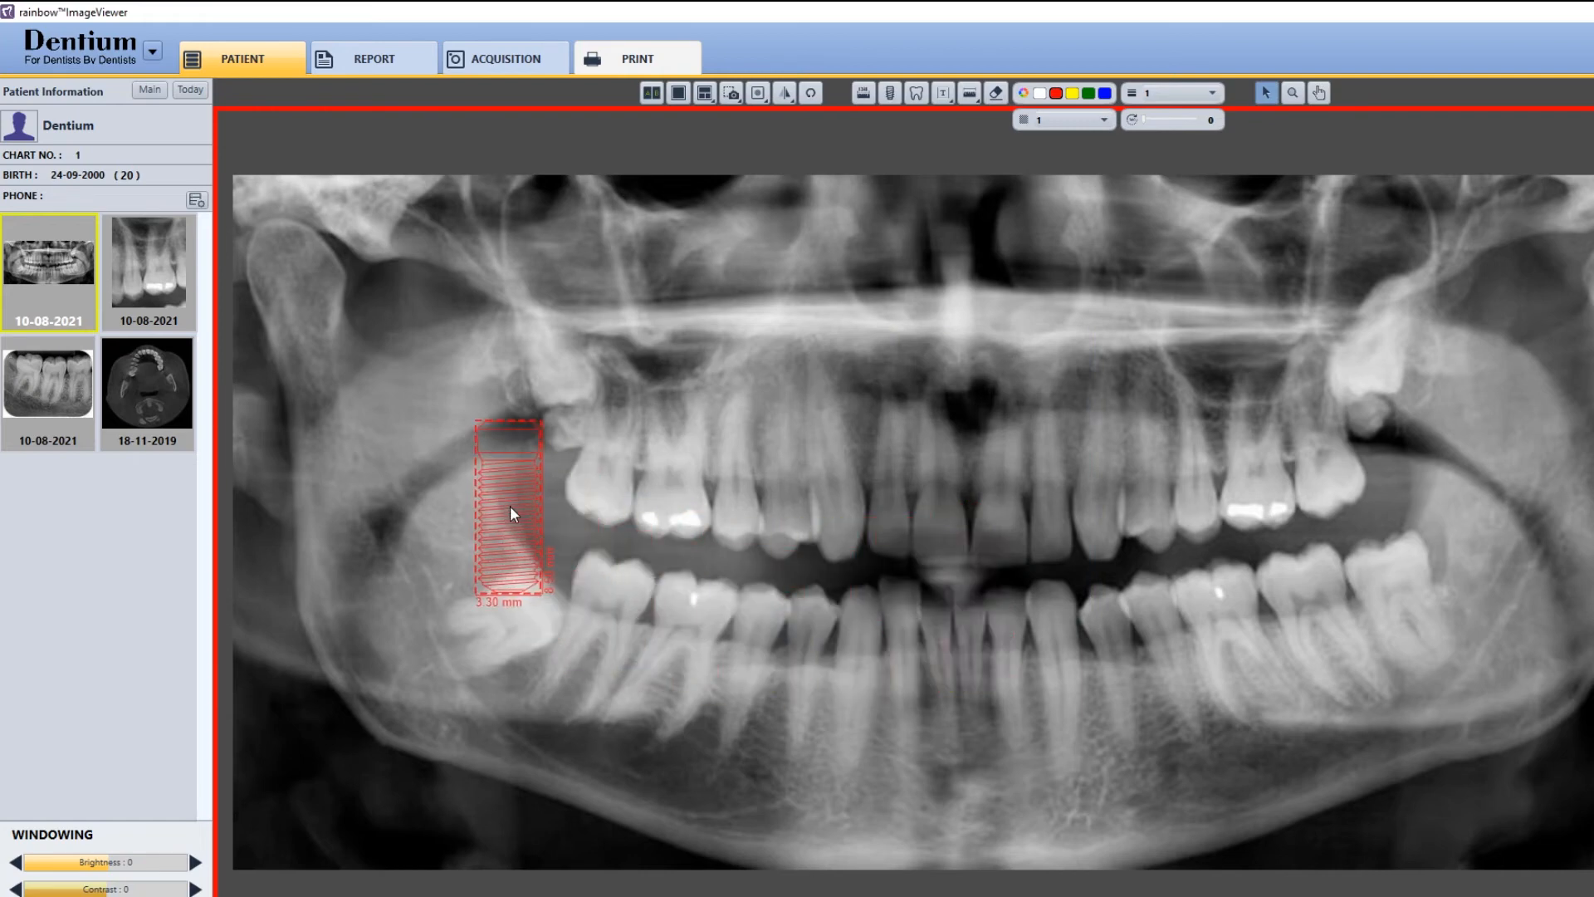
key("Delete")
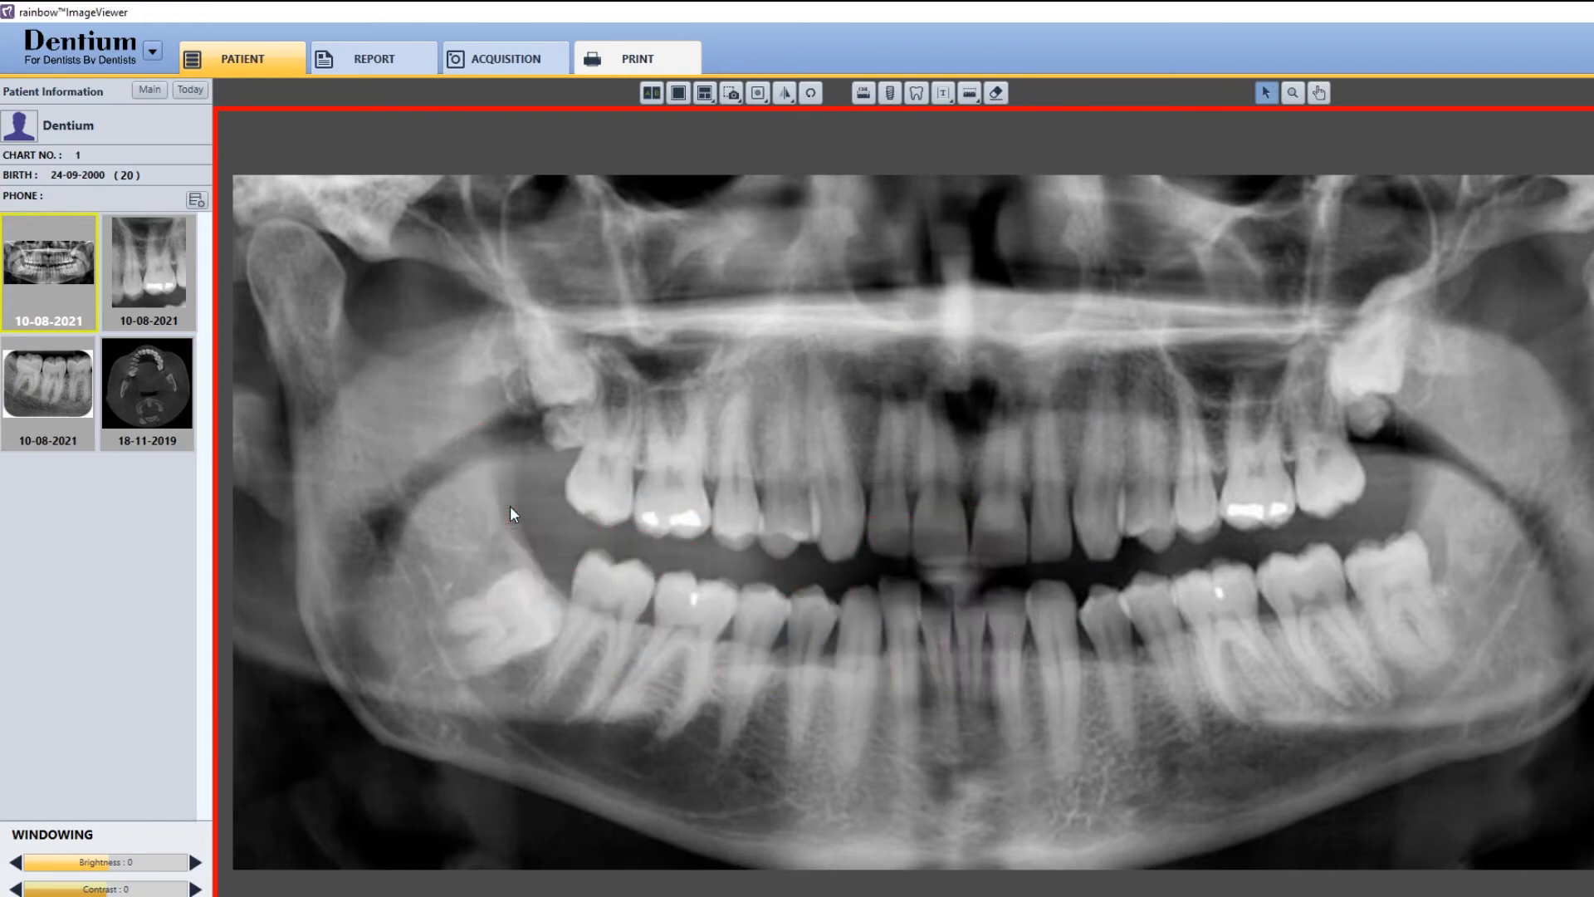
Step: Insert a predefined lower Dentium SlimLine implant, sizes 2.65, 2.3 and 6, above the impacted lower molar
left_click(889, 93)
left_click(910, 437)
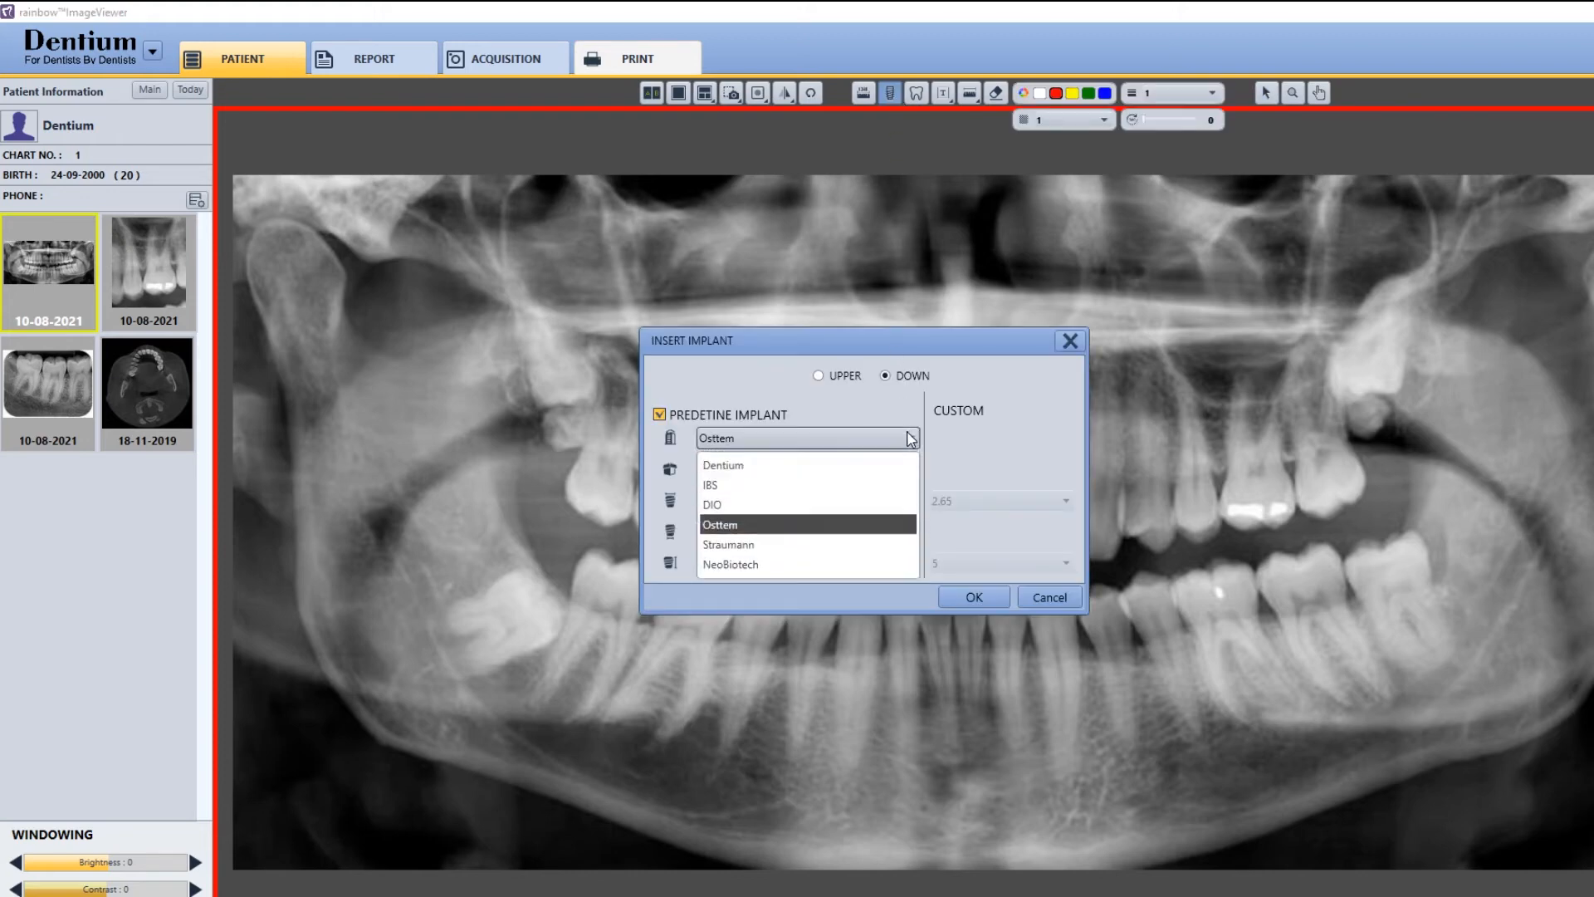
left_click(776, 465)
left_click(790, 472)
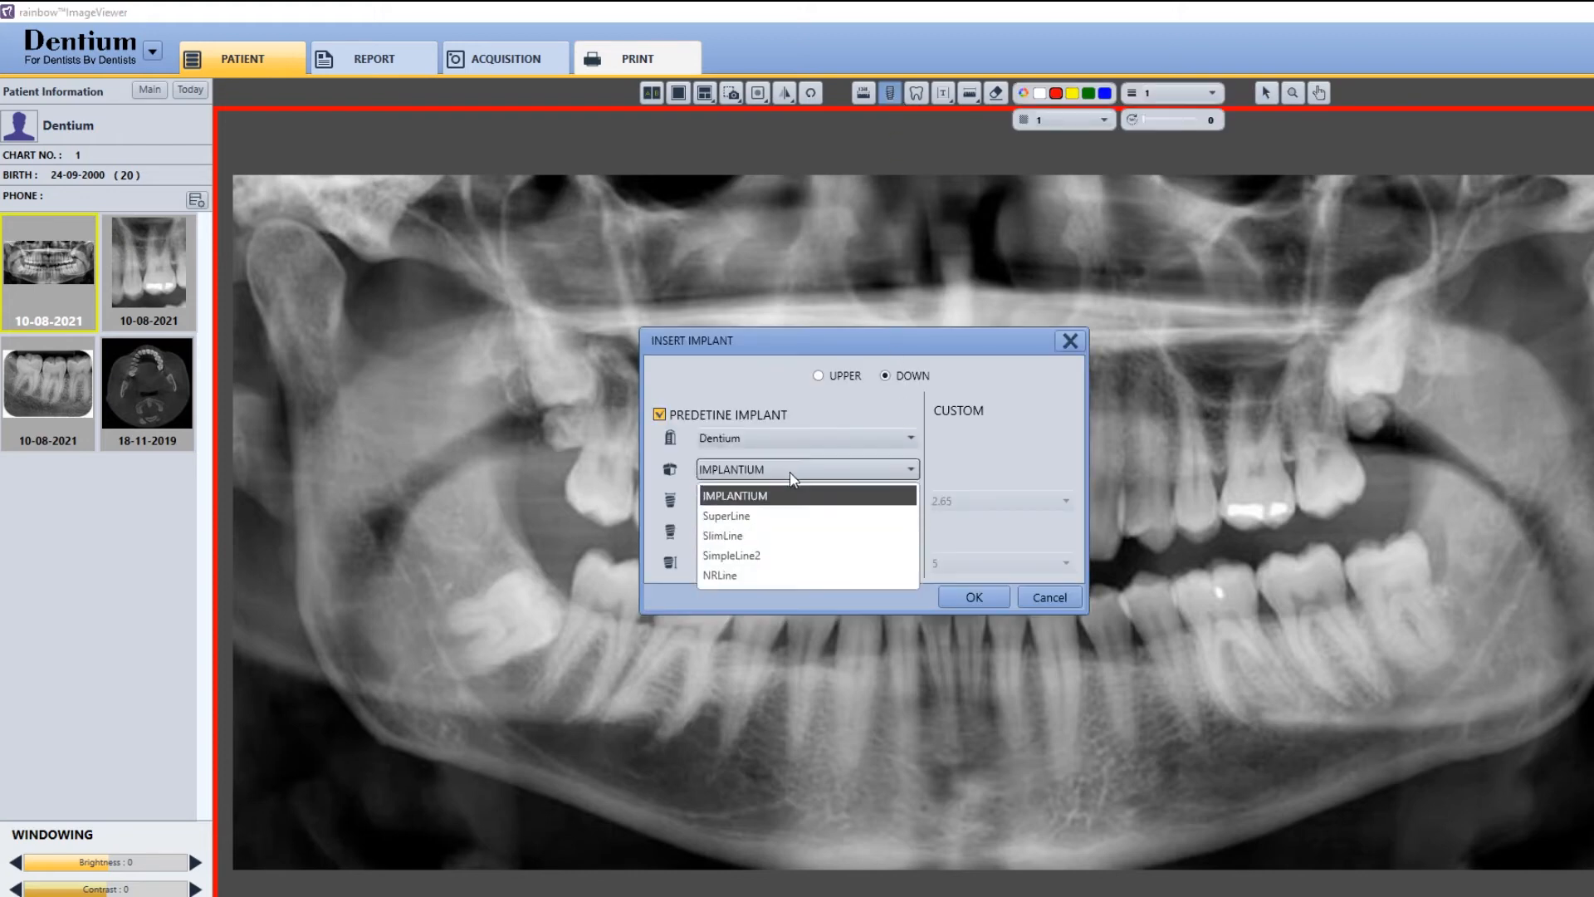
left_click(751, 535)
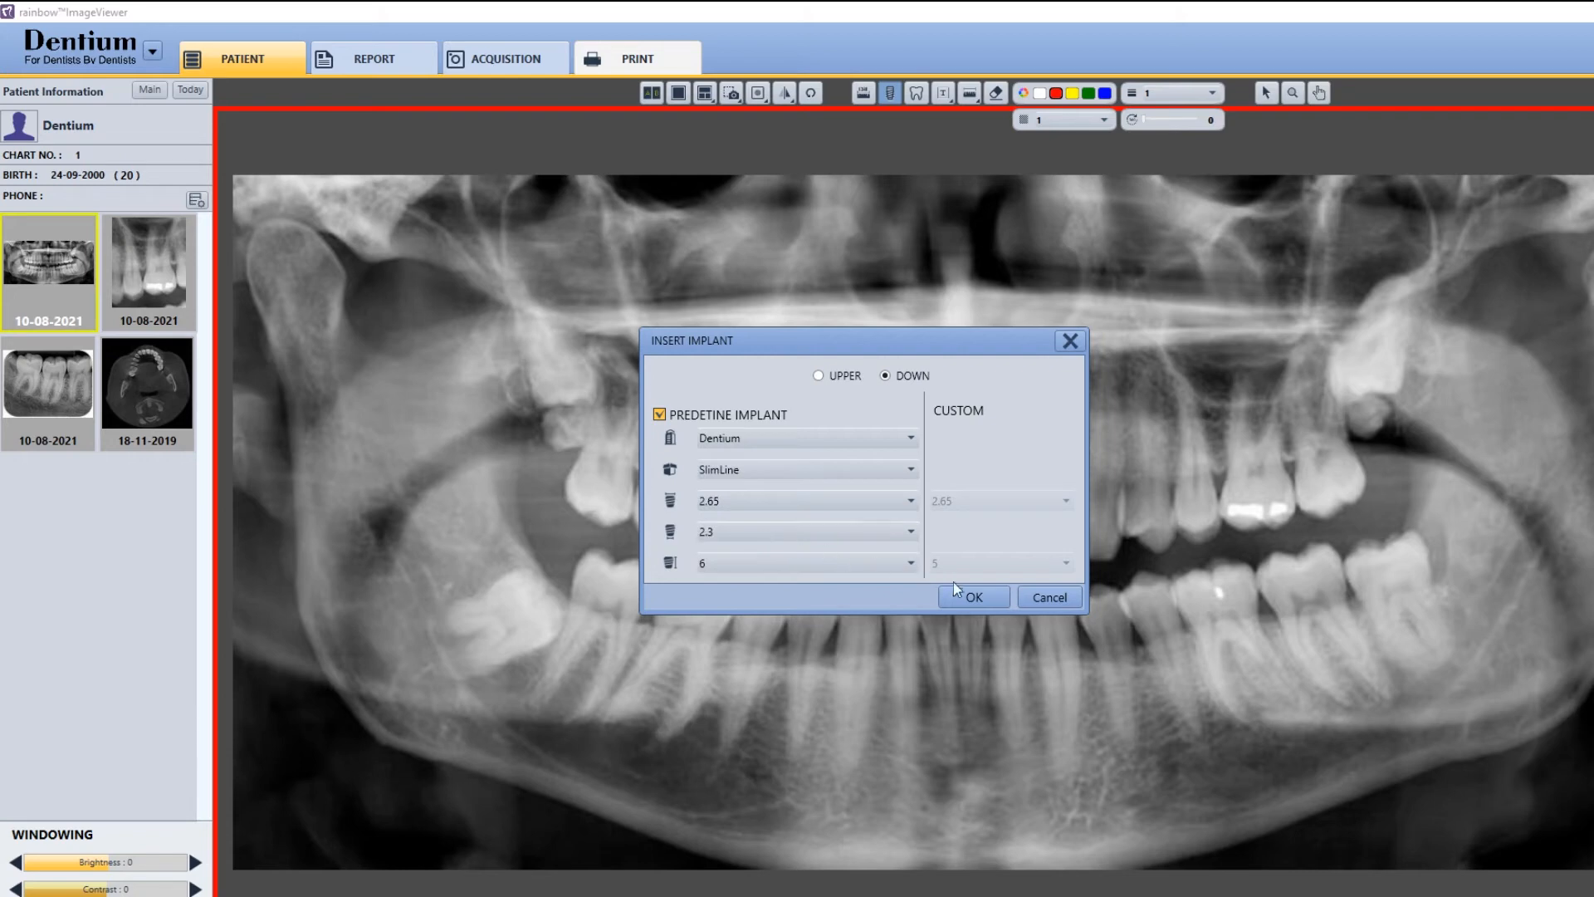
left_click(974, 597)
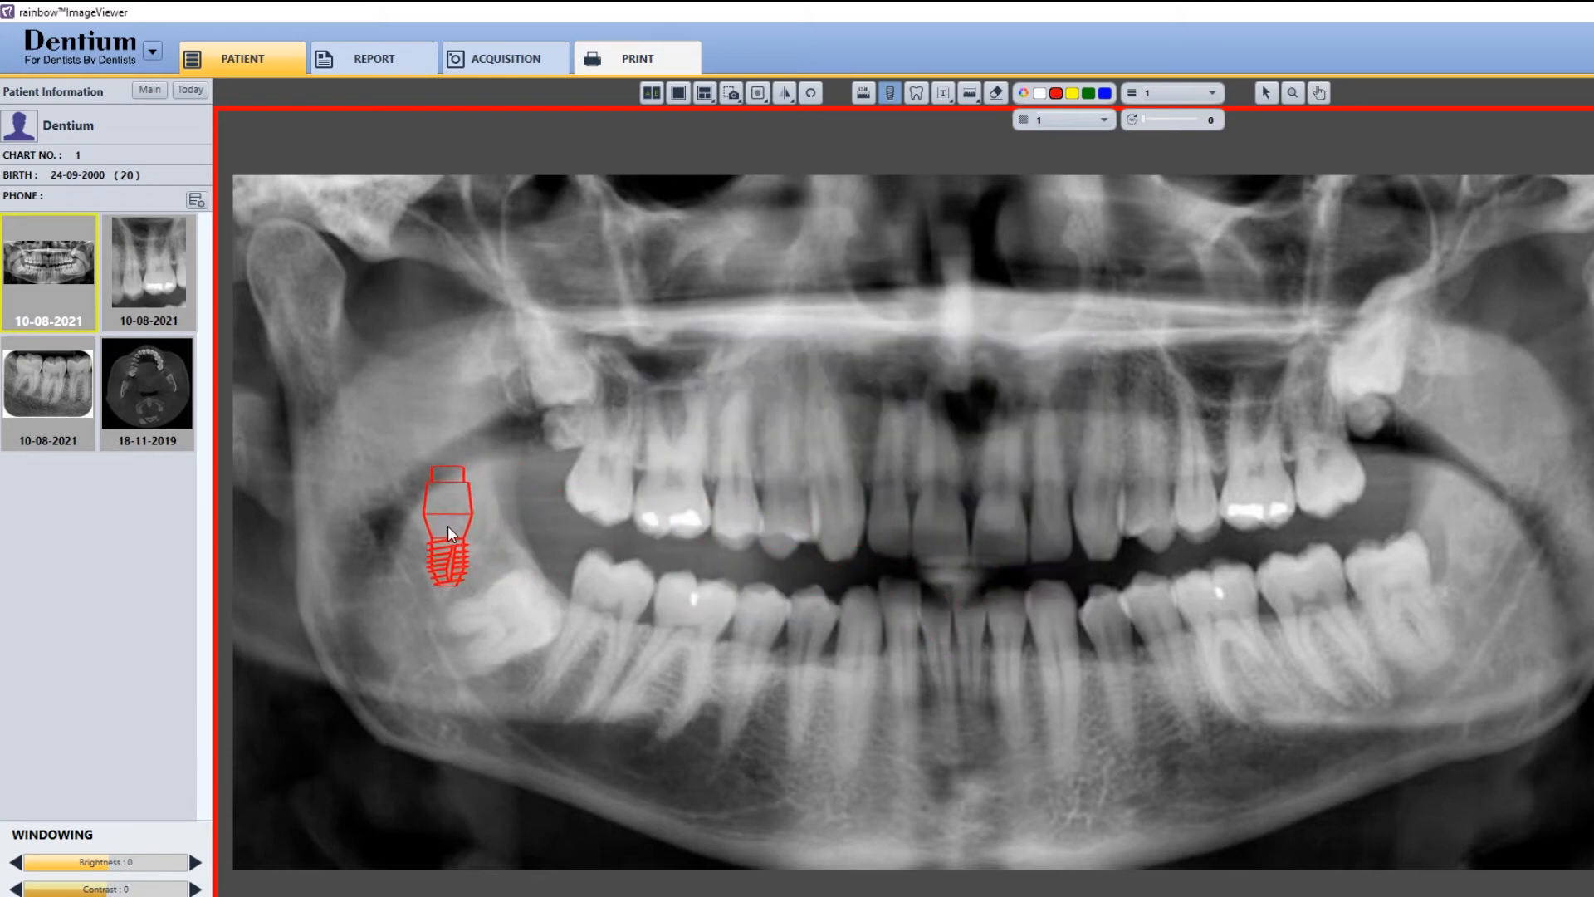
left_click(447, 526)
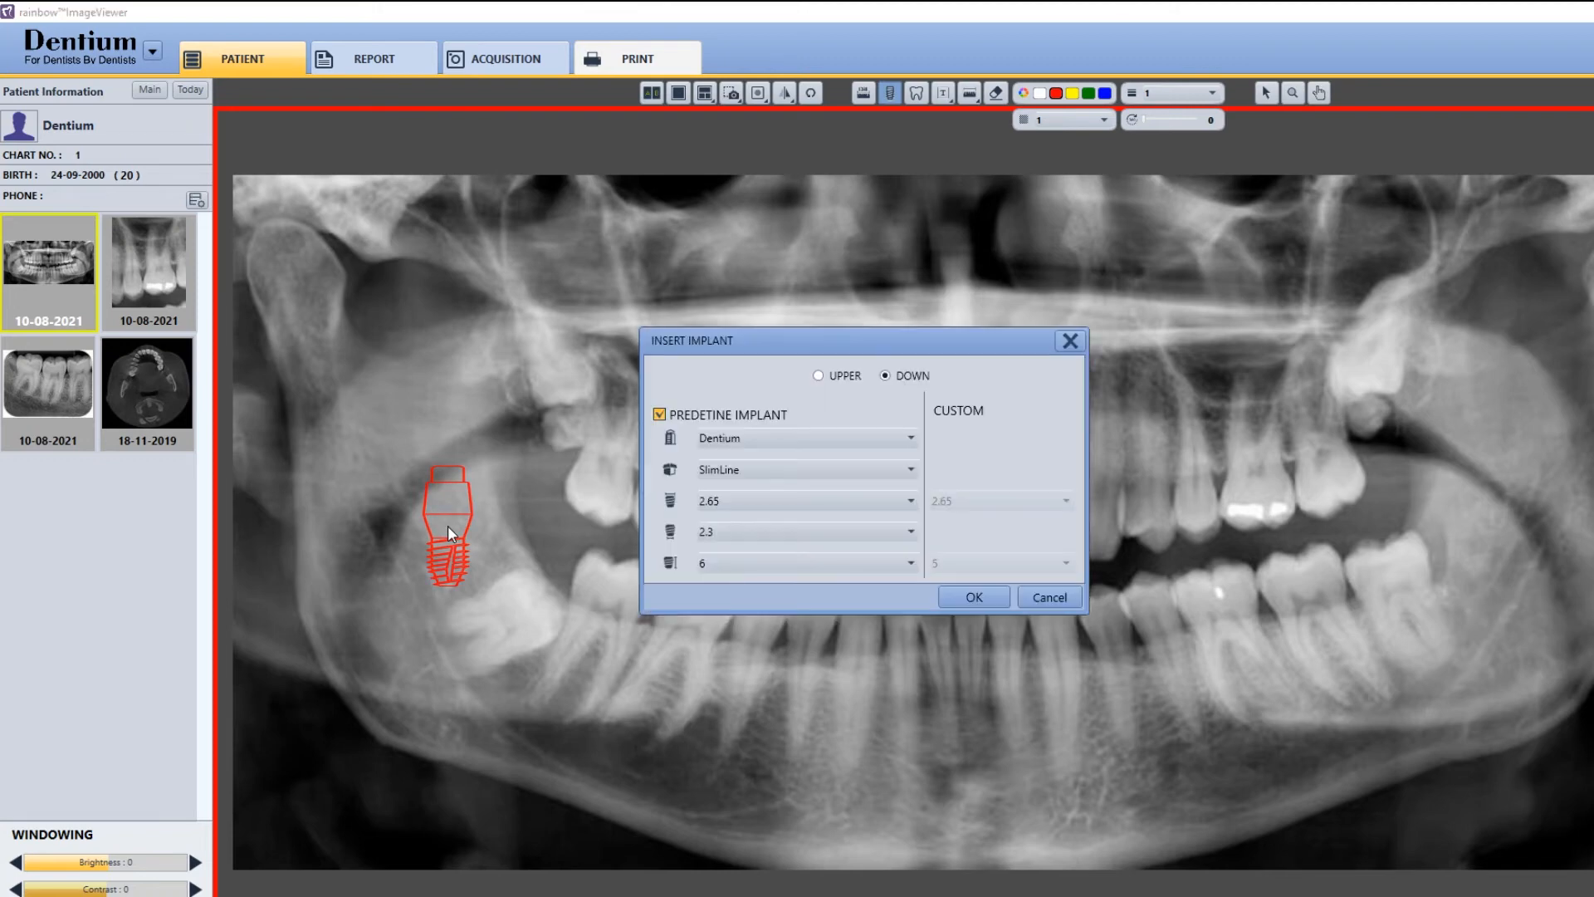
left_click(1046, 597)
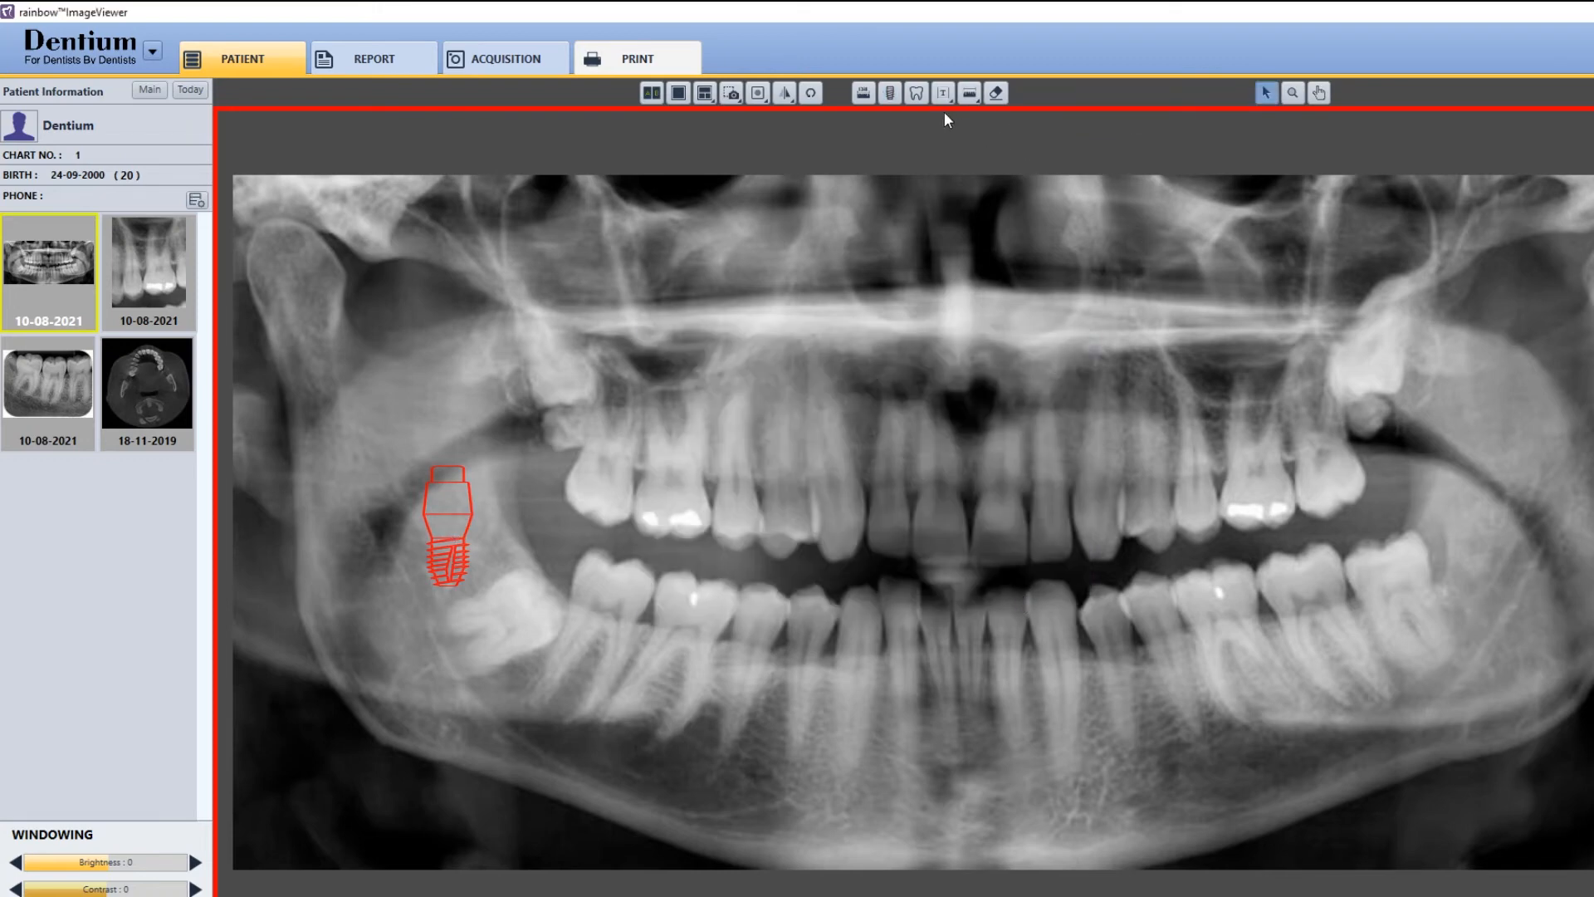
Step: Try yellow on the placed SlimLine implant and set its outline colour to white
left_click(459, 511)
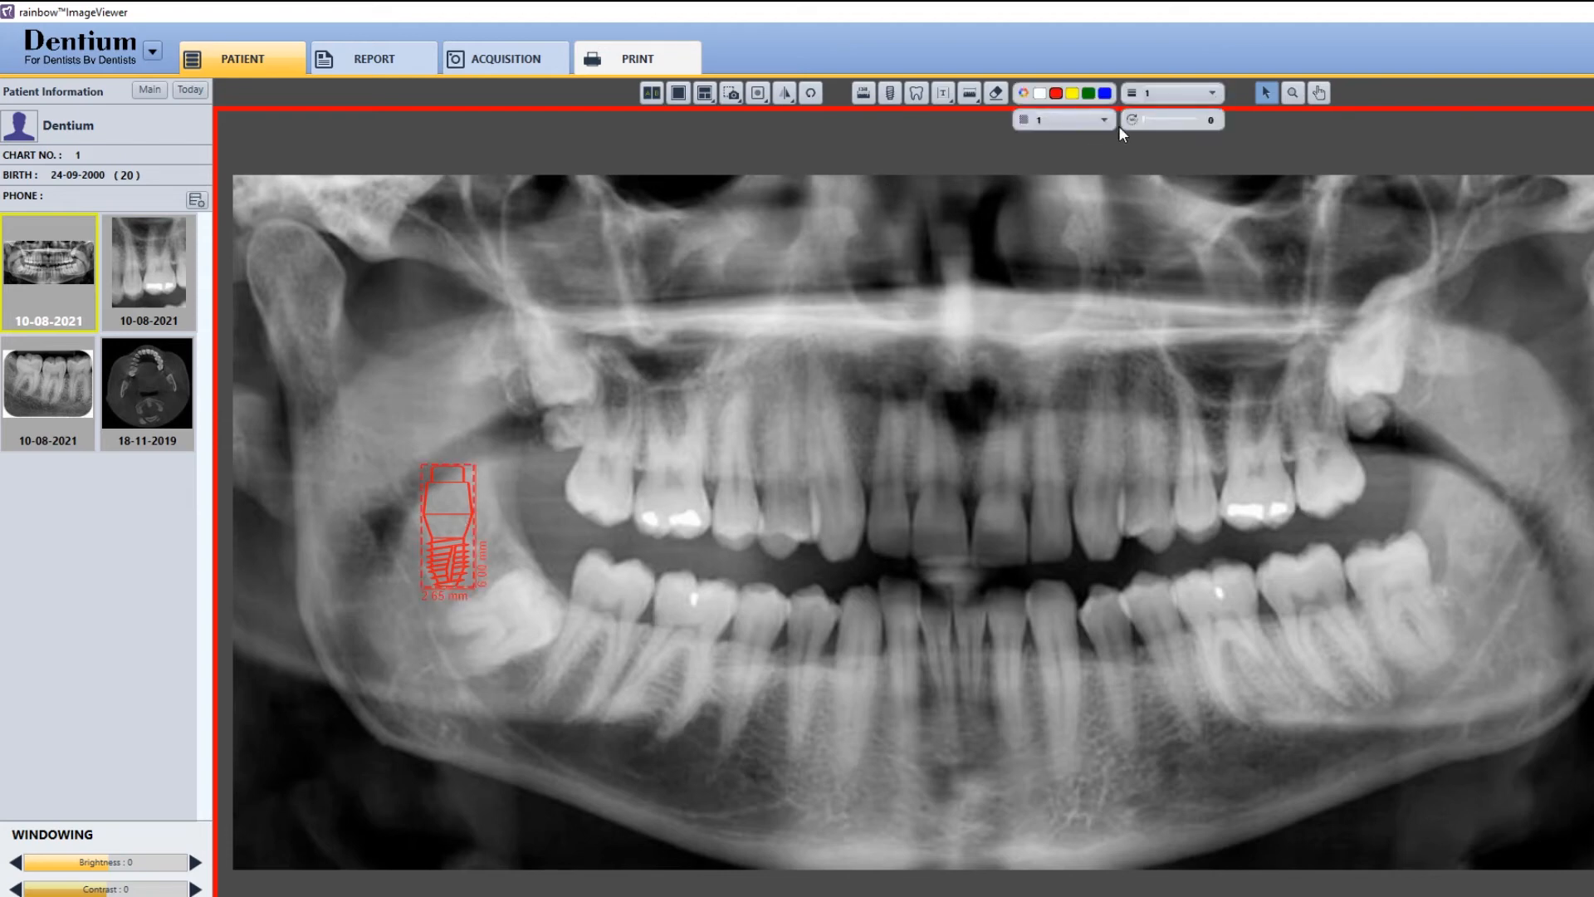
left_click(1073, 94)
left_click(1040, 95)
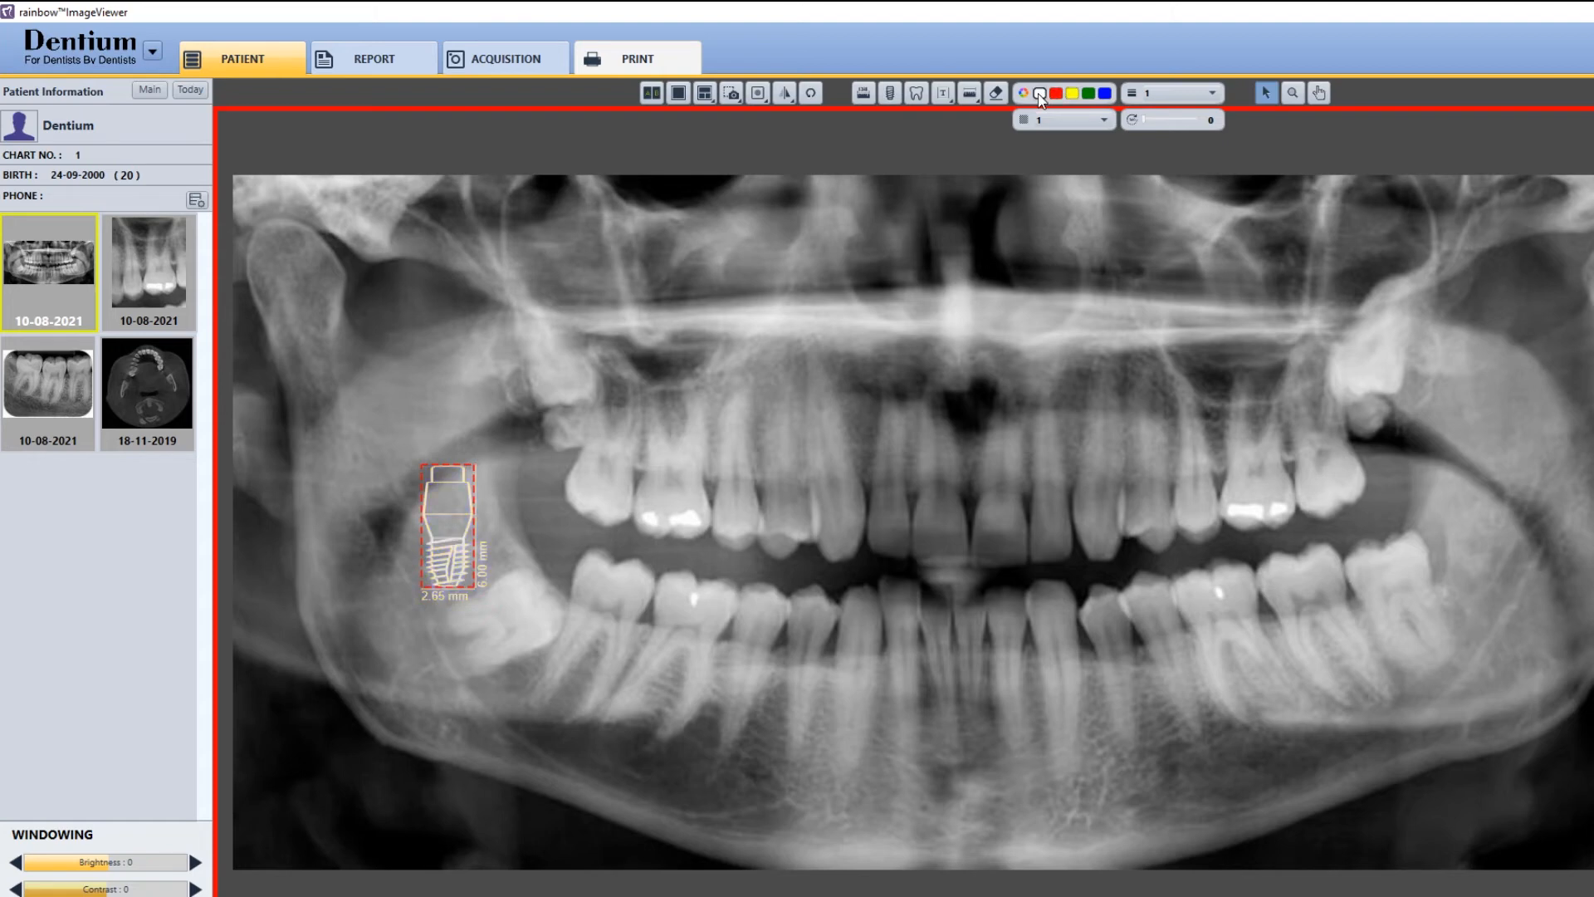
Step: Try line thickness 4 on the selected implant and set it back to 1
left_click(1214, 94)
left_click(1161, 209)
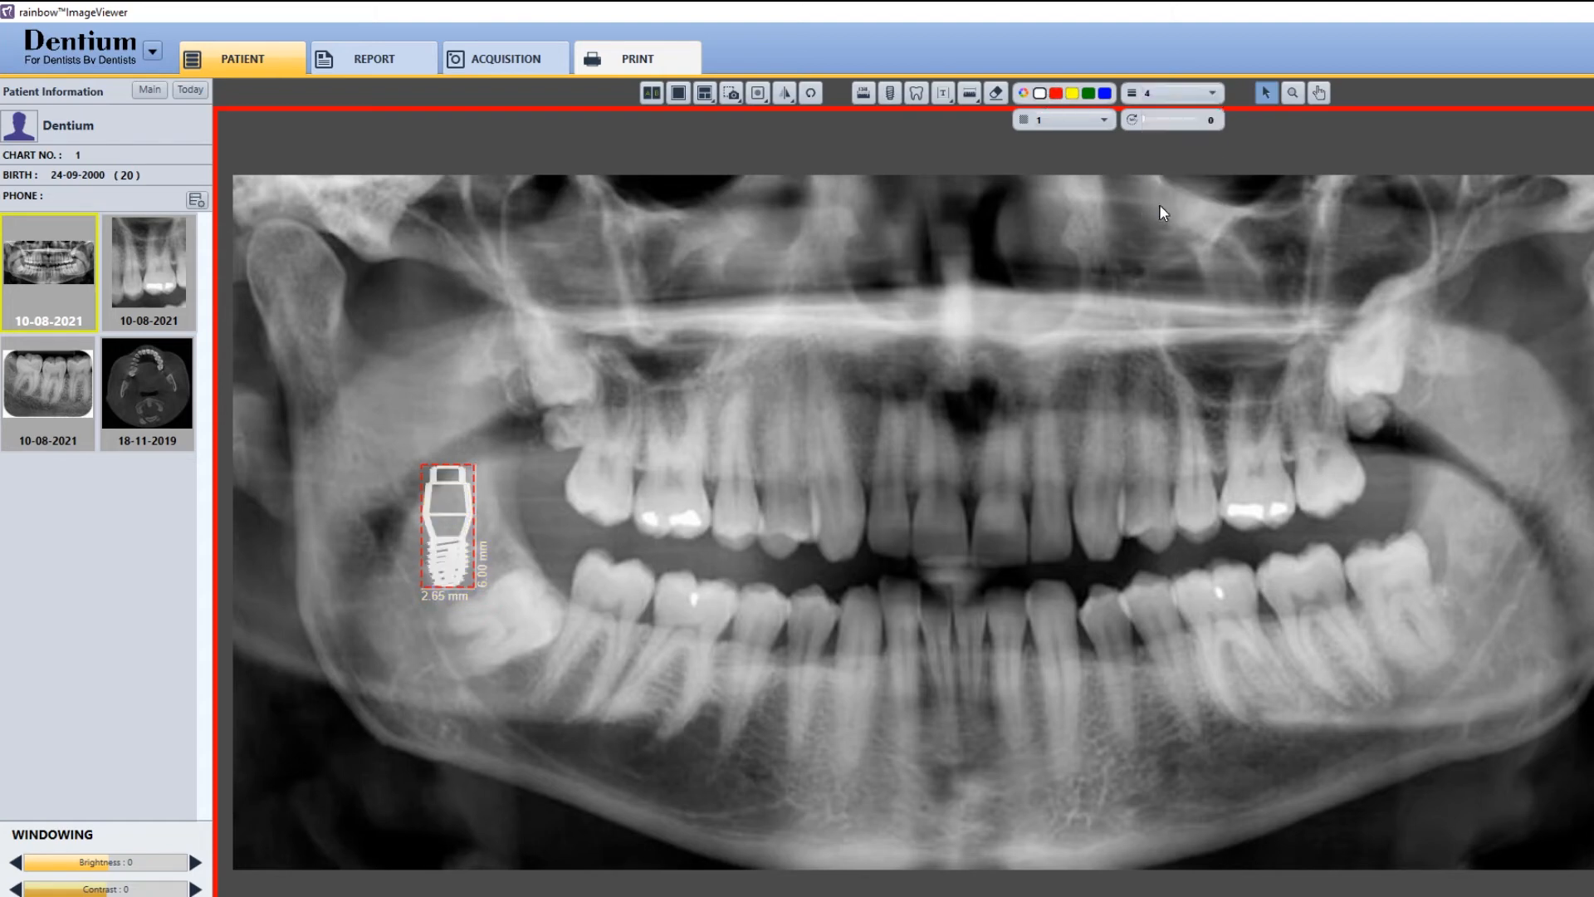
left_click(1206, 96)
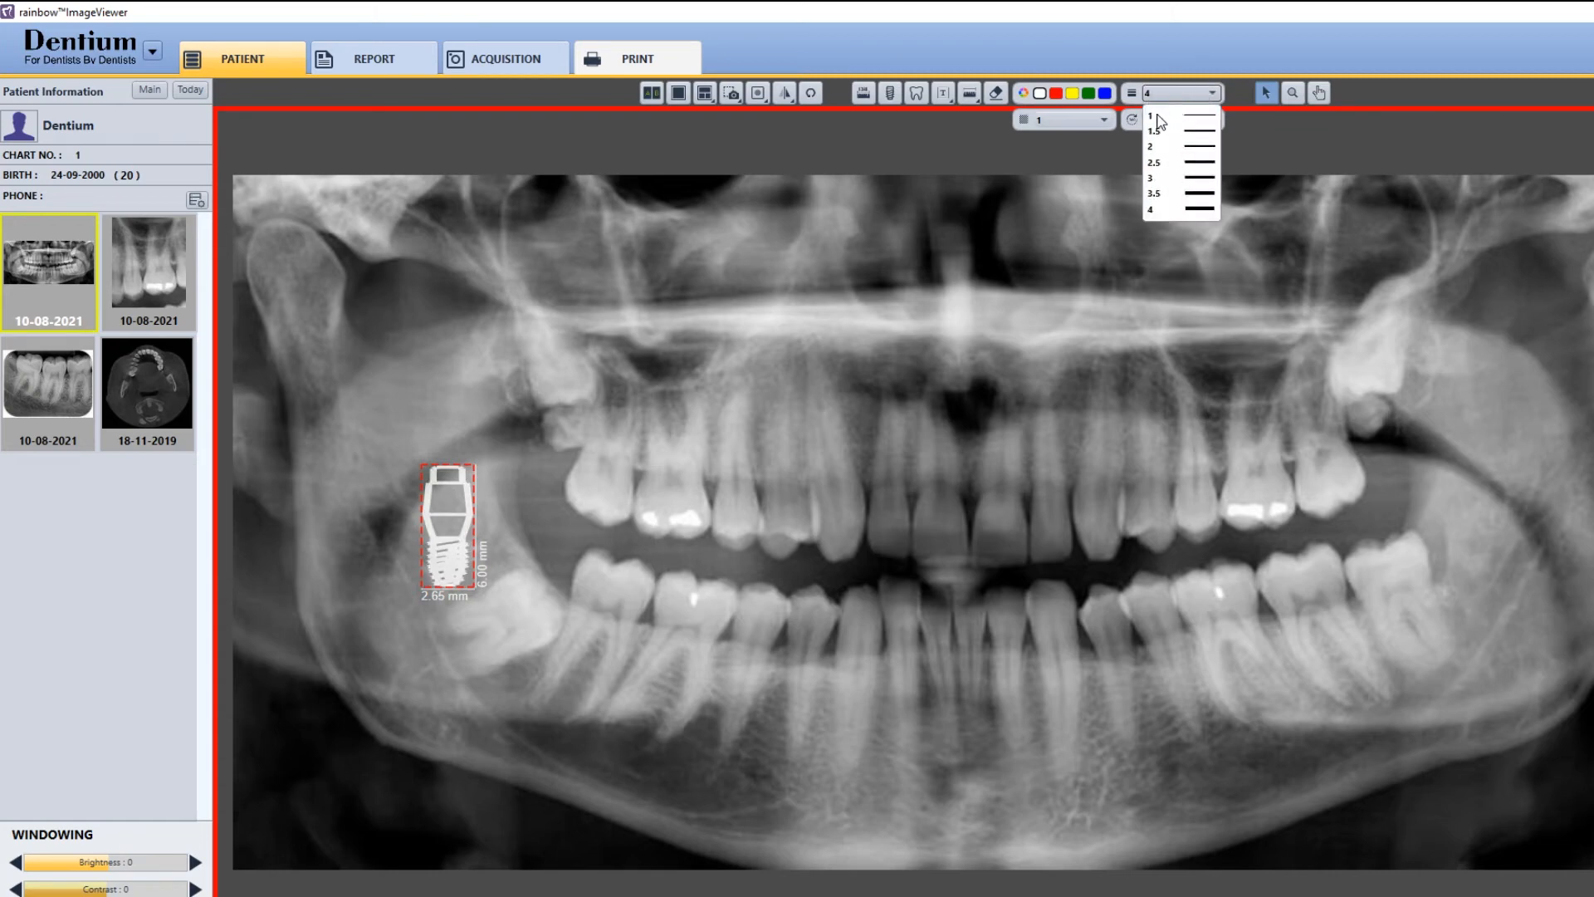
left_click(1163, 121)
Step: Try an opacity of 0.1 on the selected implant and restore it to 1.0
left_click(1084, 123)
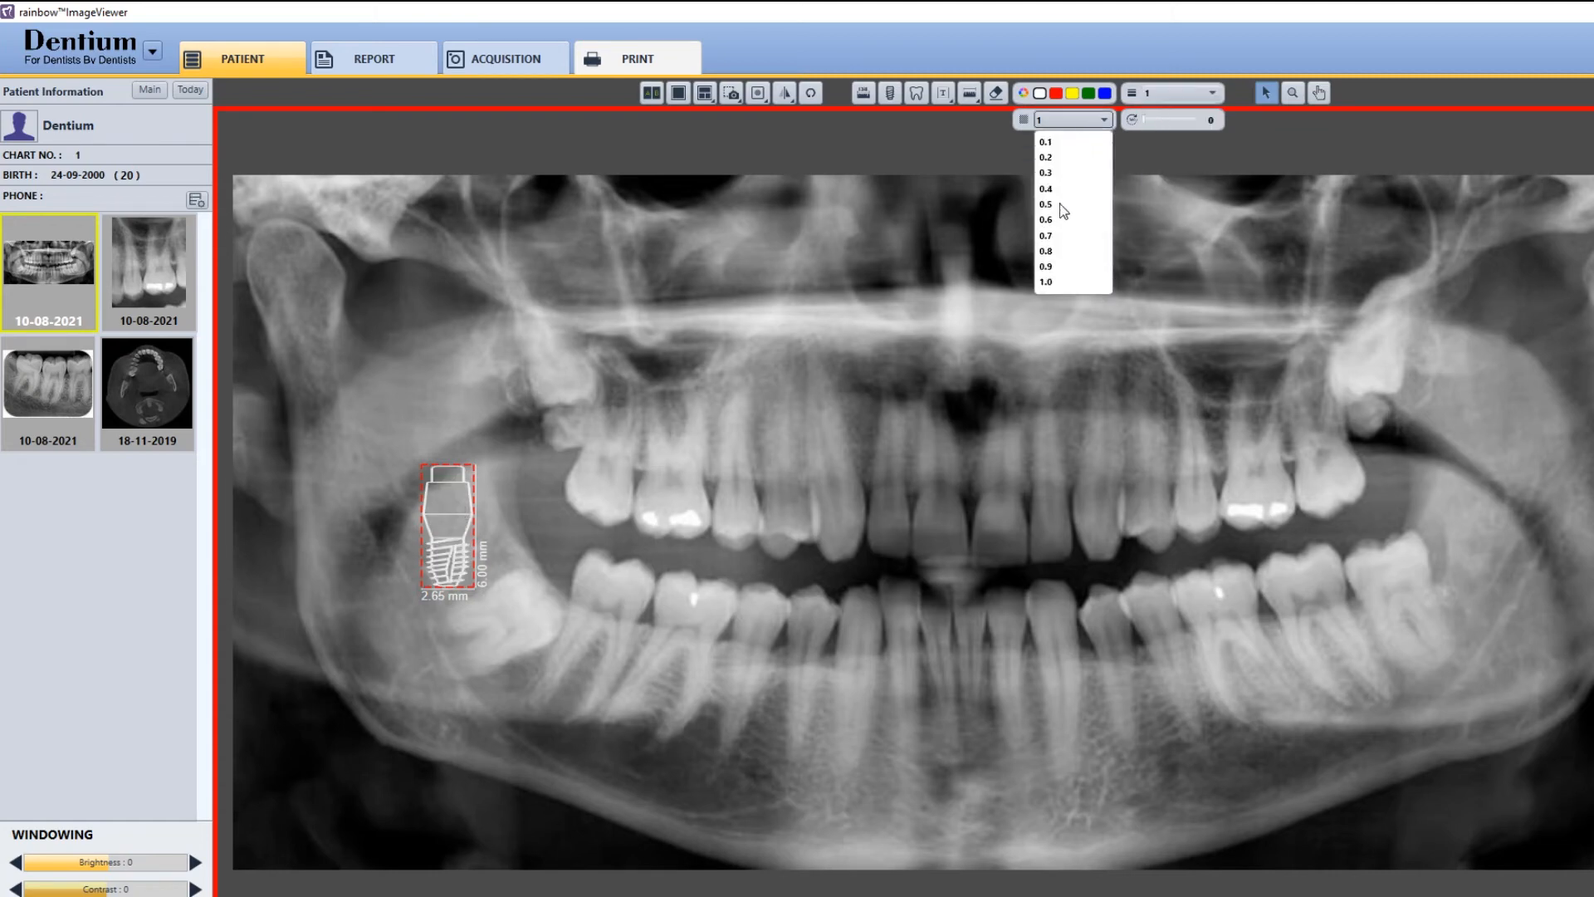
left_click(1048, 142)
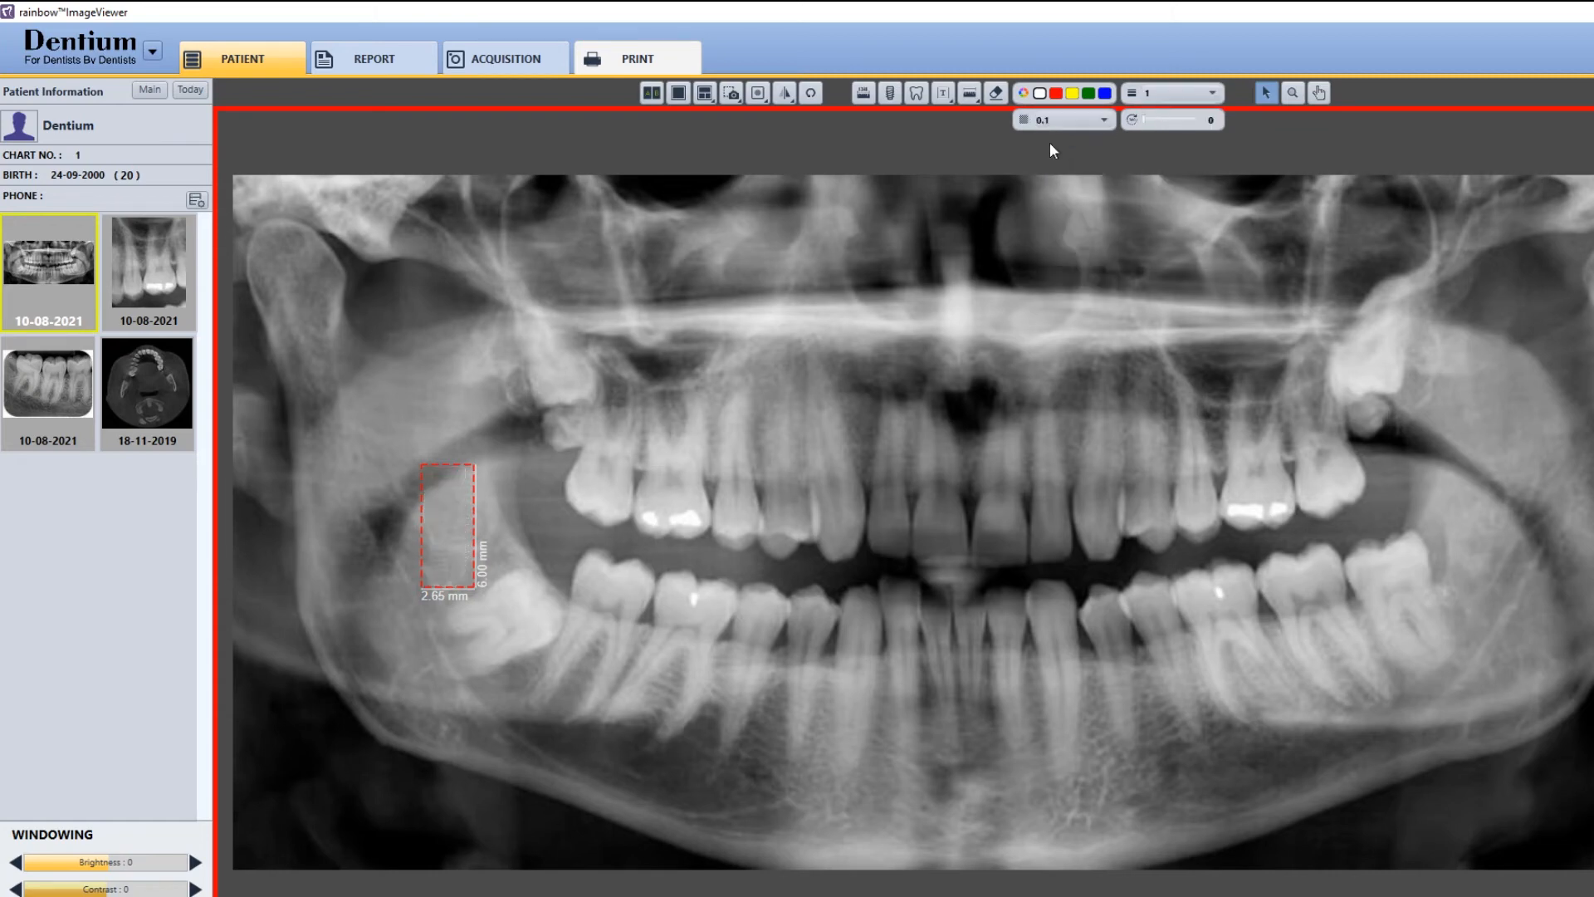
left_click(1071, 122)
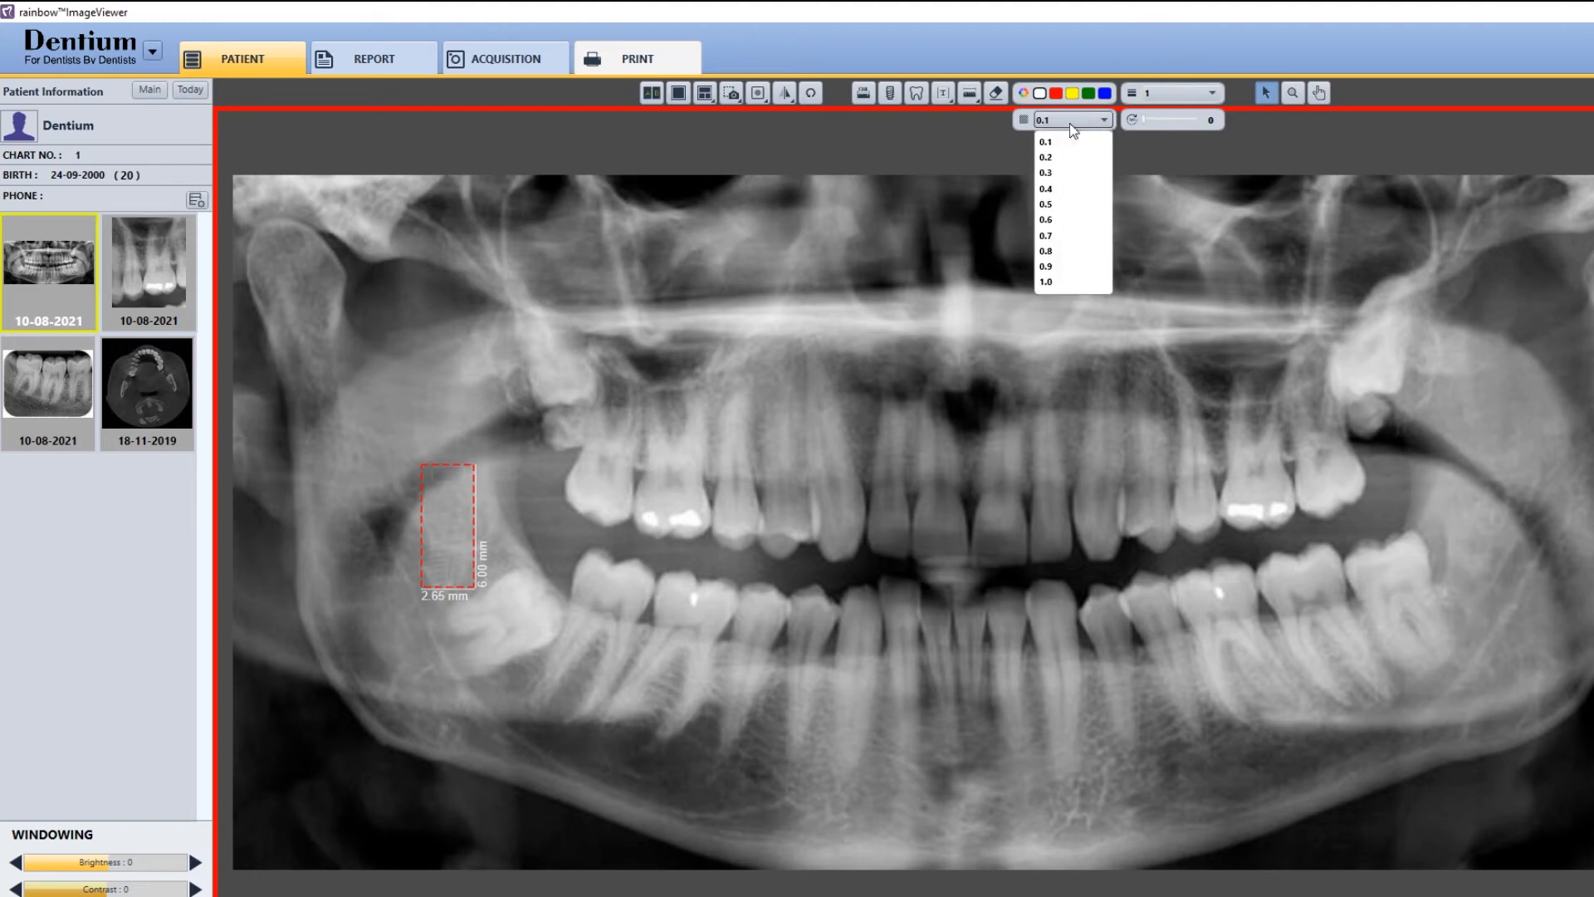
left_click(1049, 237)
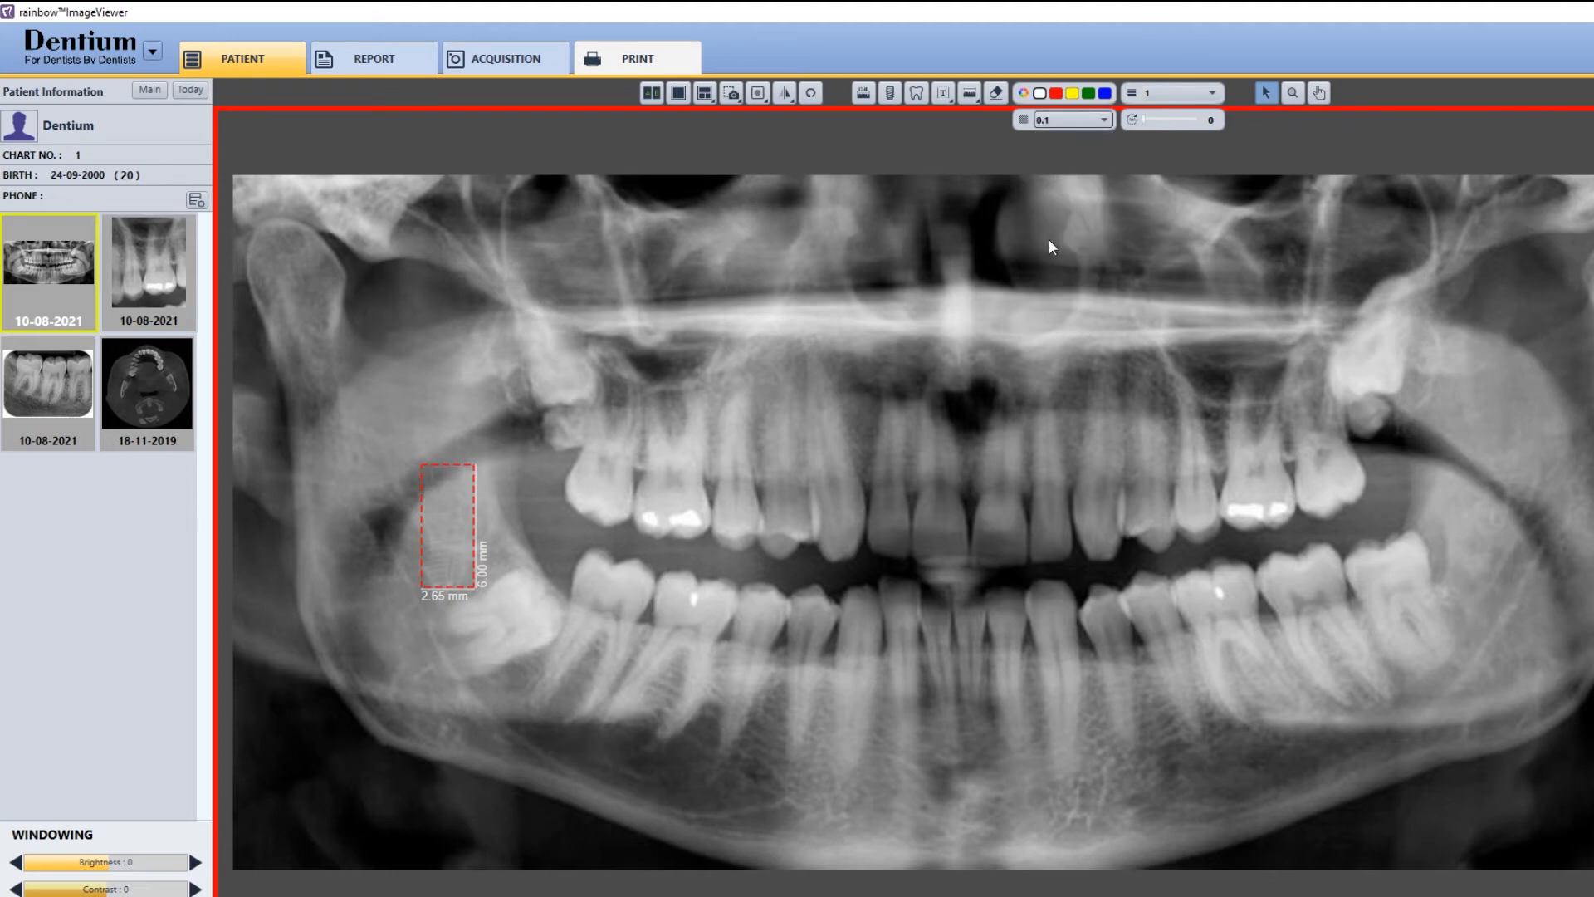
left_click(1071, 128)
left_click(1052, 287)
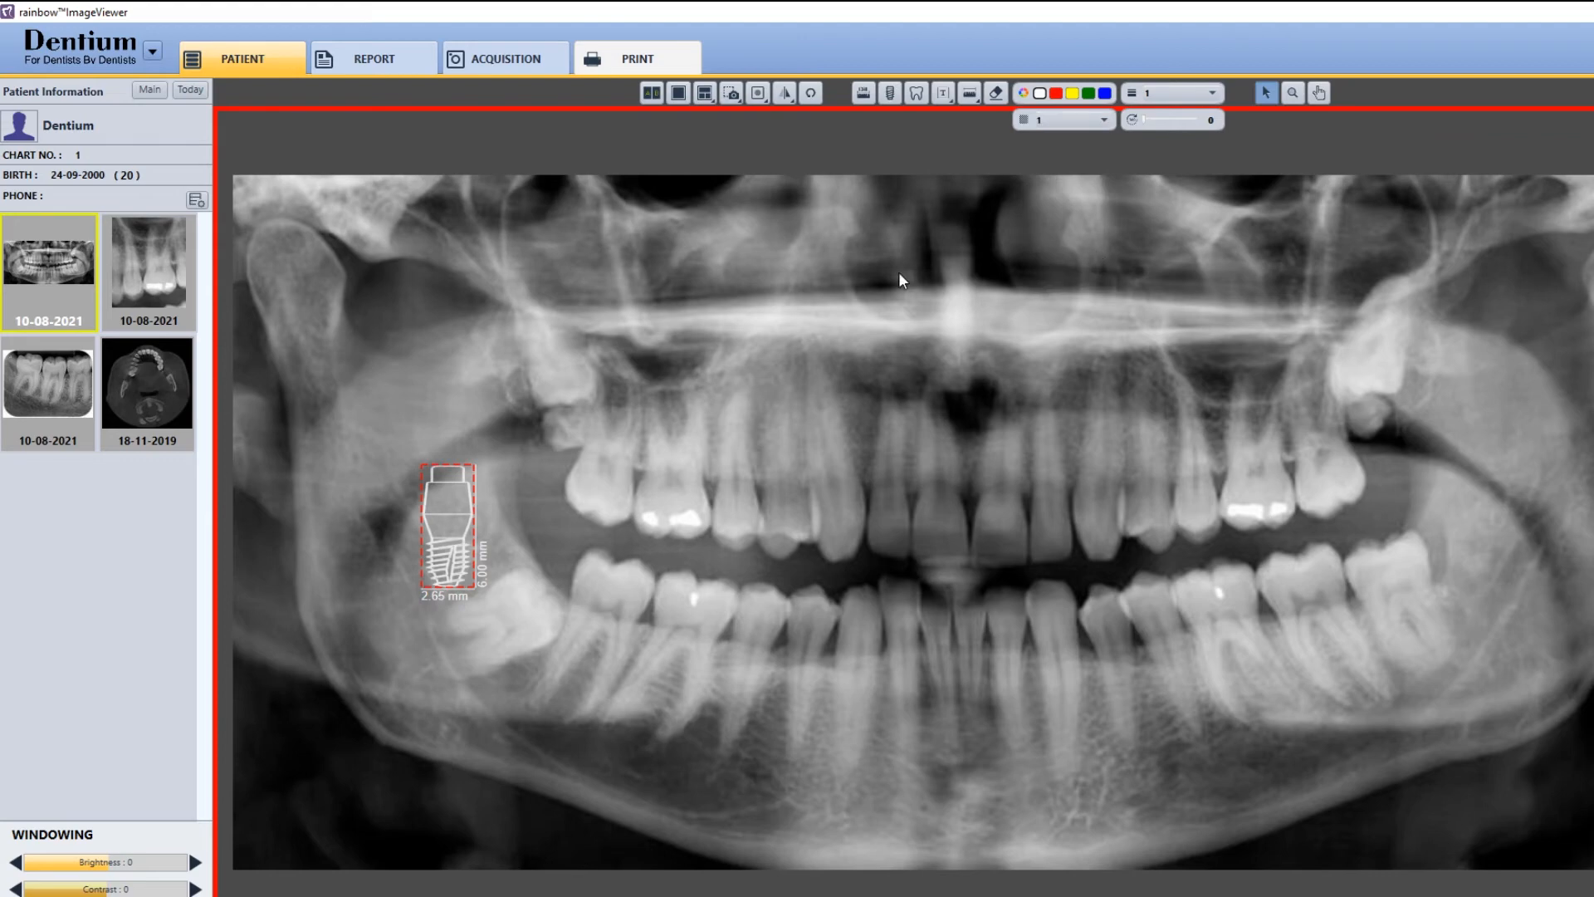
Step: Rotate the selected SlimLine implant to 54 degrees
left_click_drag(1145, 119, 1152, 120)
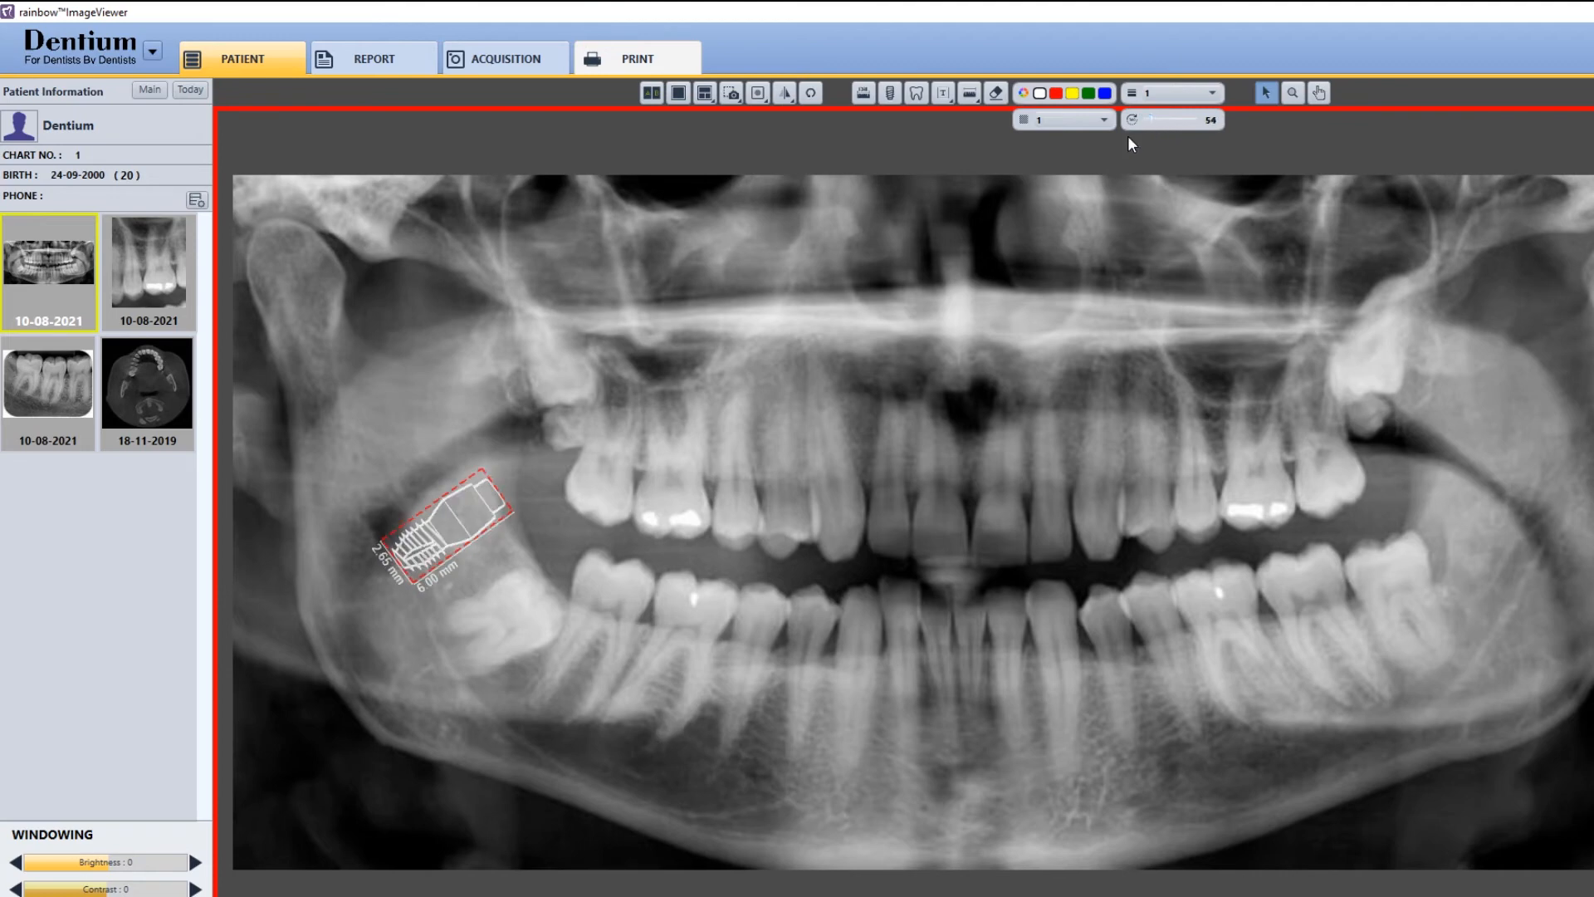
Step: Move the implant closer to the impacted lower molar and place a tooth 48 crown just above it
left_click_drag(460, 505, 491, 524)
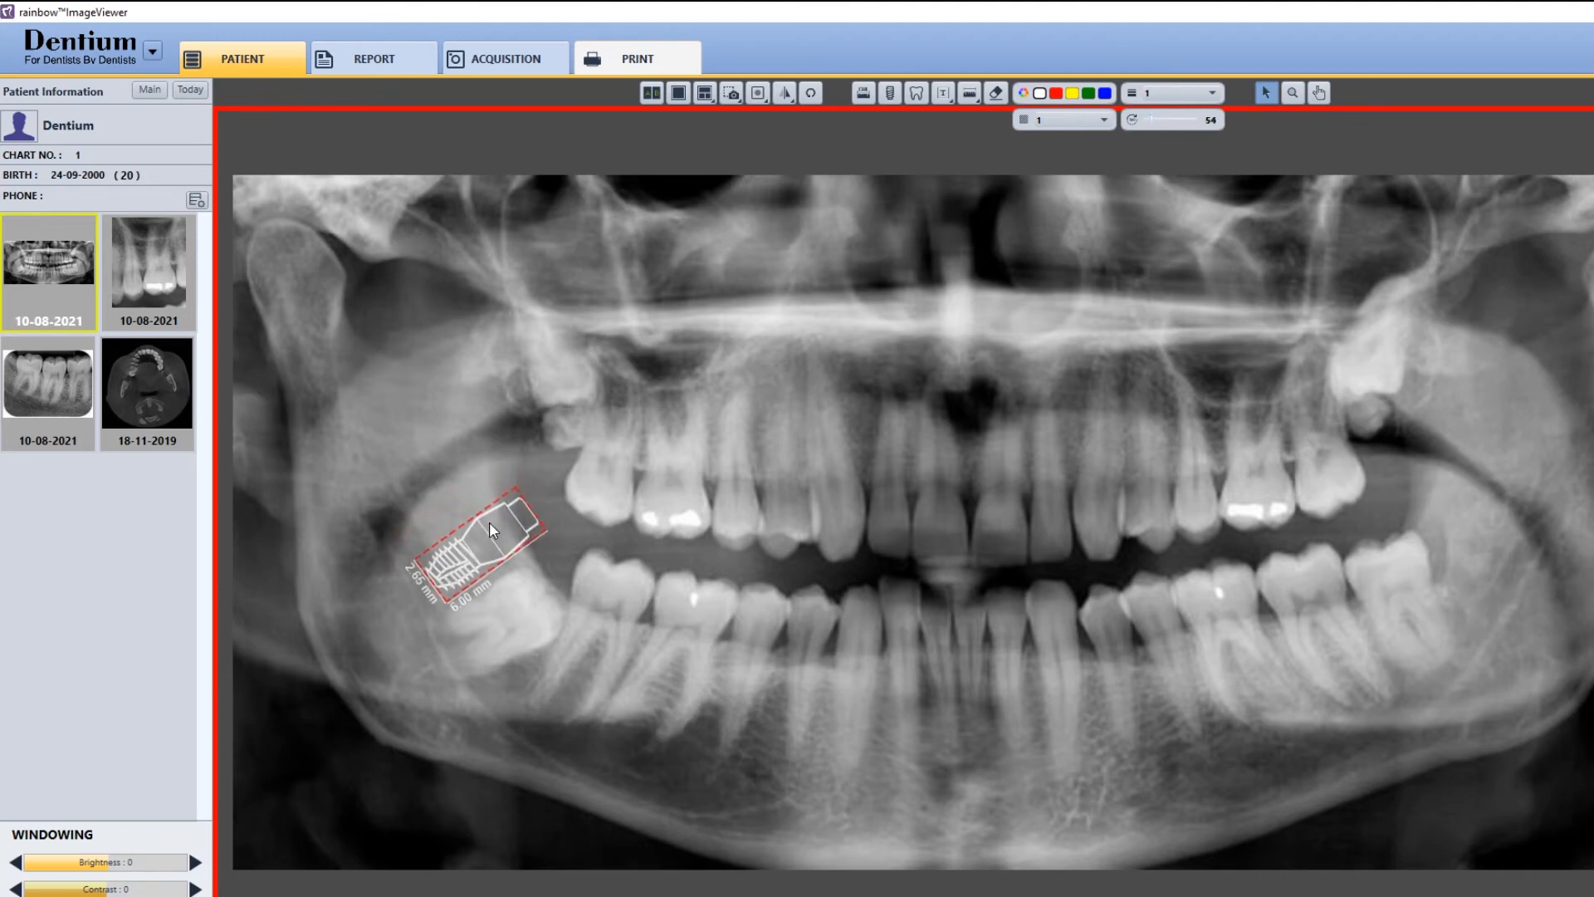
left_click(917, 93)
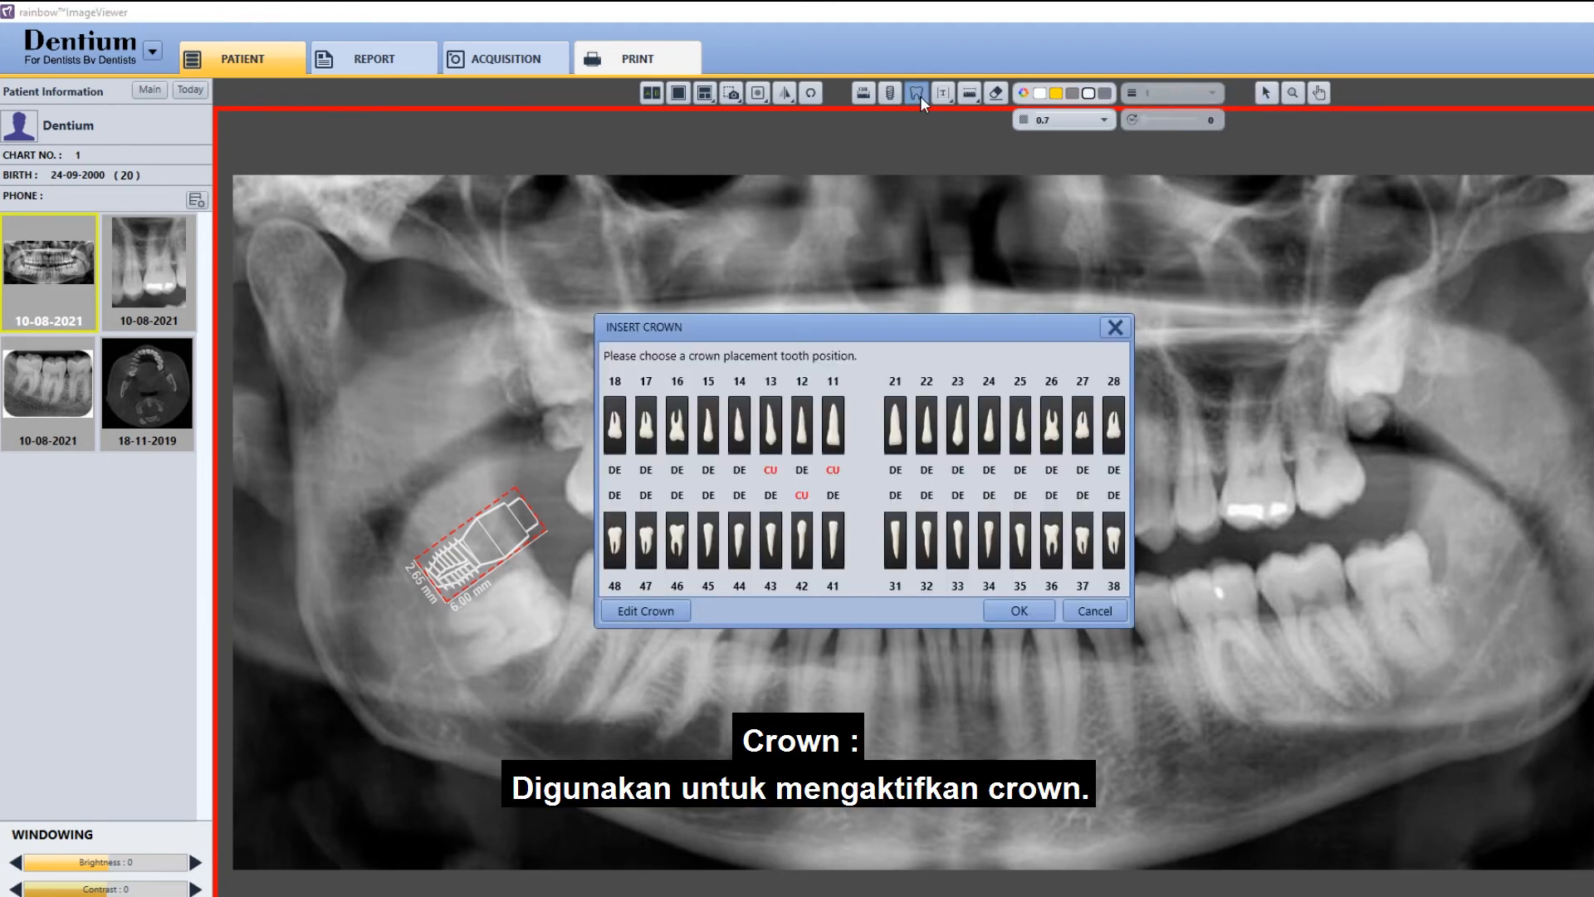
left_click(621, 556)
left_click(1018, 611)
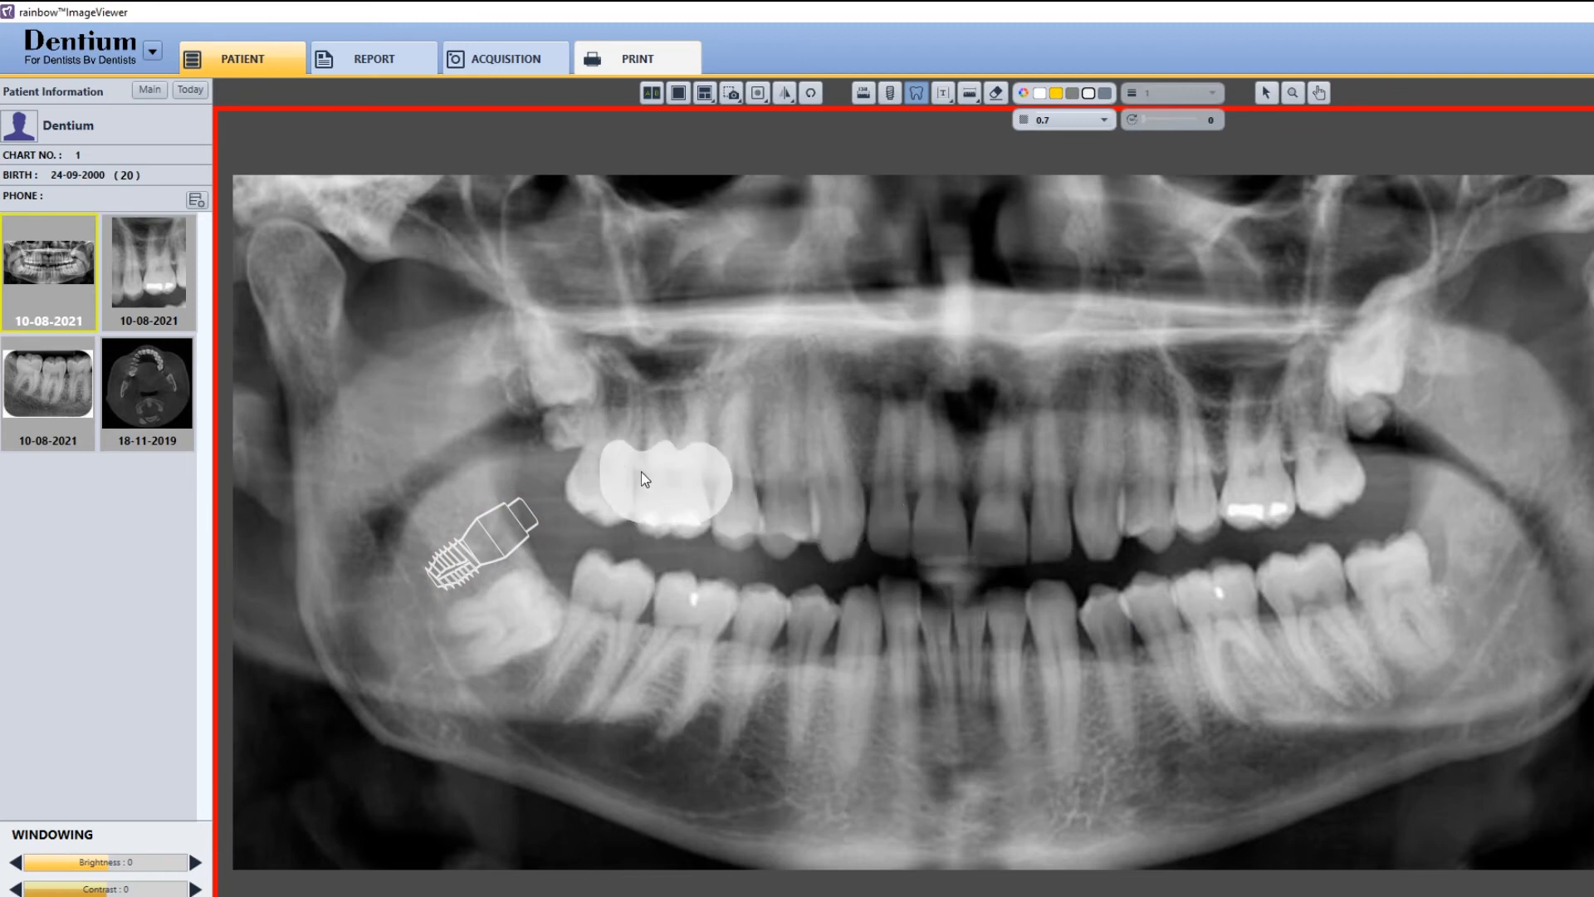
left_click(546, 463)
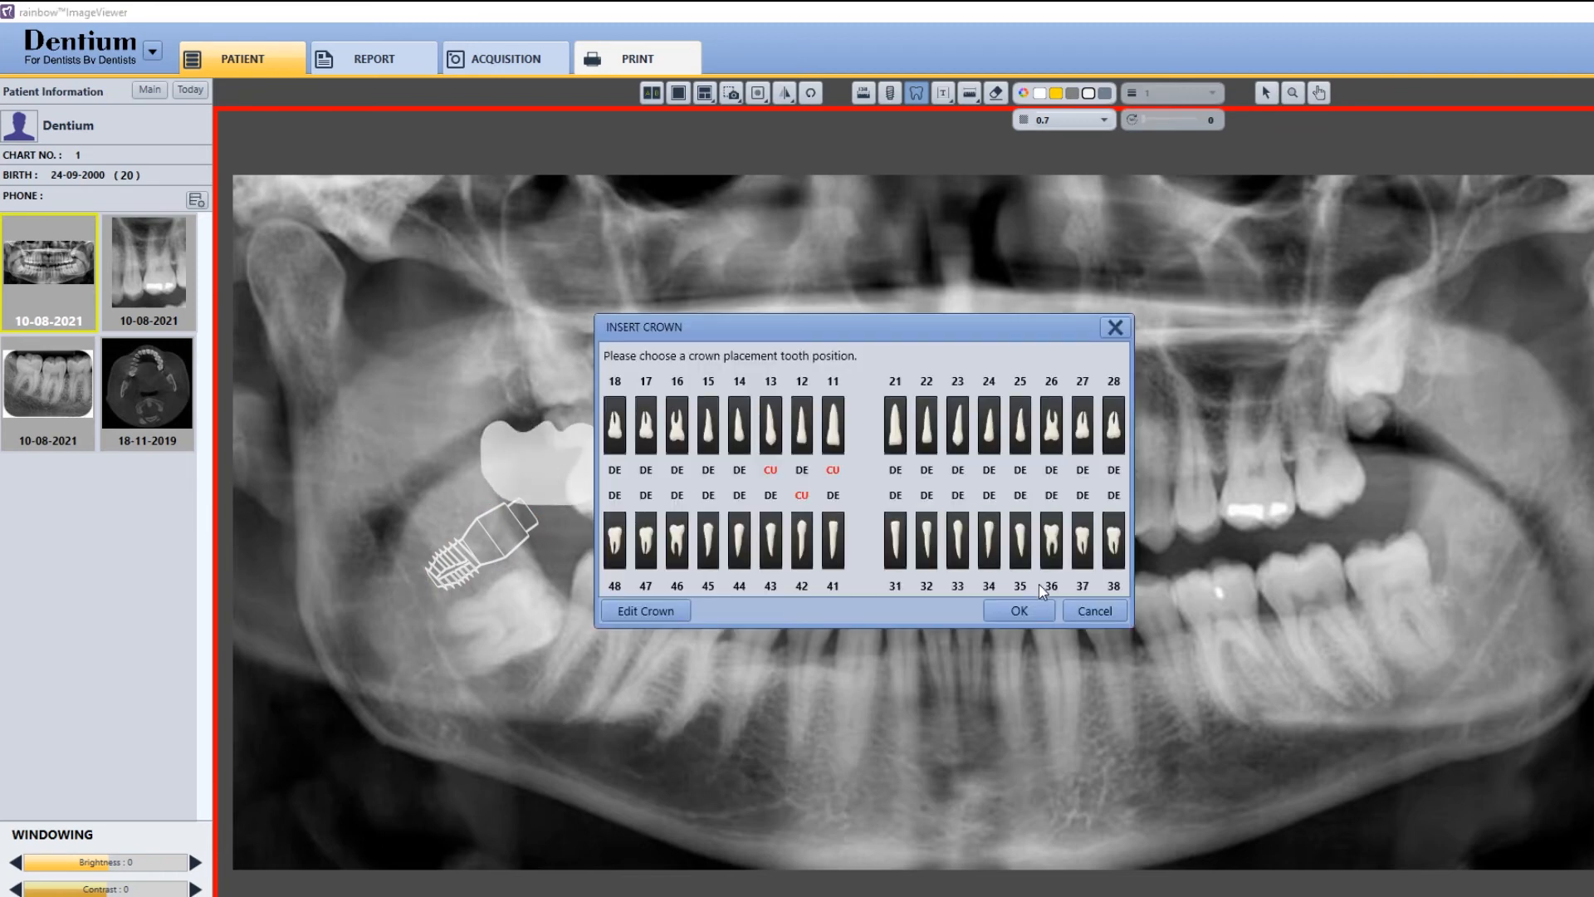
left_click(1083, 613)
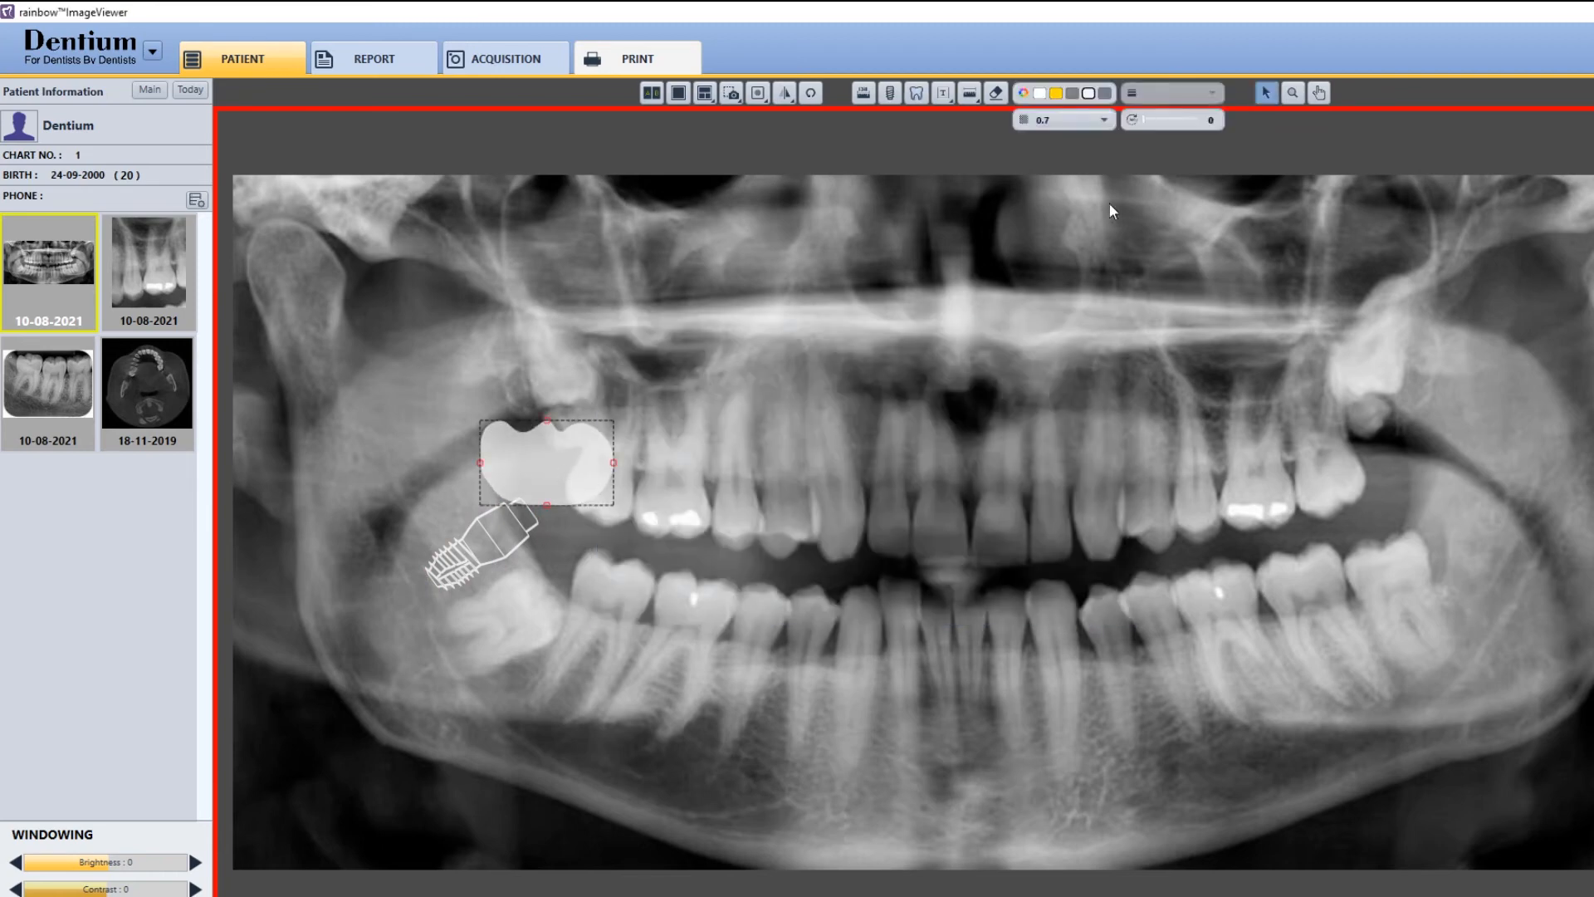
Step: Rotate the placed crown to 60 degrees and move it slightly down over the implant's head
left_click_drag(1144, 121, 1154, 120)
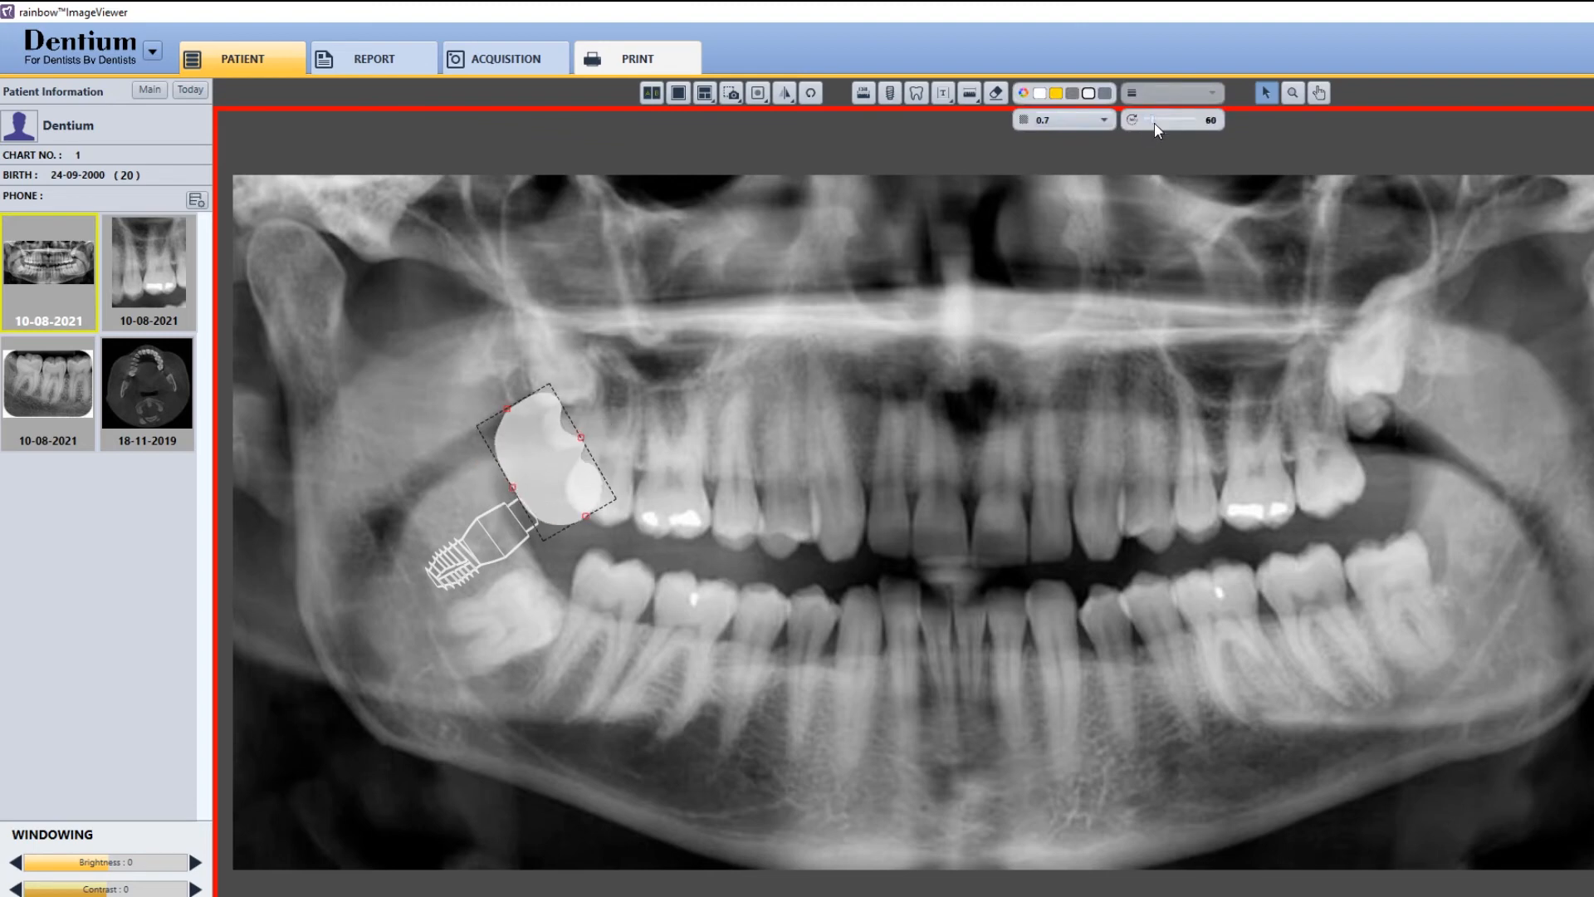
left_click_drag(553, 473, 550, 497)
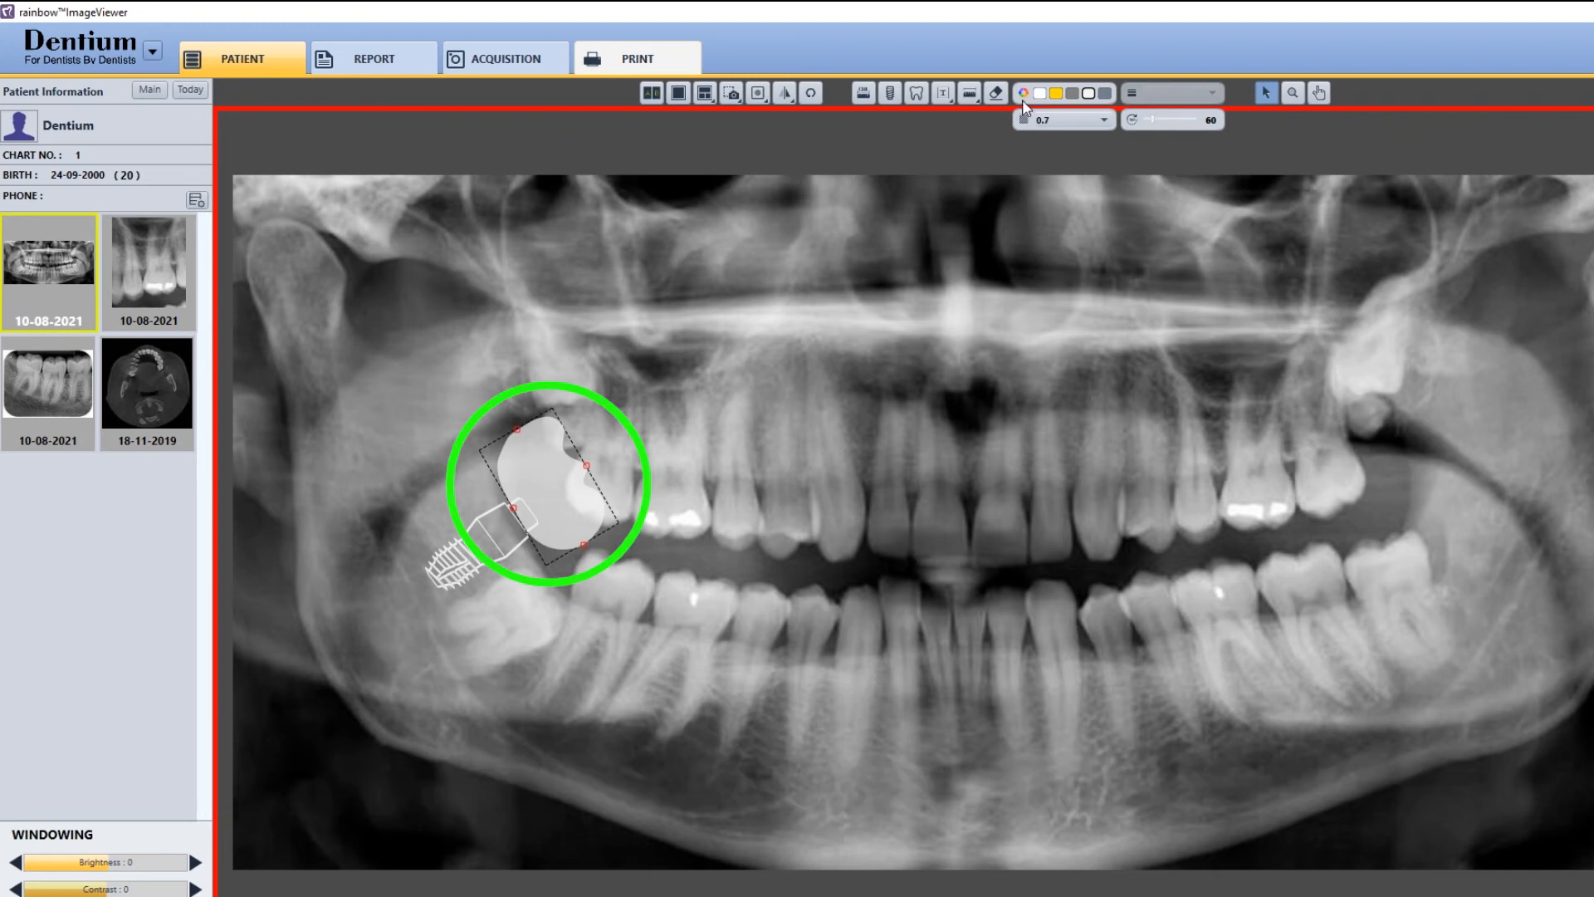
Step: Try yellow and grey on the selected crown and set its colour to white
left_click(1056, 93)
left_click(1072, 93)
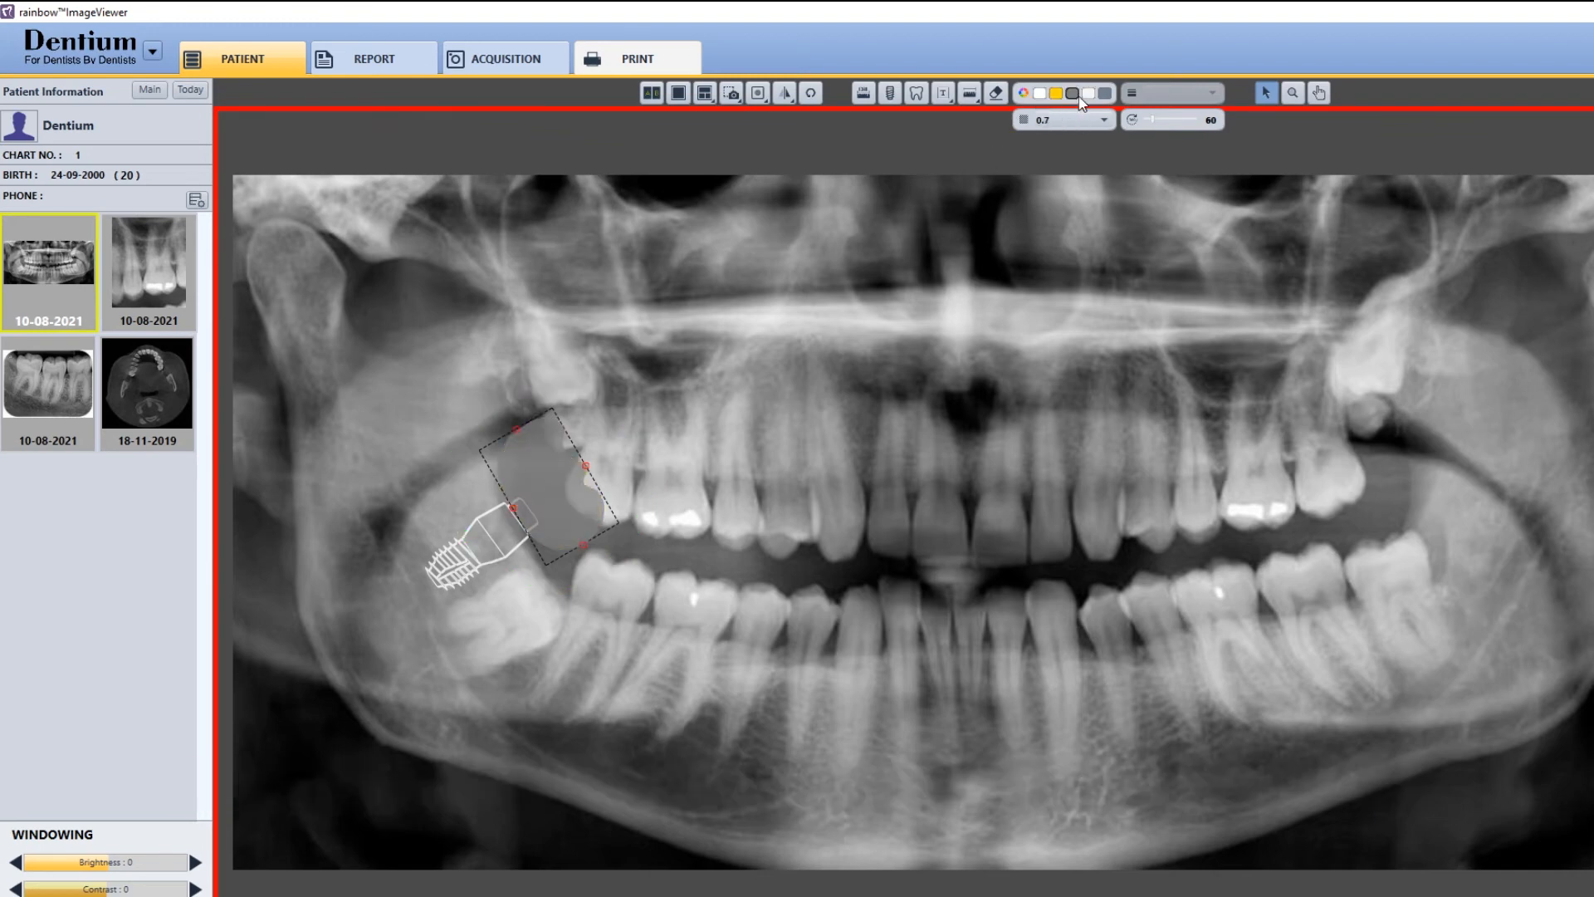
left_click(1039, 96)
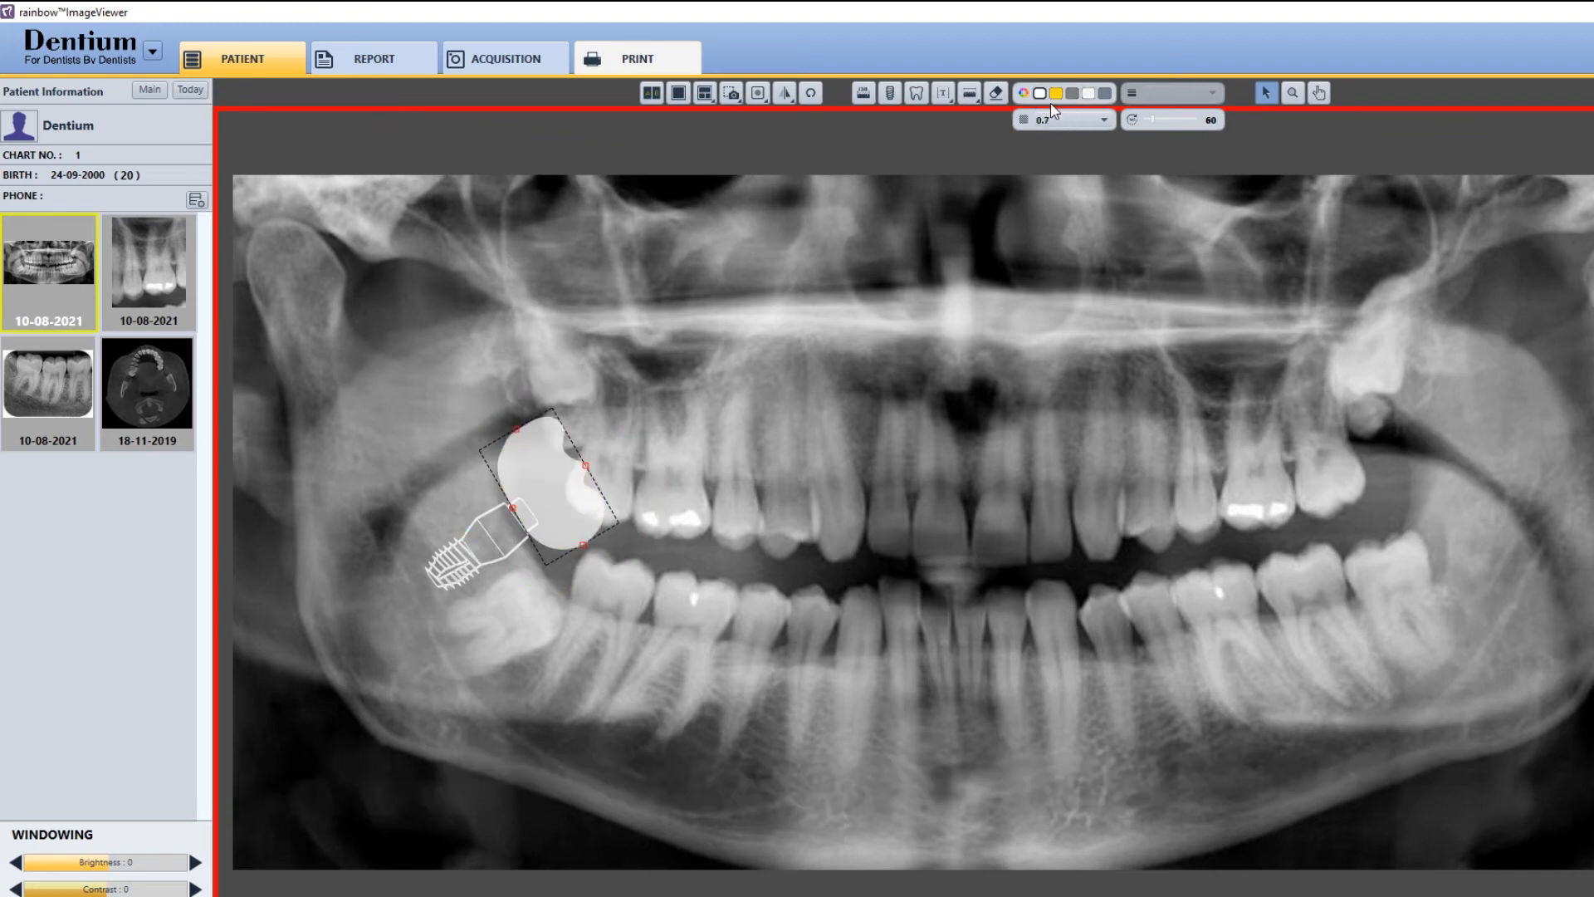
Step: Try opacities of 0.2 and 1.0 on the crown, set it to 0.5, and rotate the crown to 54 degrees
left_click(1102, 121)
left_click(1057, 158)
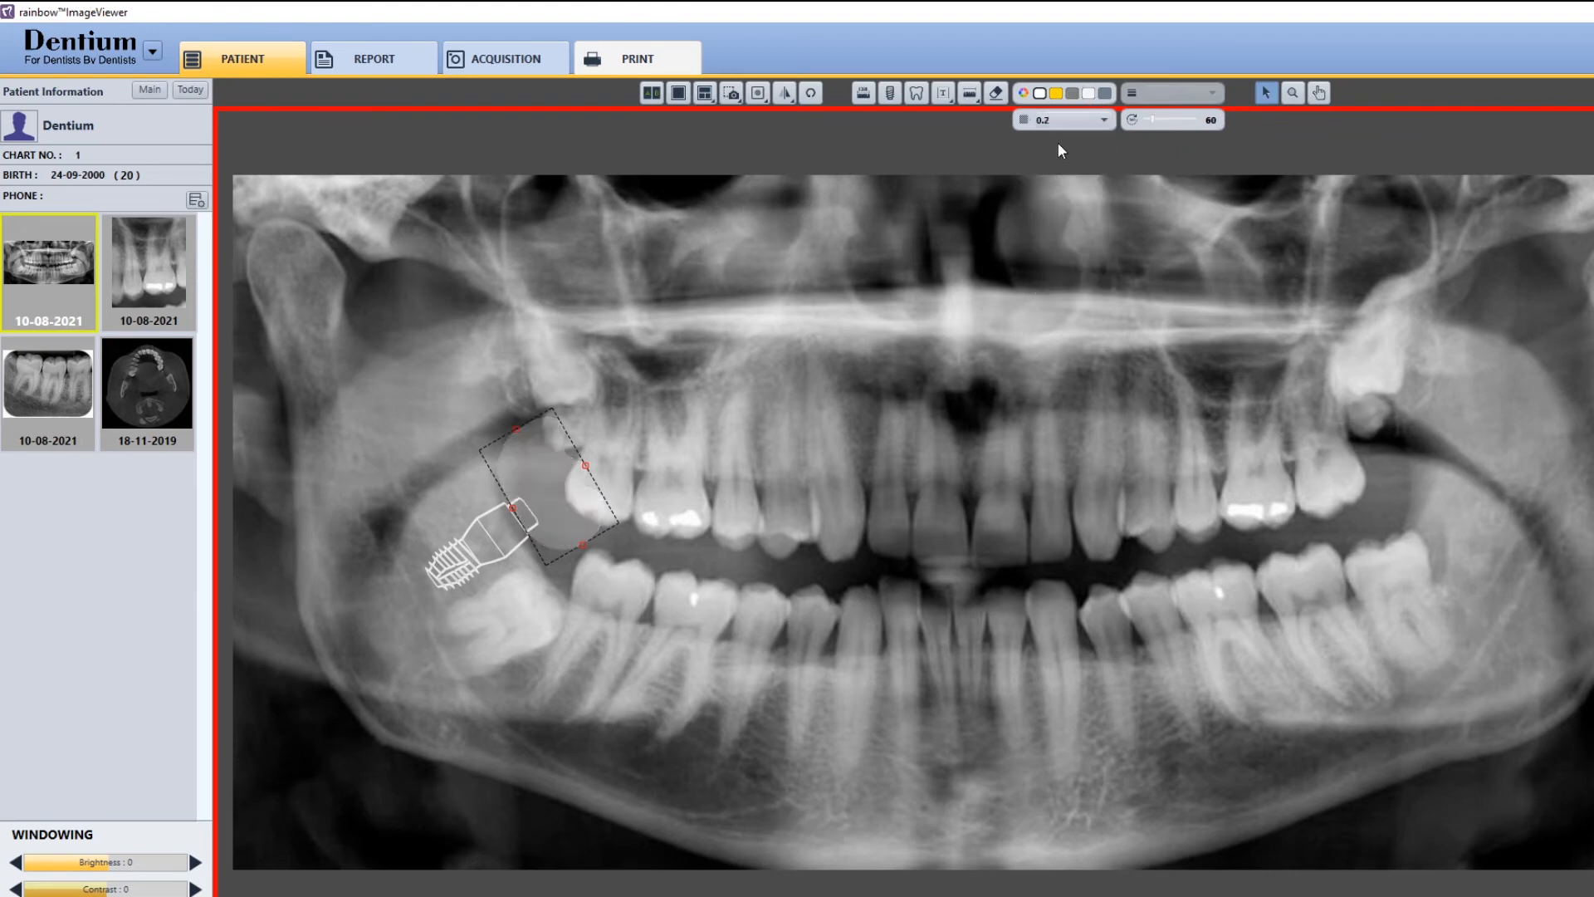
left_click(1053, 121)
left_click(1048, 282)
left_click(1077, 131)
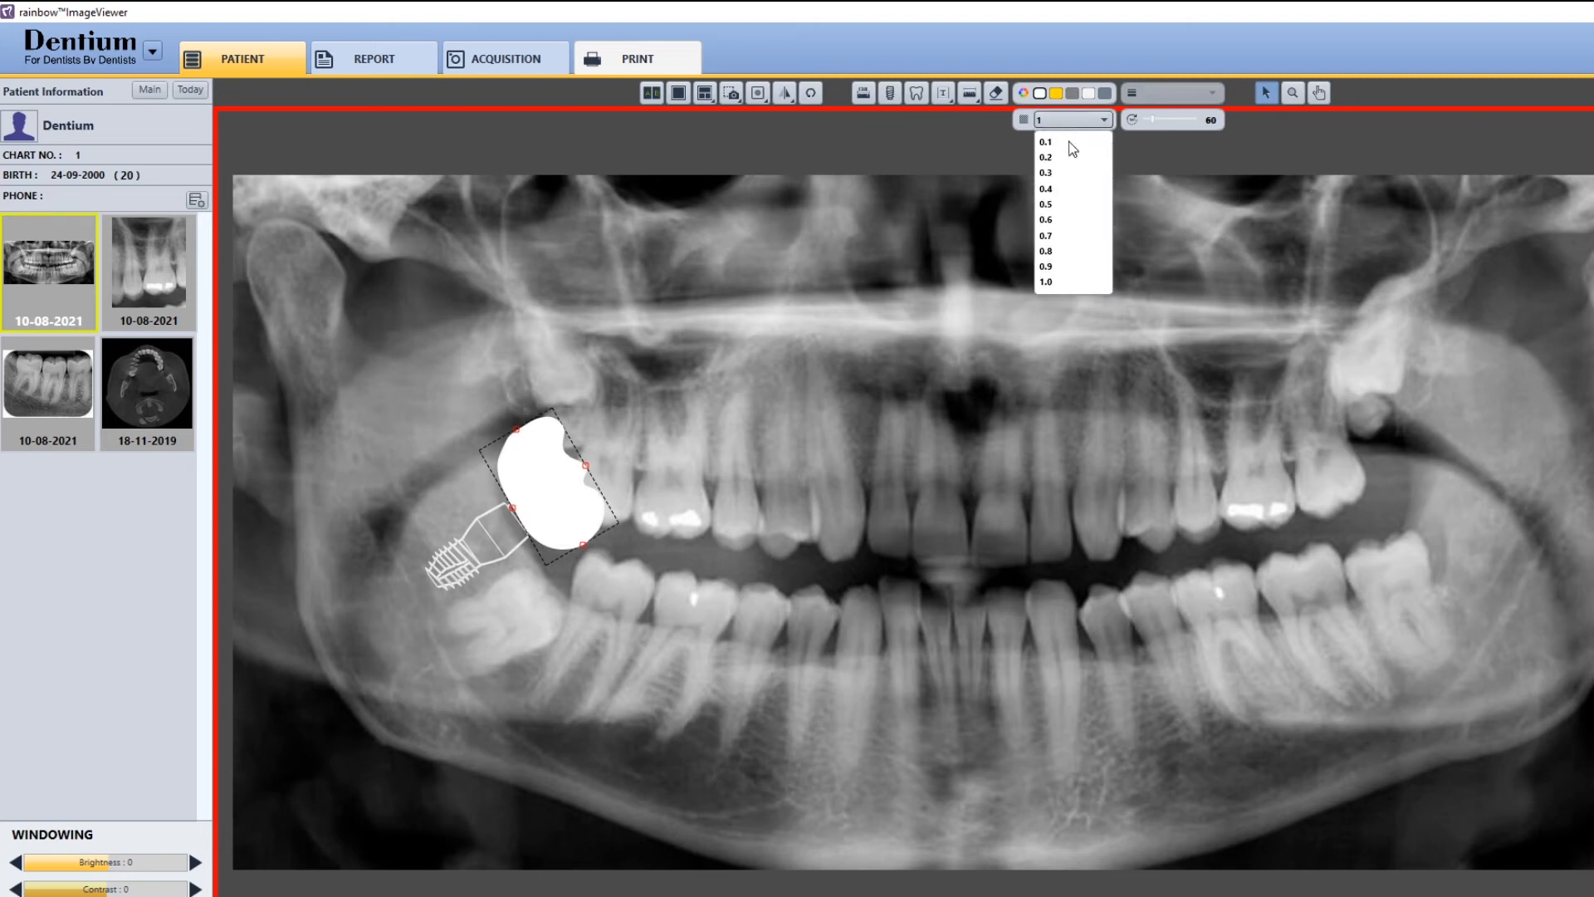
left_click(1060, 206)
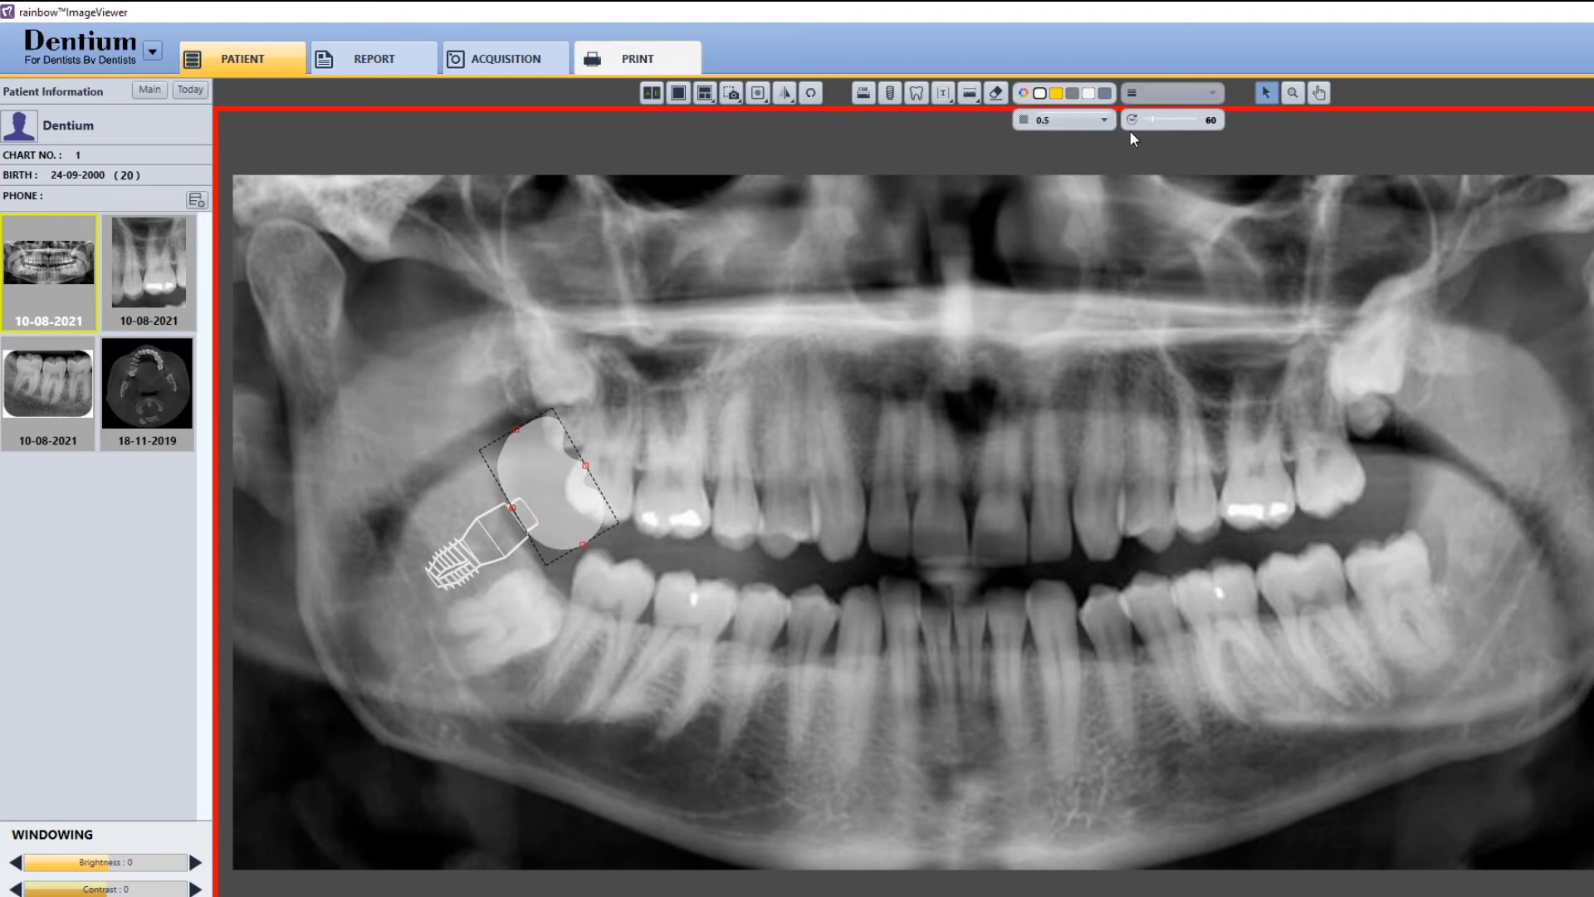
left_click_drag(1154, 122, 1153, 130)
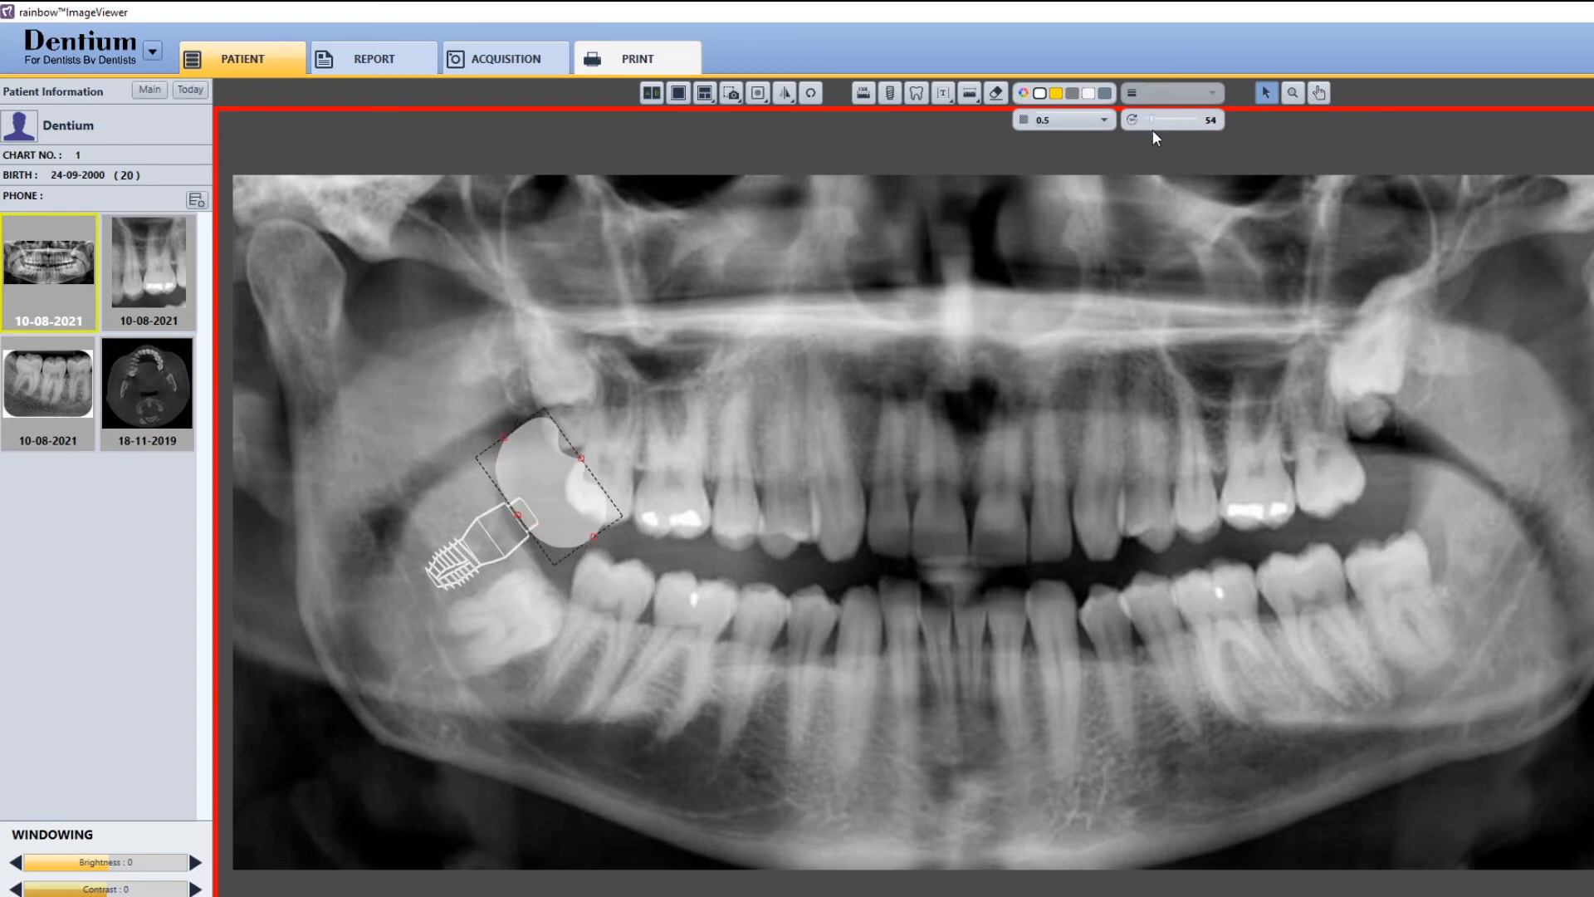
left_click(779, 665)
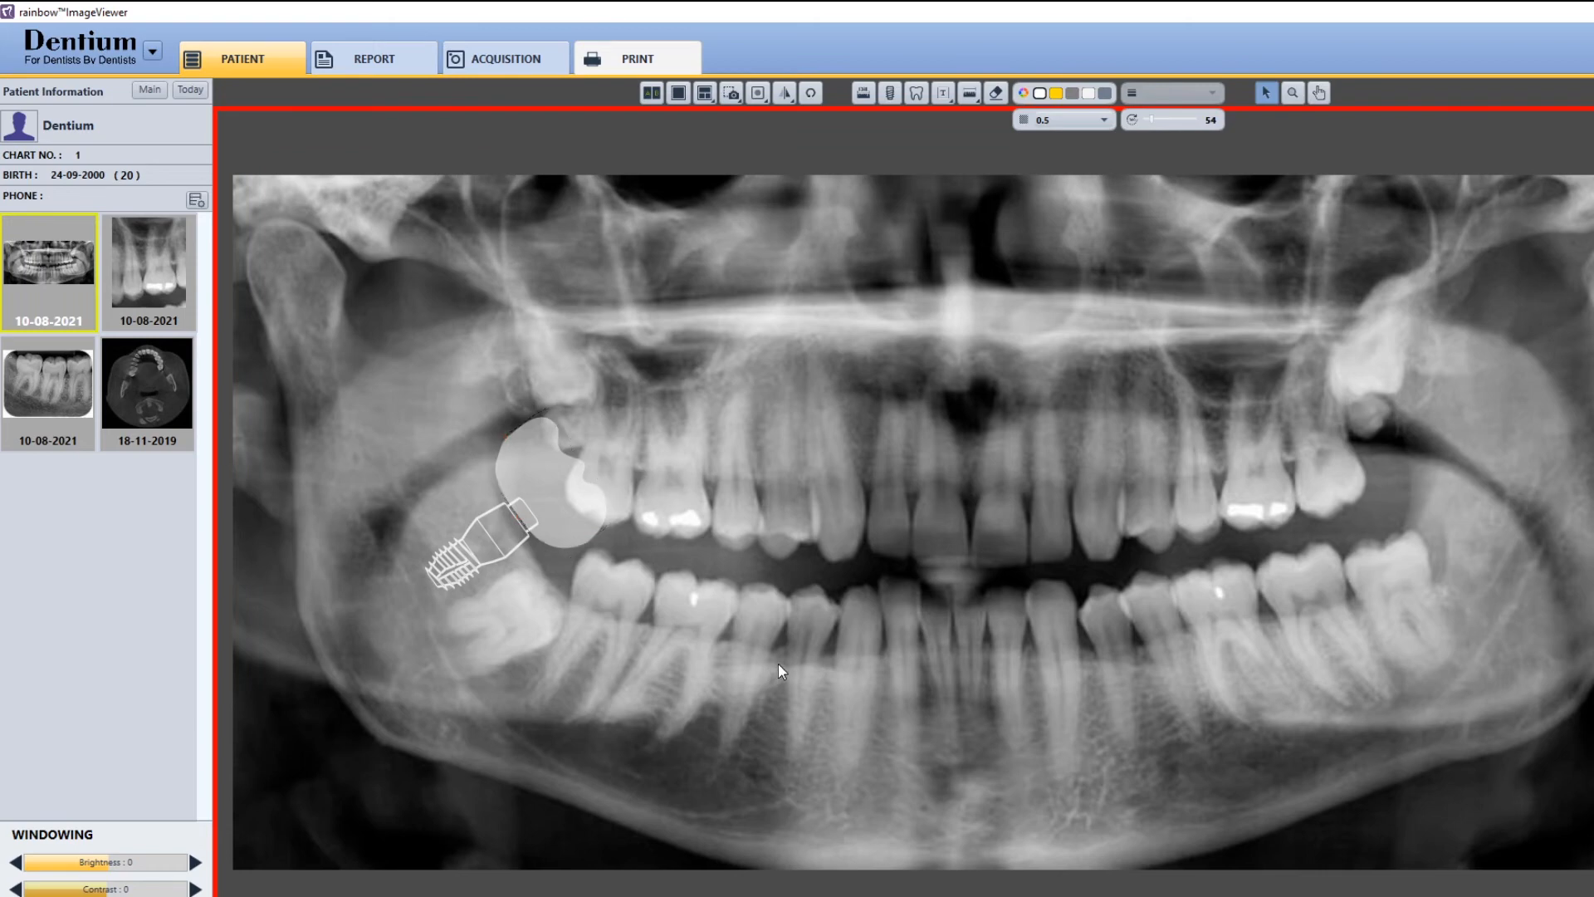
Step: Add a text box over the upper molars beside the crown reading "Dentium gigi implan"
left_click(942, 96)
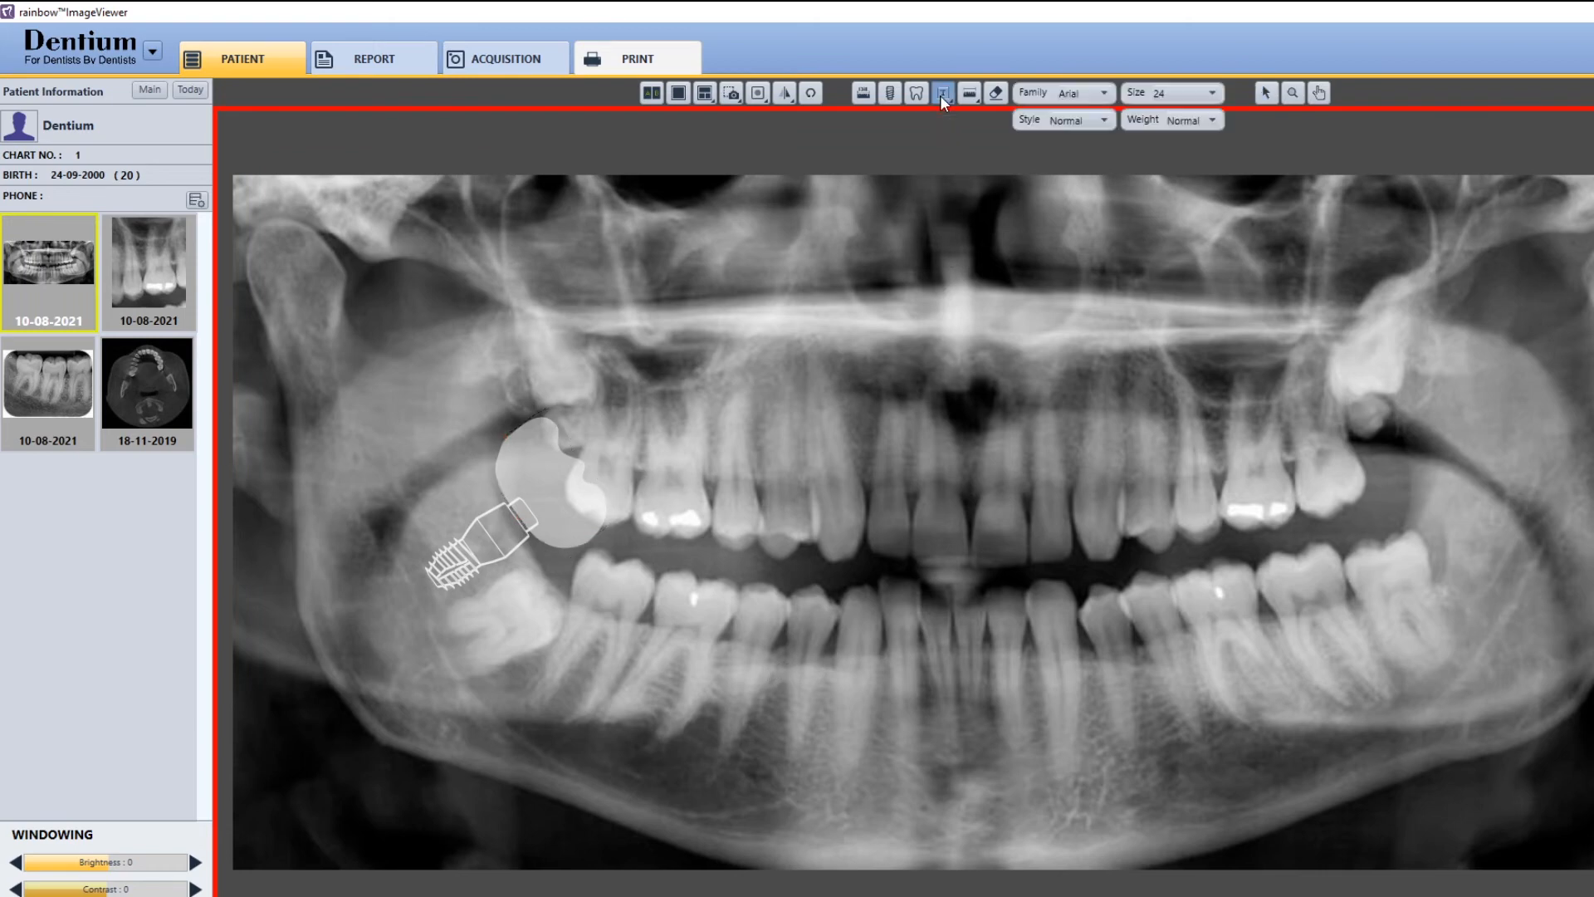
left_click(633, 486)
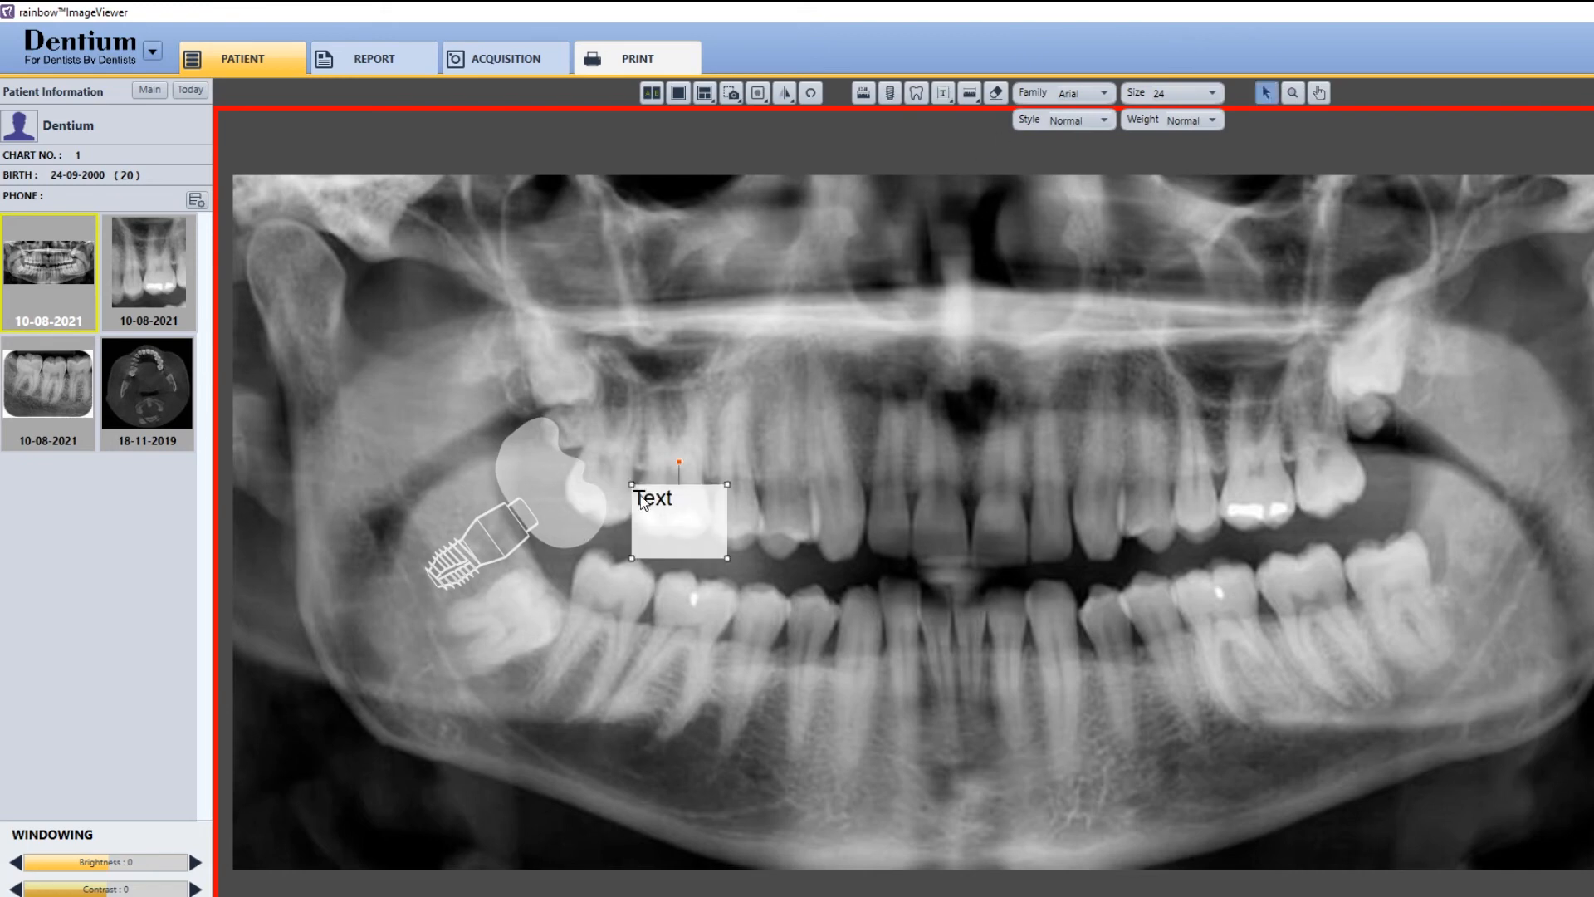
double_click(655, 501)
left_click_drag(640, 498, 826, 536)
type("Denti")
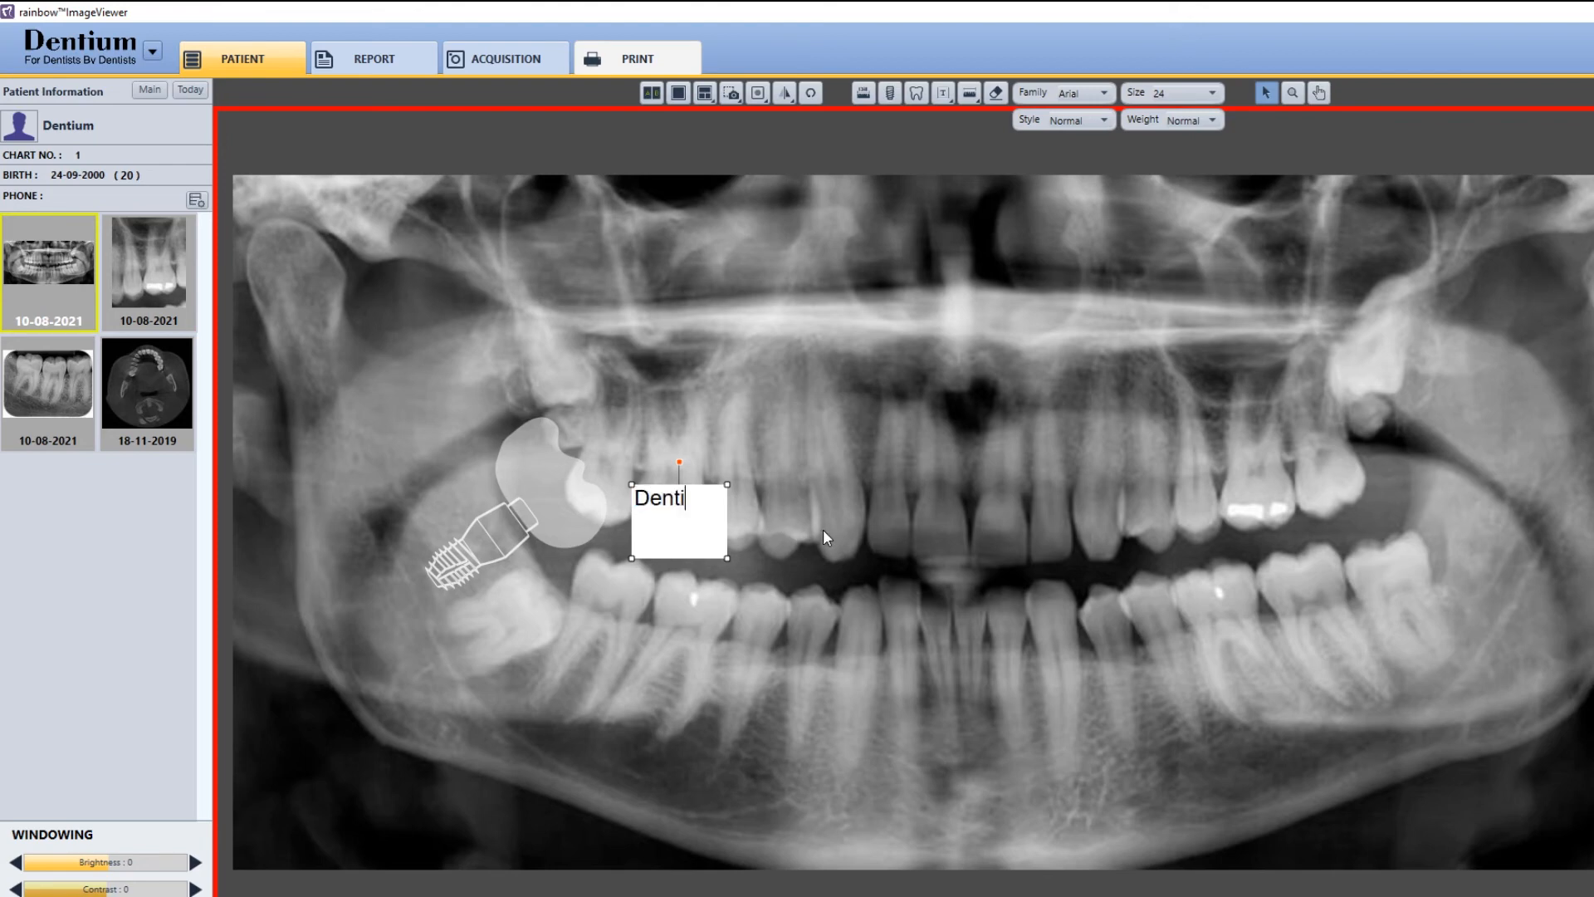
type("um gigi implan")
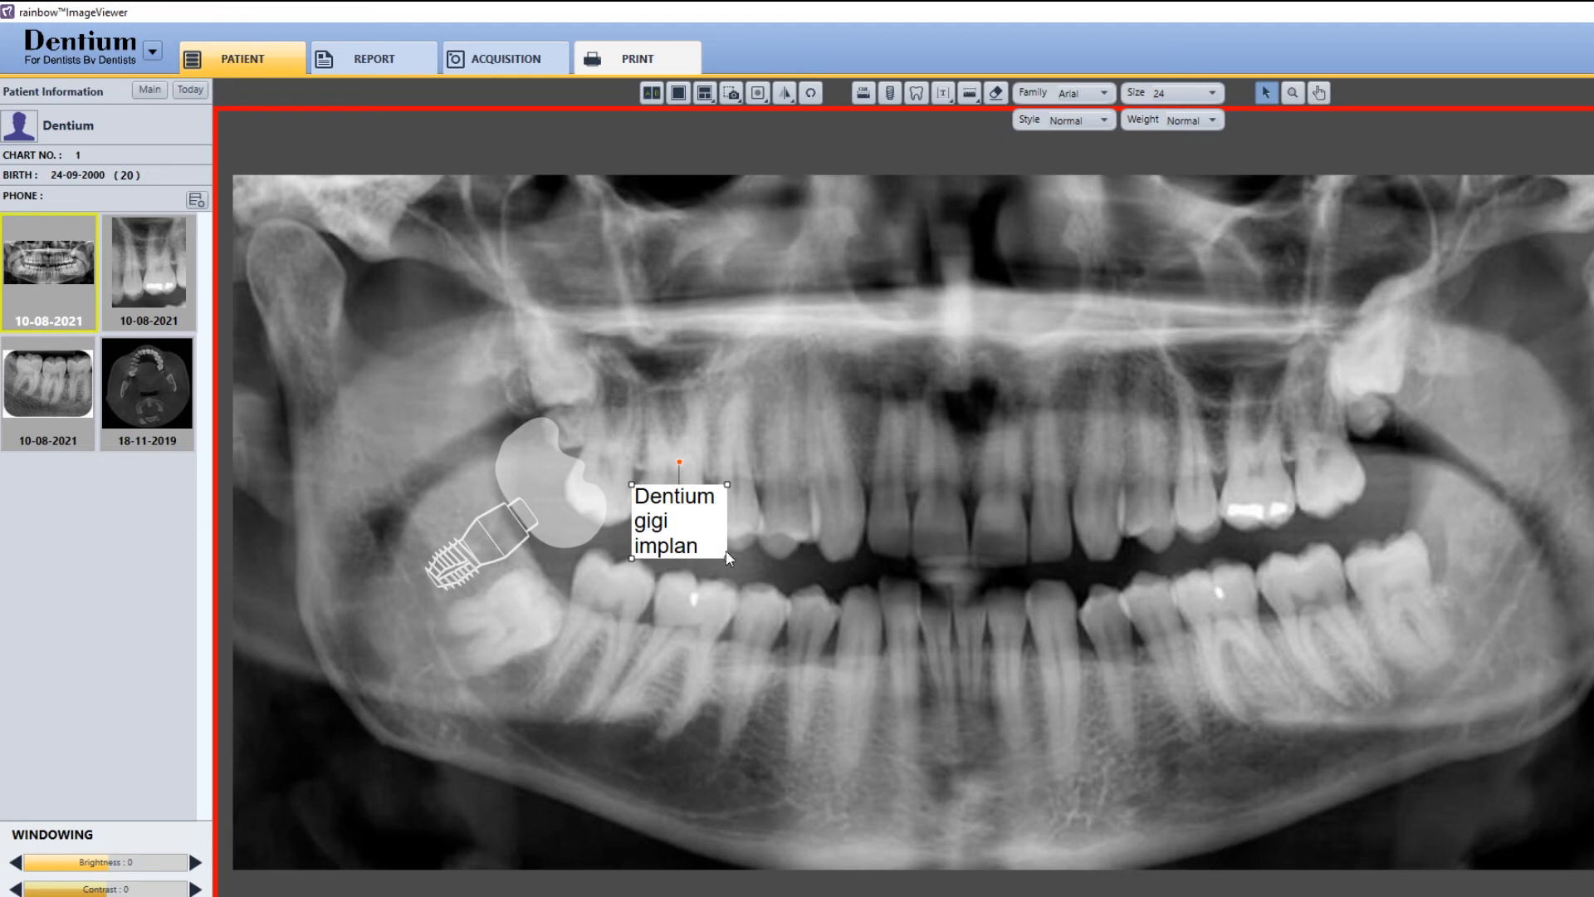
left_click(759, 527)
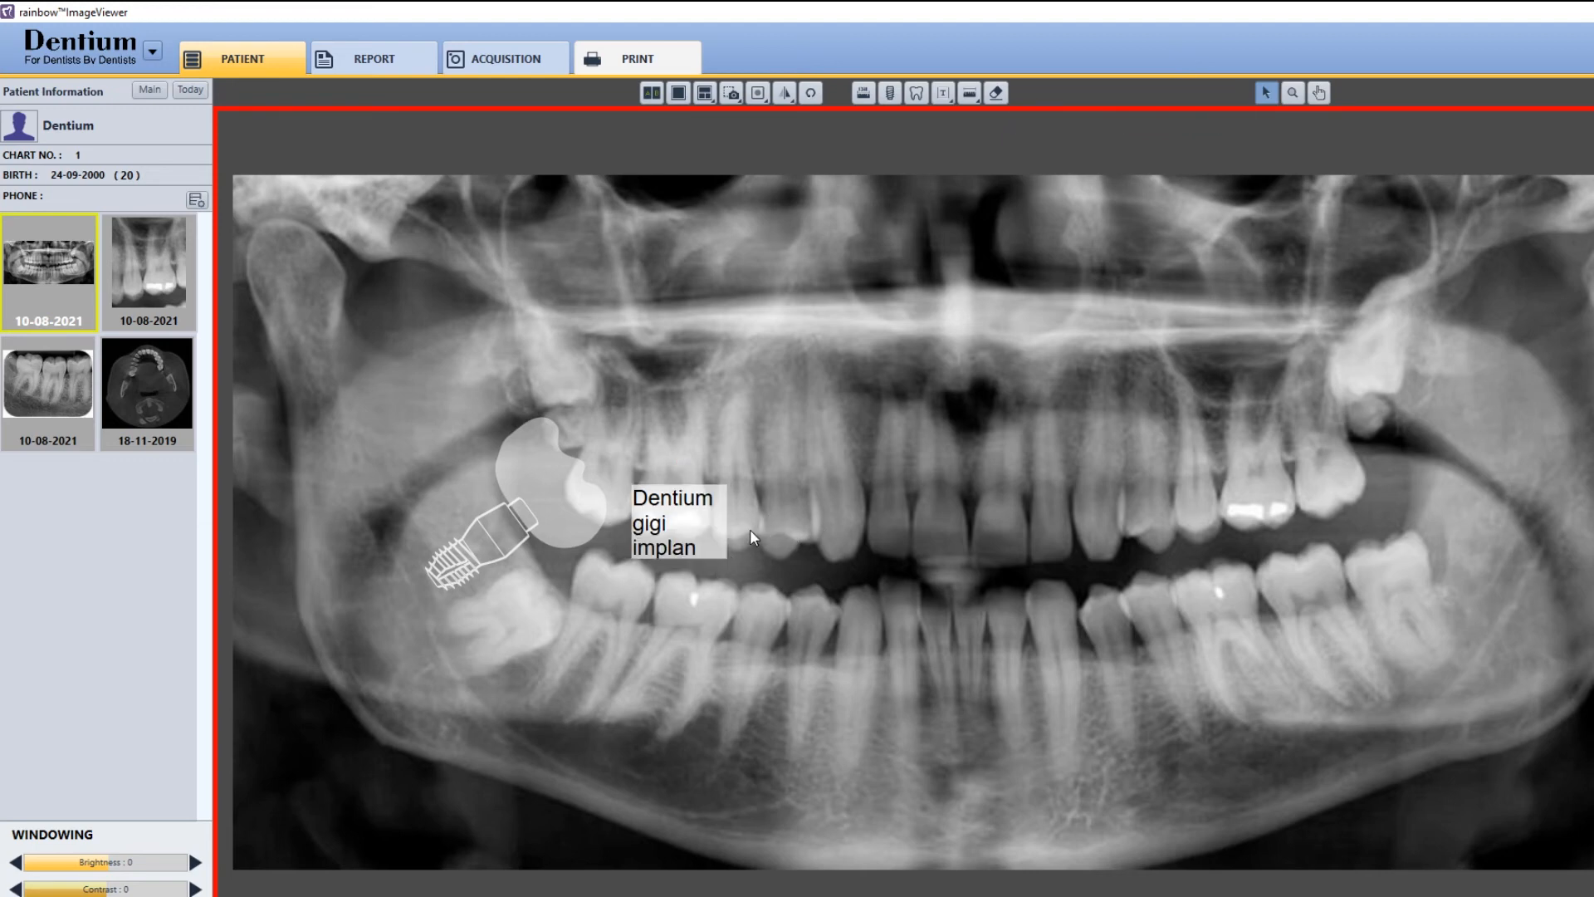
Step: Widen the text box and reduce its height so the text fits on two lines
left_click(730, 526)
left_click_drag(727, 558, 769, 544)
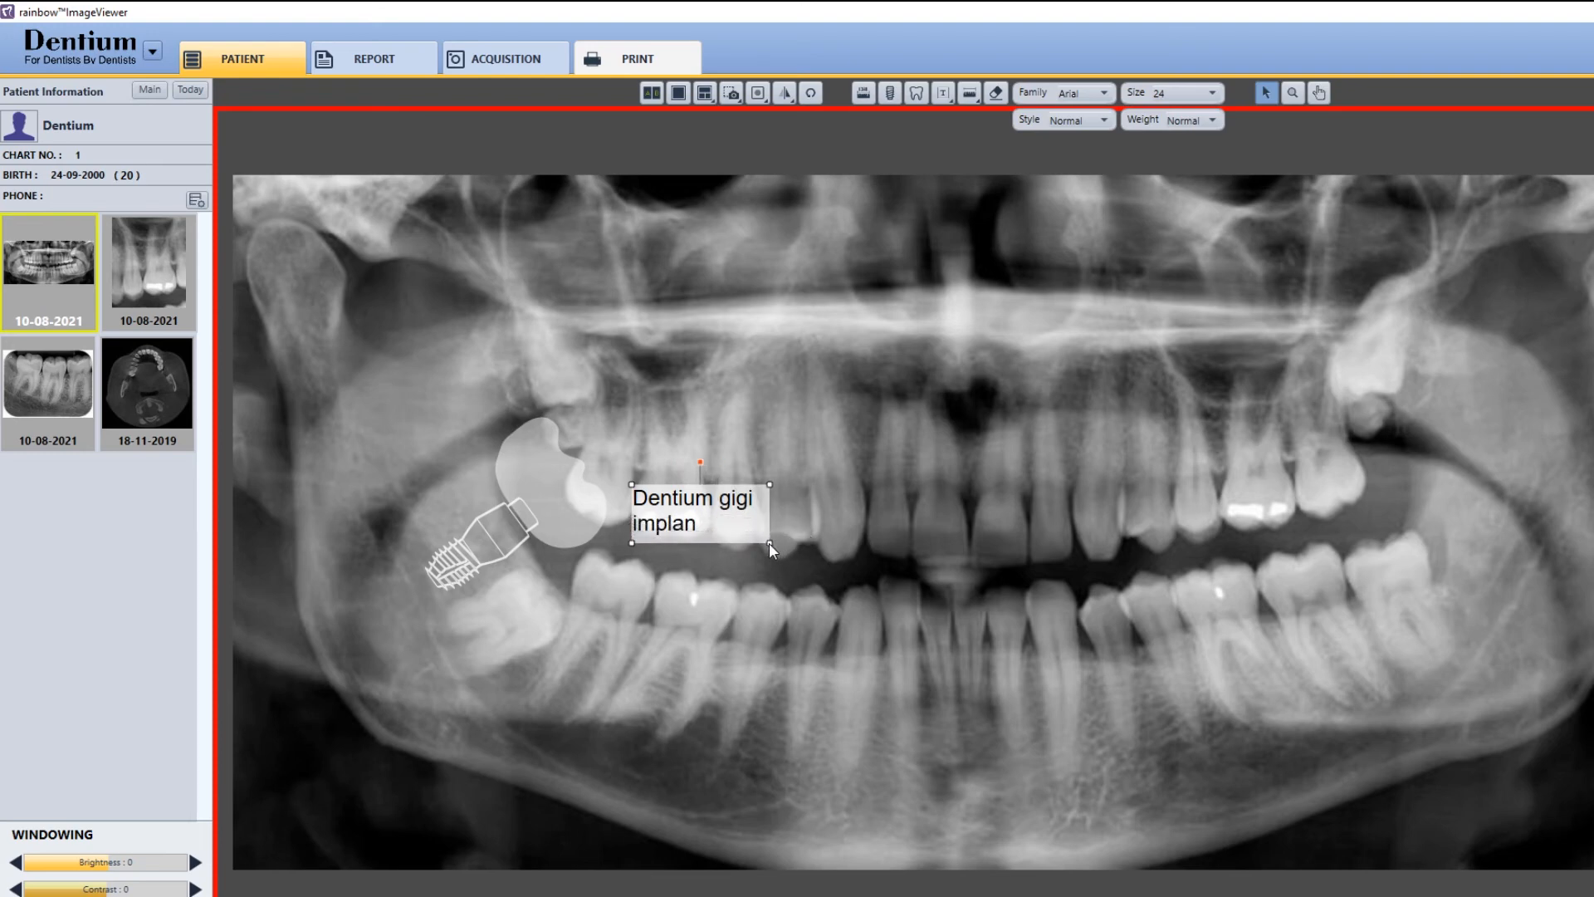
left_click(795, 593)
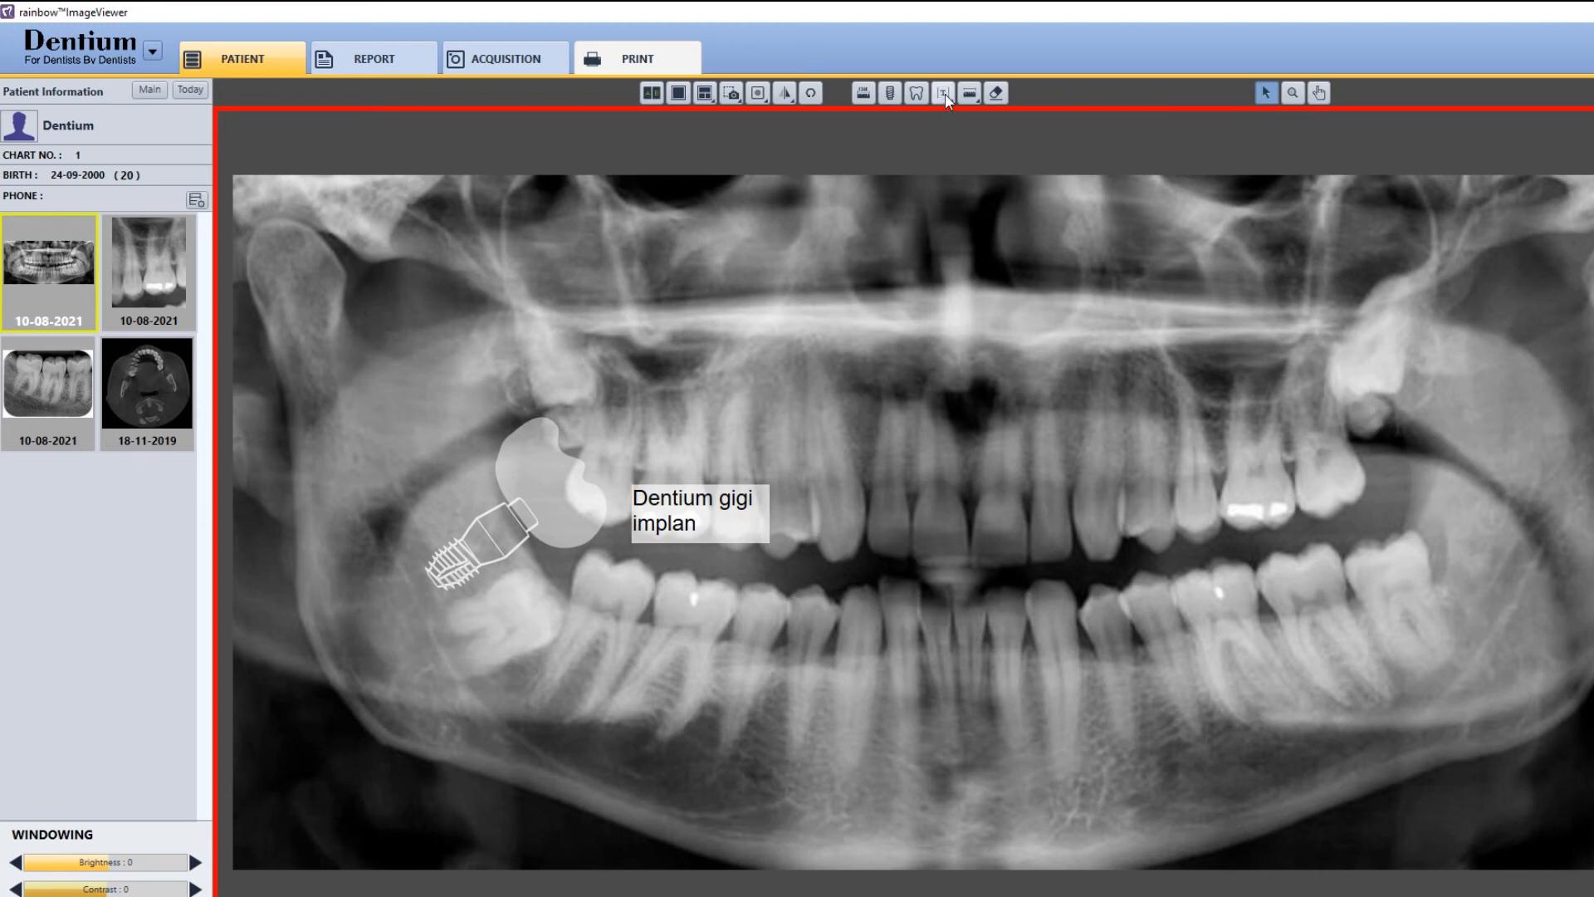
Step: Measure the distance from the jawbone near the impacted molar's roots up to the neighbouring molar's crown
left_click(969, 92)
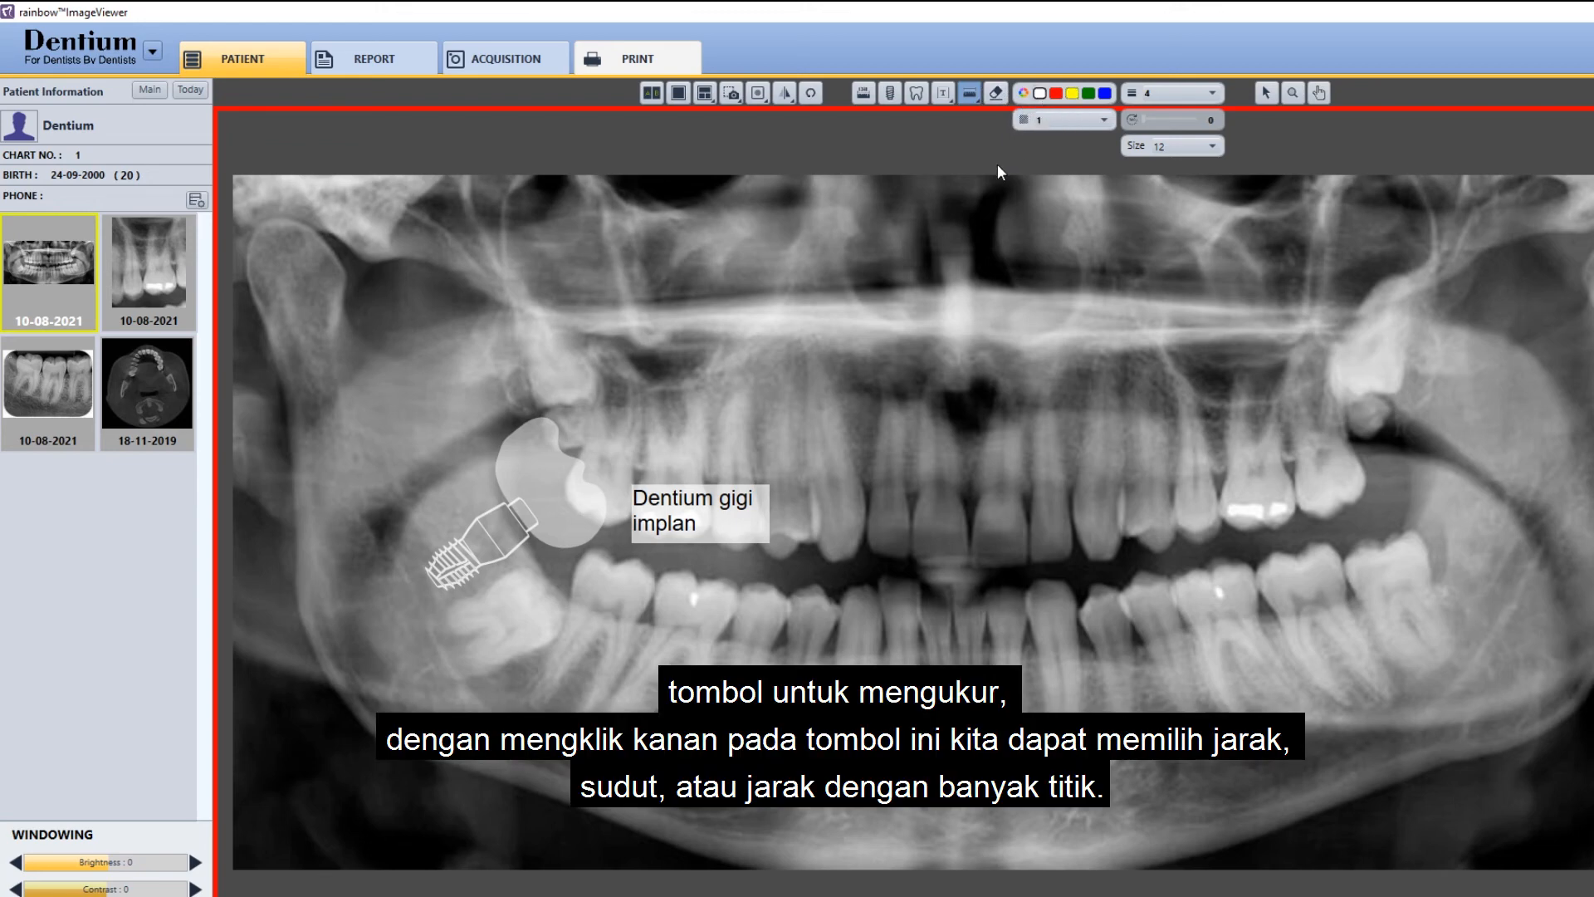
left_click_drag(522, 703, 600, 562)
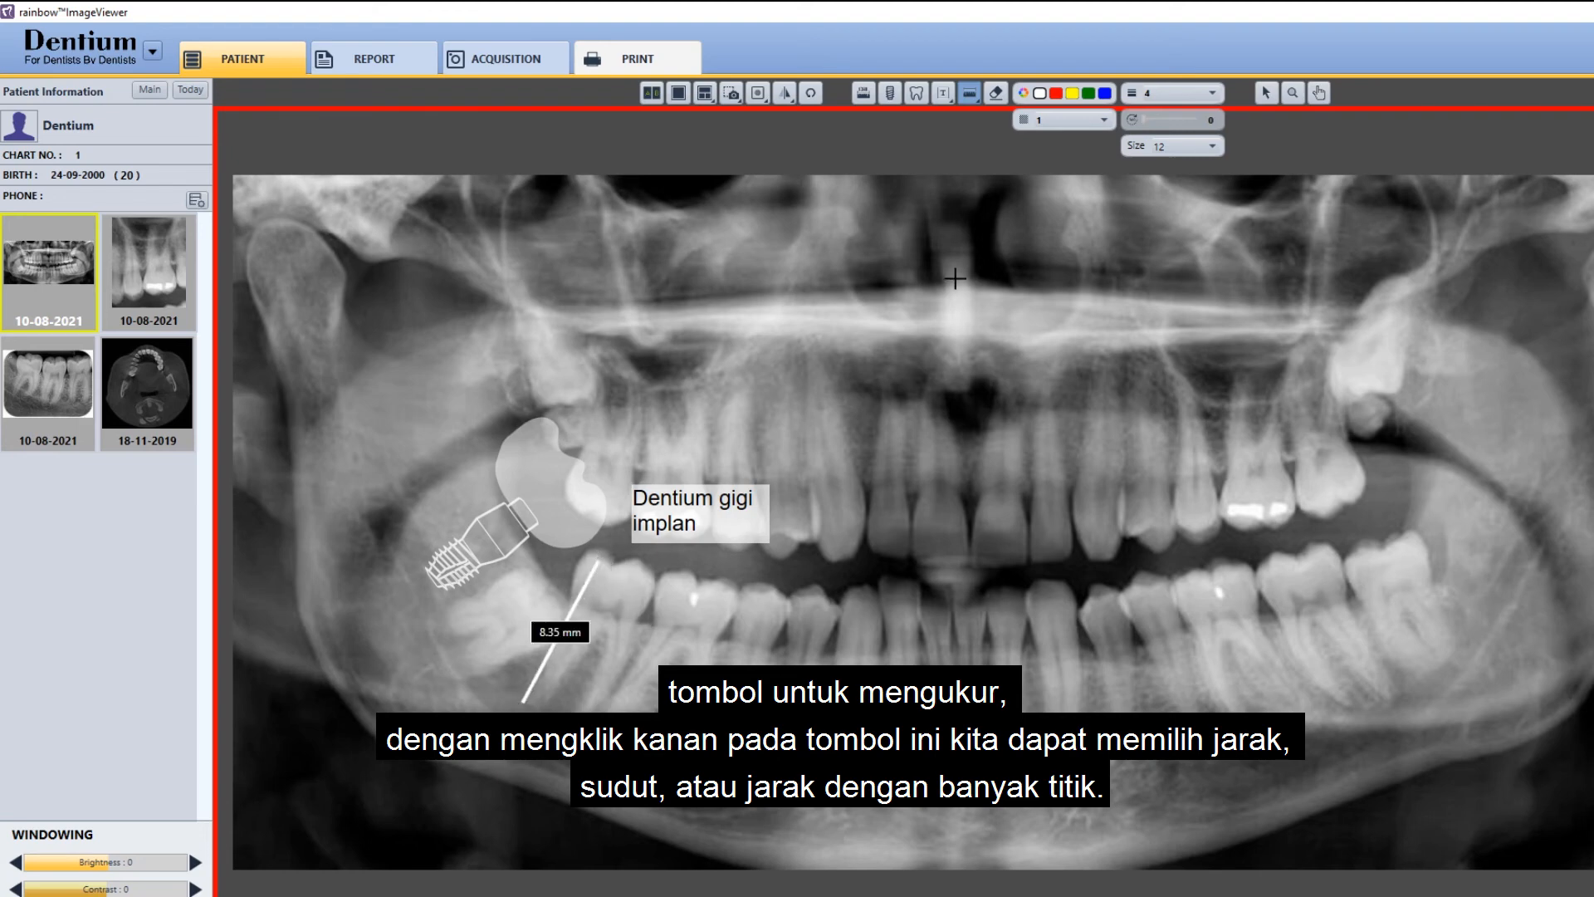
Step: Measure a three-point angle with its vertex on the lower first molar and both legs pointing towards the roots
right_click(968, 98)
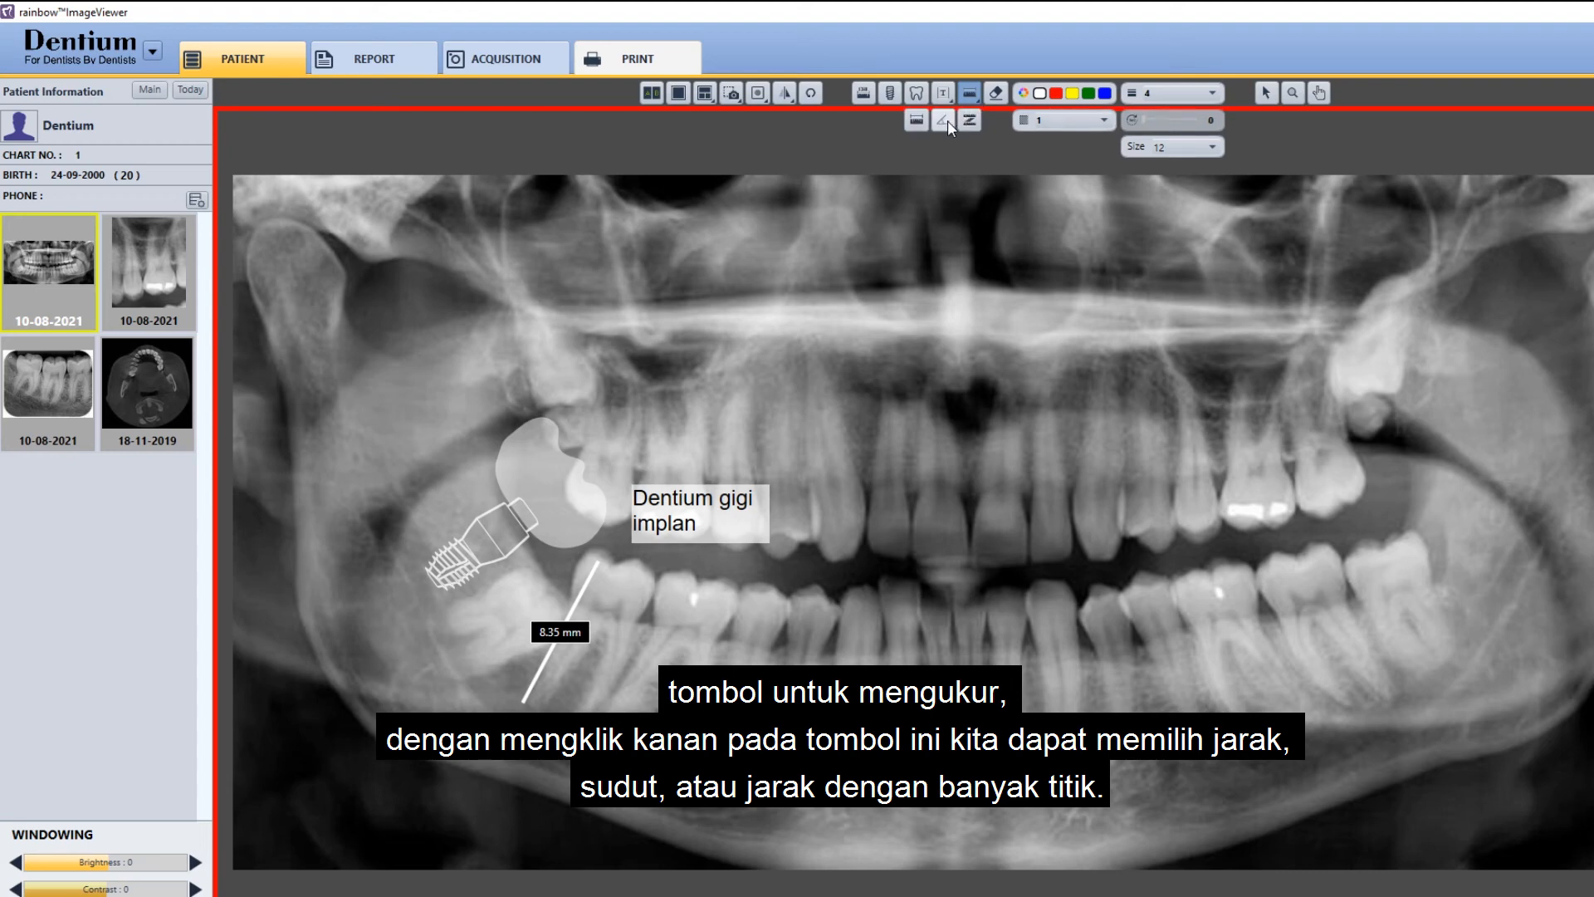
left_click(949, 121)
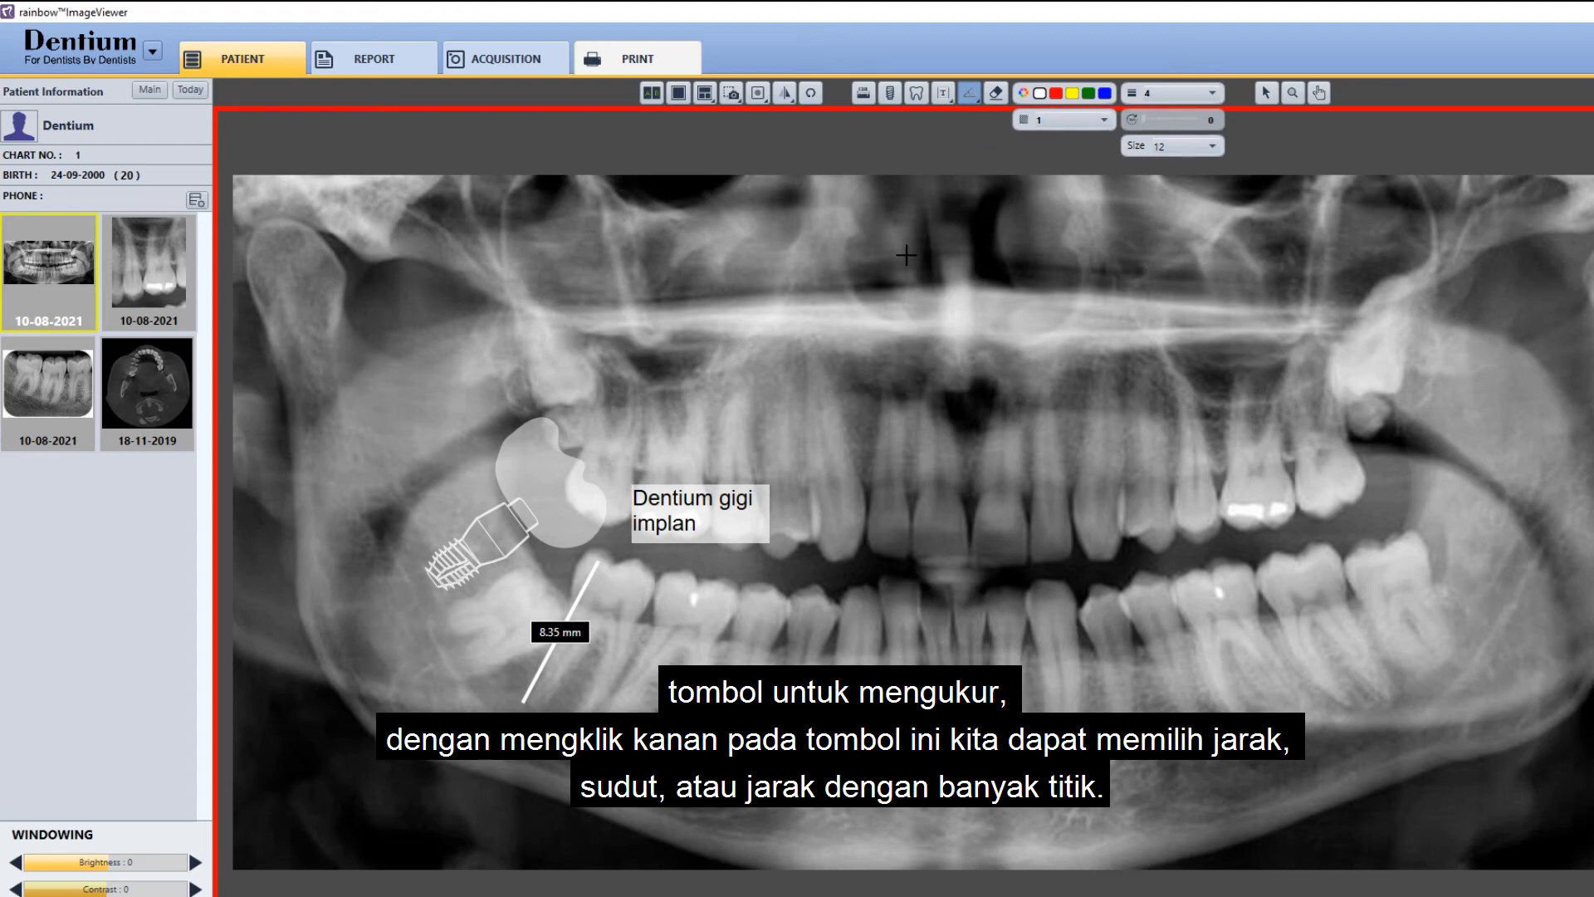
left_click(614, 705)
left_click(686, 623)
left_click(685, 740)
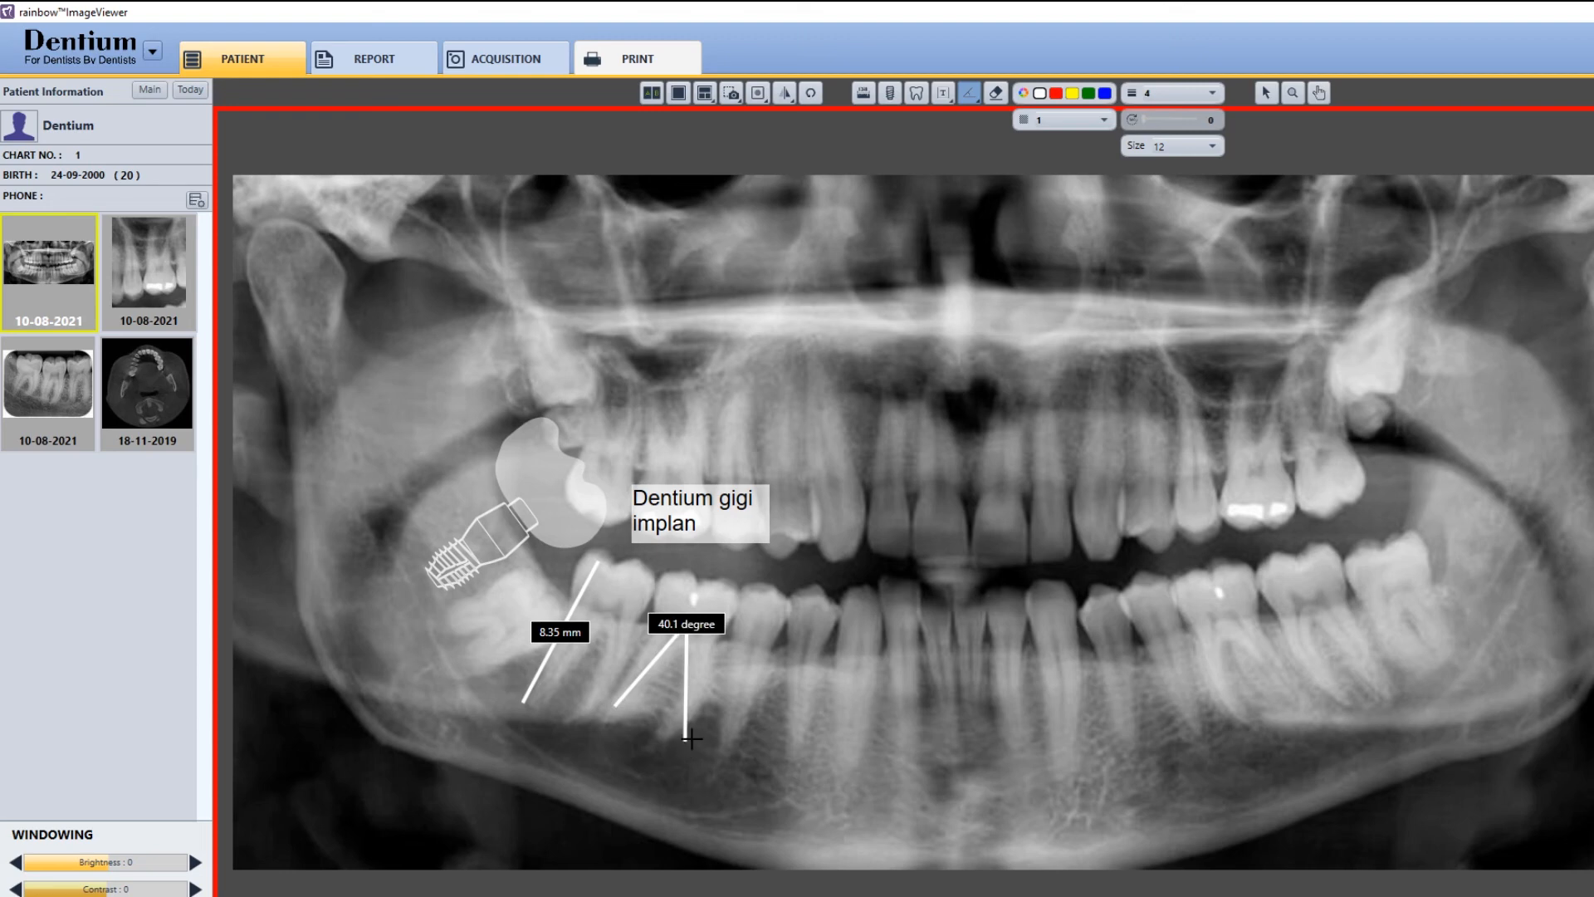
Step: Measure a second angle with its vertex below the impacted lower molar and one leg crossing that tooth
left_click(520, 674)
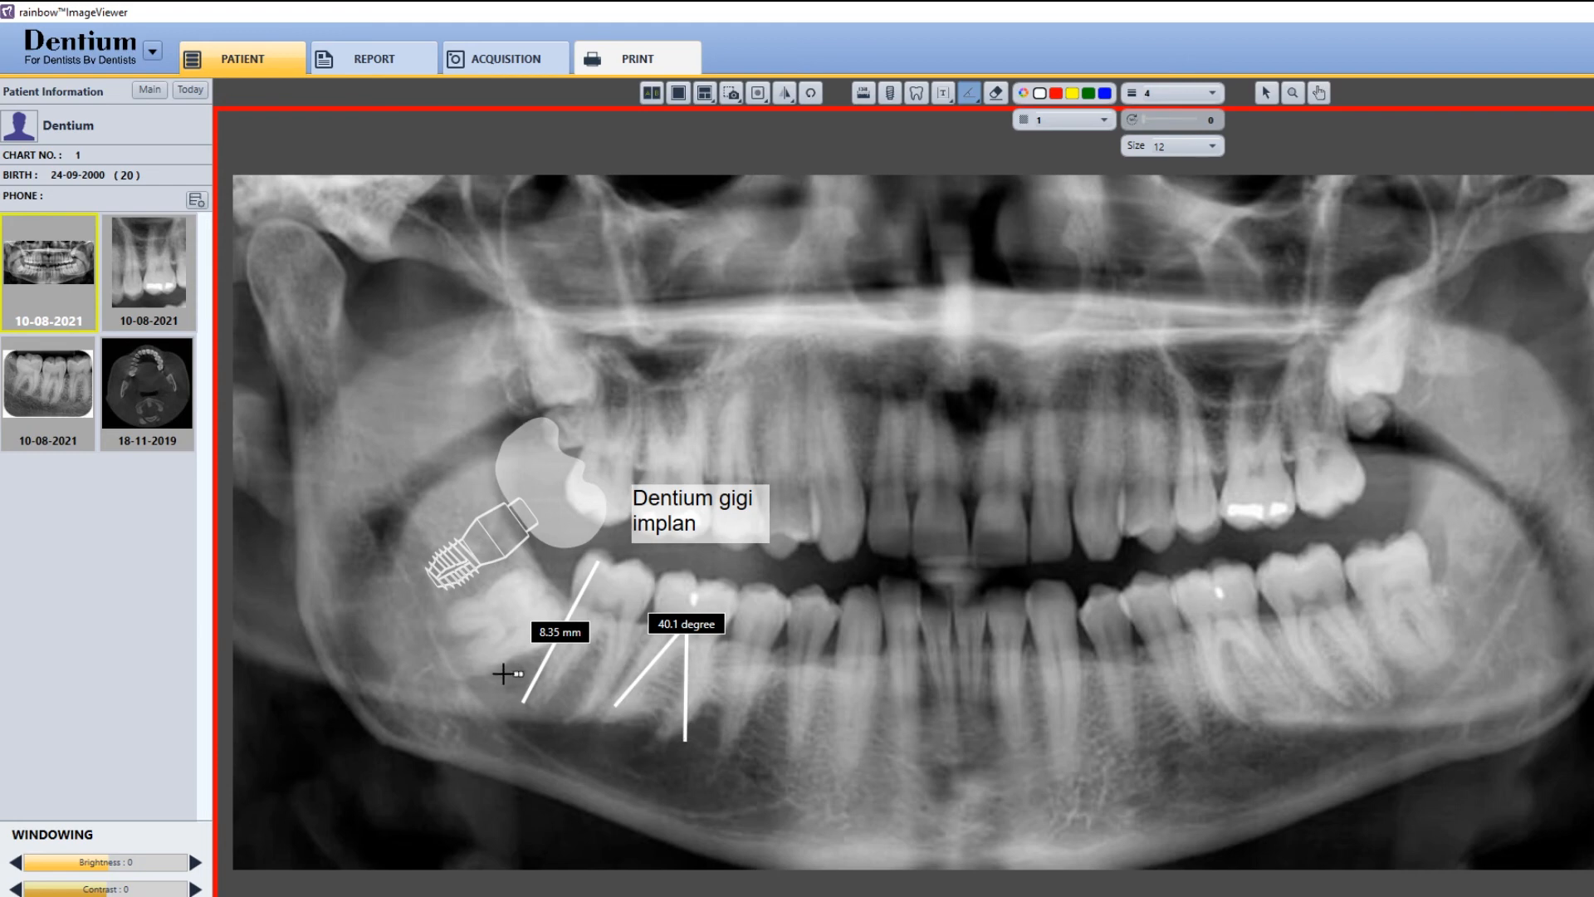
left_click(458, 672)
left_click(538, 605)
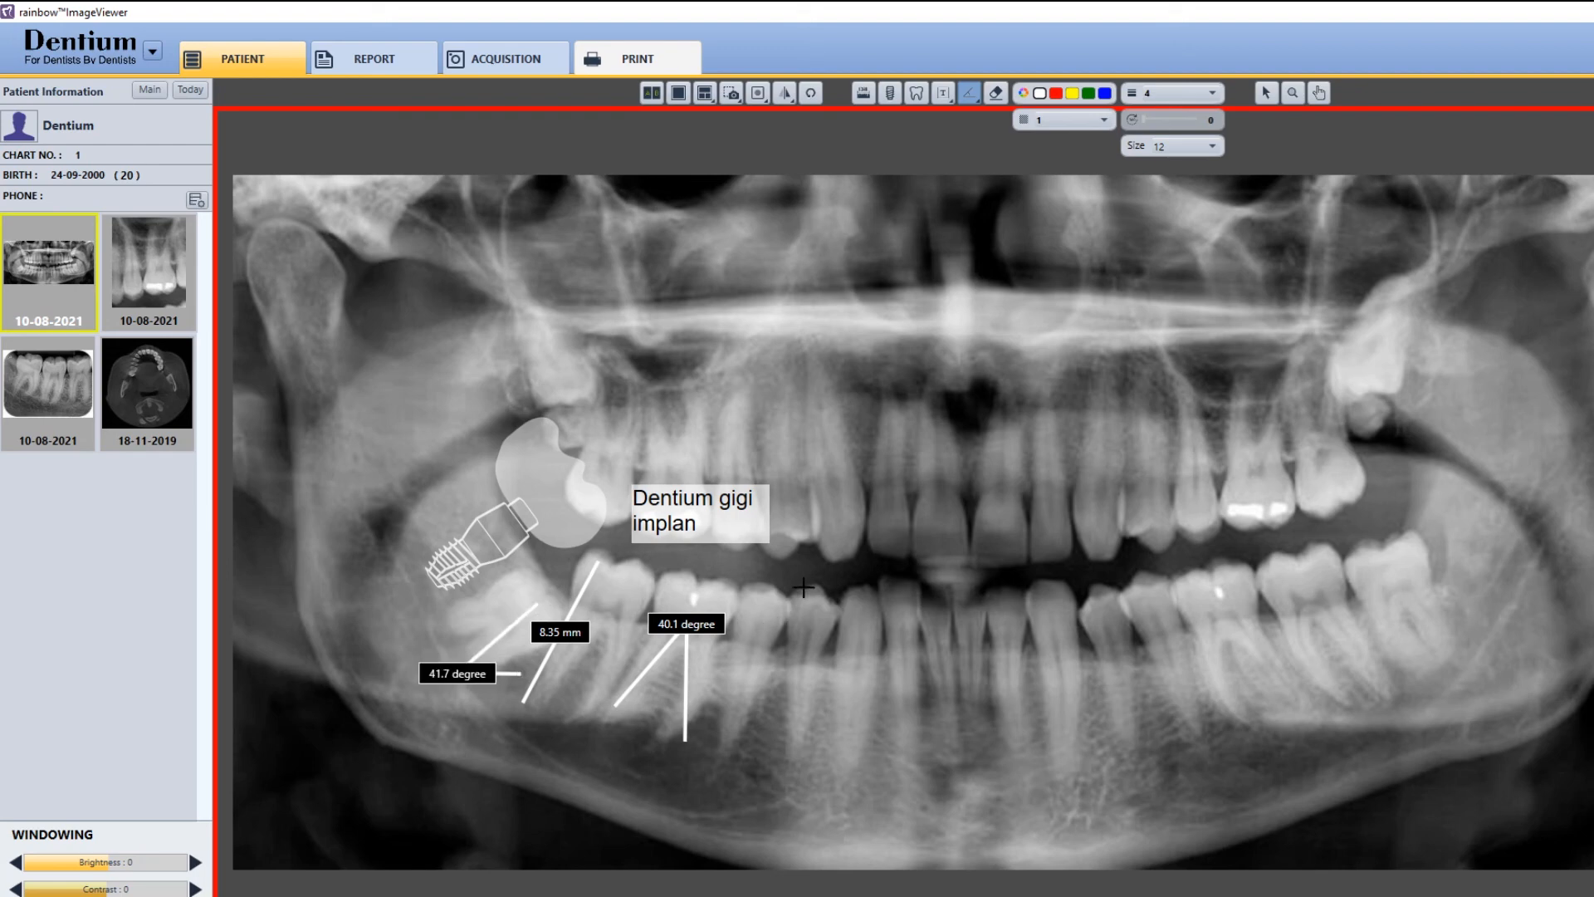
Step: Measure a closed four-sided path around the lower incisors with the Tape Line tool
left_click(968, 94)
left_click(882, 589)
left_click(972, 600)
left_click(959, 693)
left_click(862, 679)
left_click(883, 589)
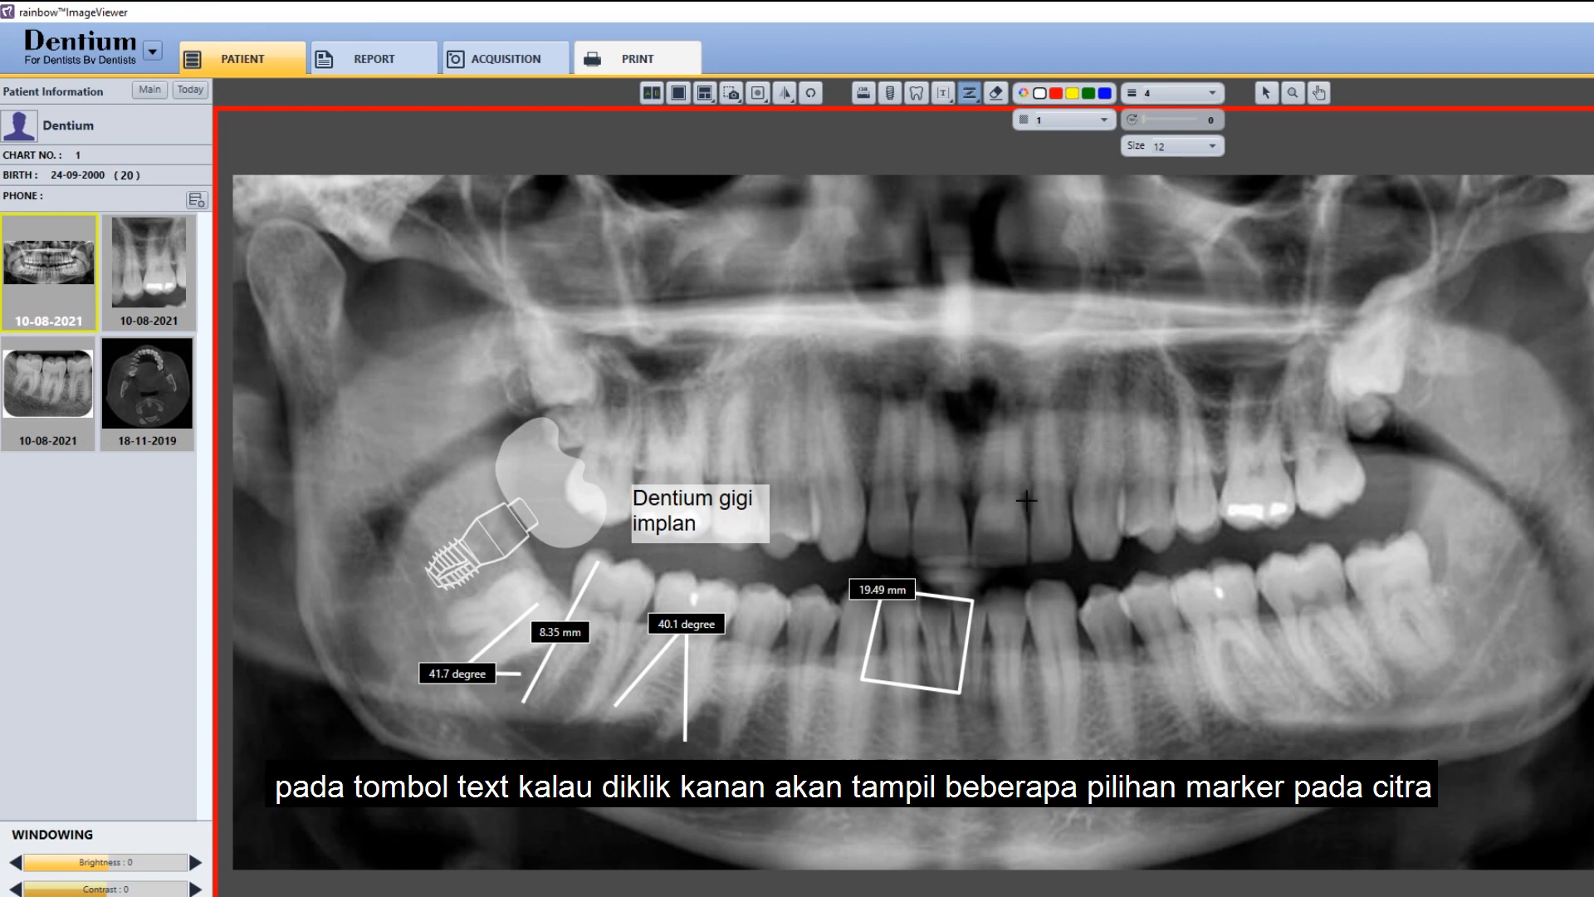
Step: Draw a freehand loop around the small tooth behind the last upper molar, on the side opposite the implant
right_click(944, 95)
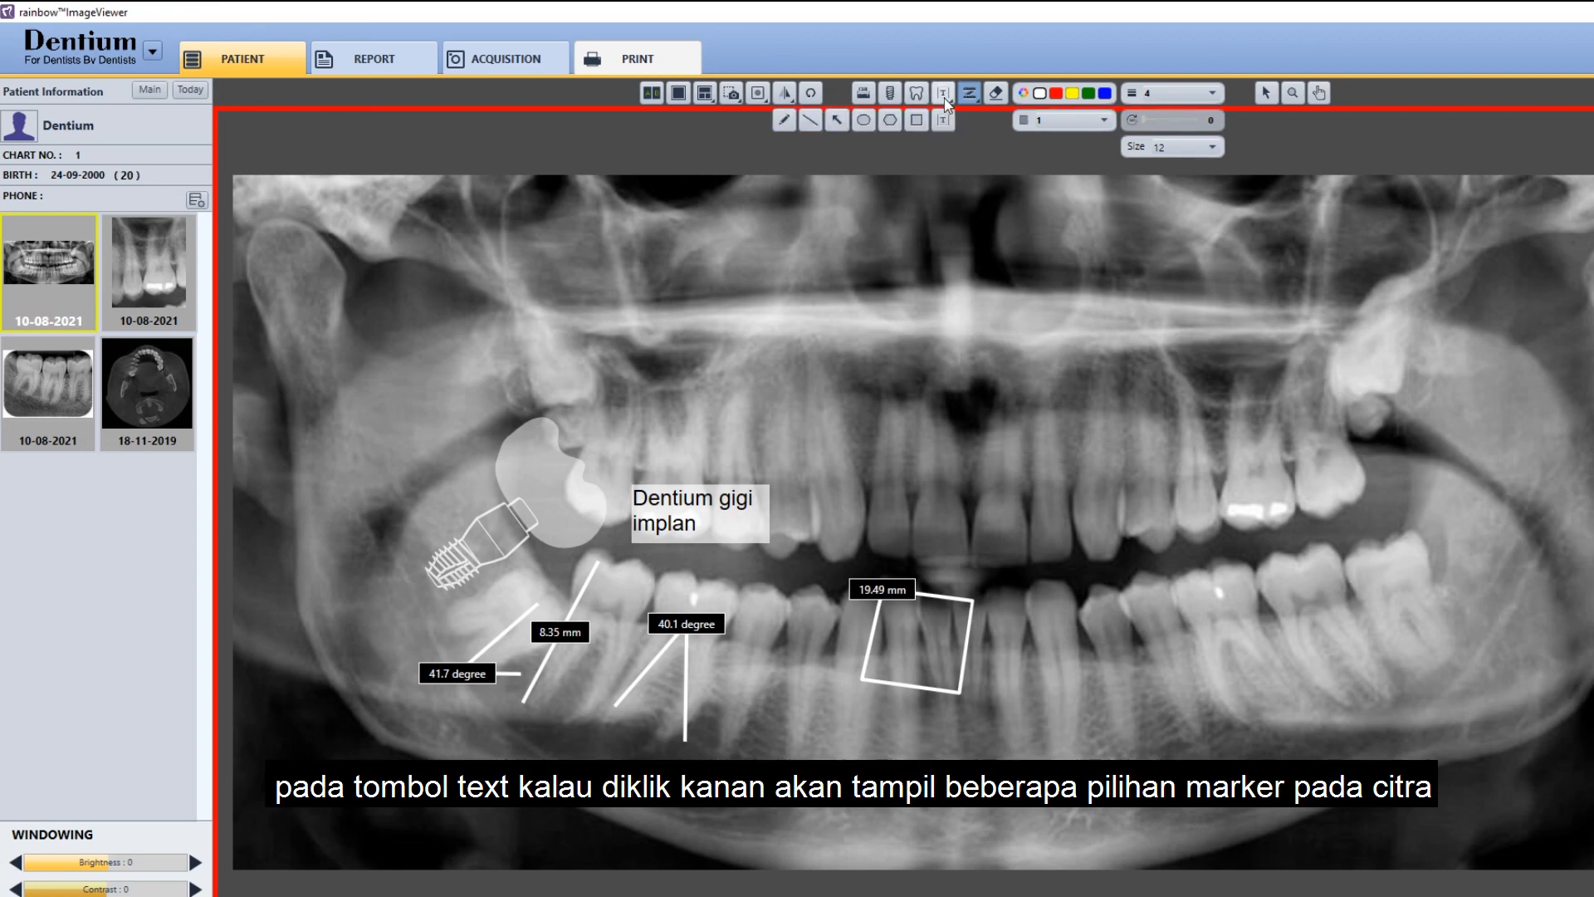
left_click(785, 120)
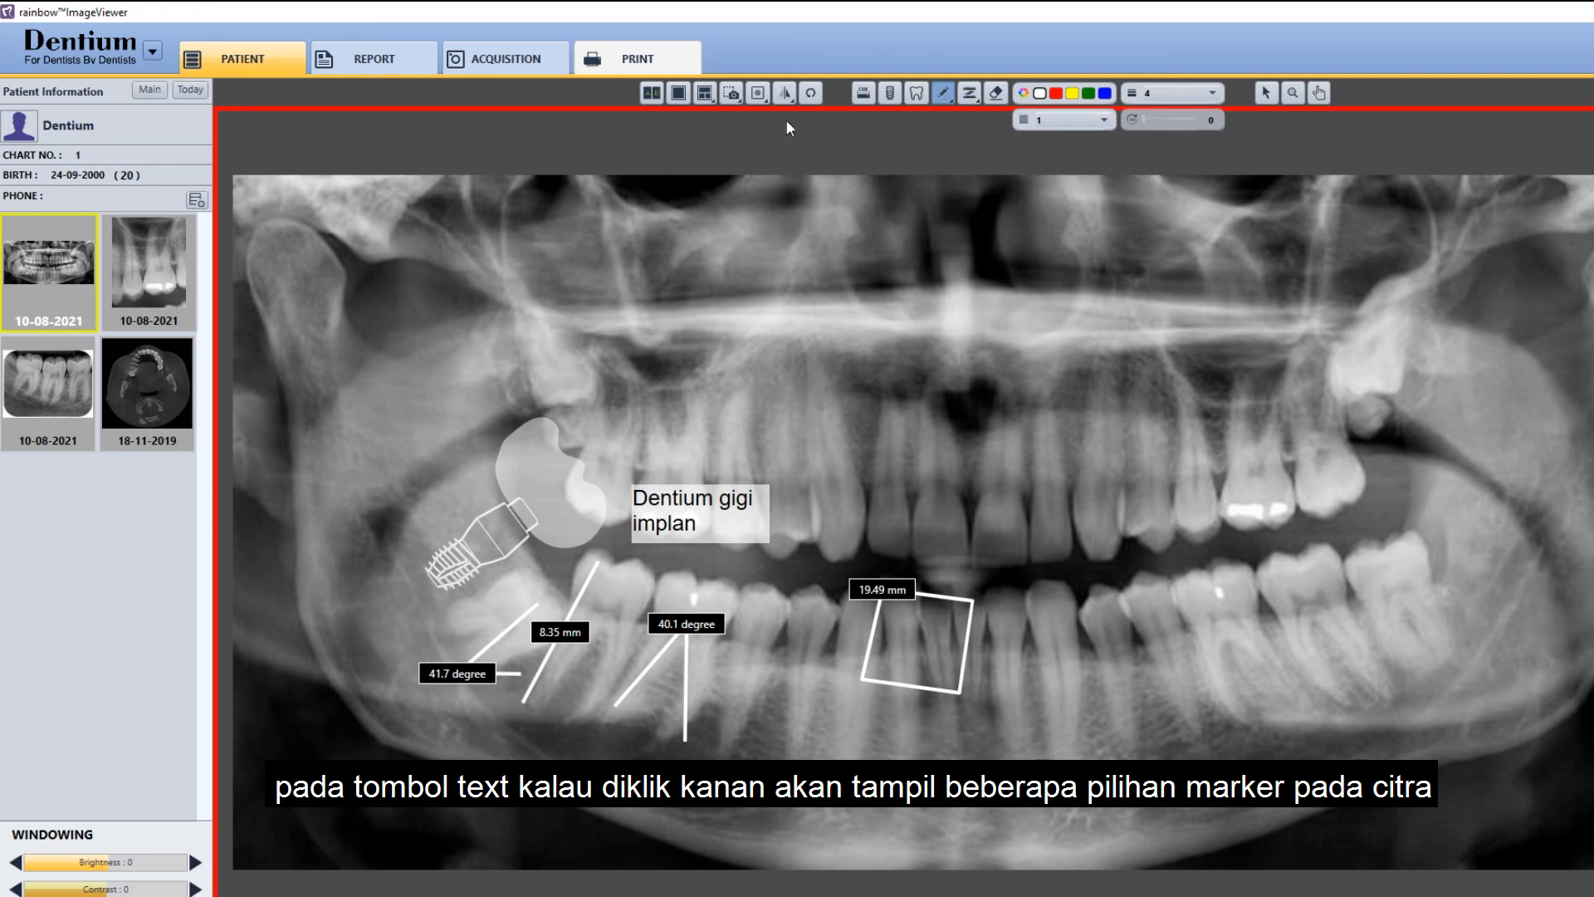
mouse_move(1362, 372)
left_mouse_down()
mouse_move(1311, 405)
mouse_move(1397, 463)
mouse_move(1375, 359)
mouse_move(1339, 362)
left_mouse_up()
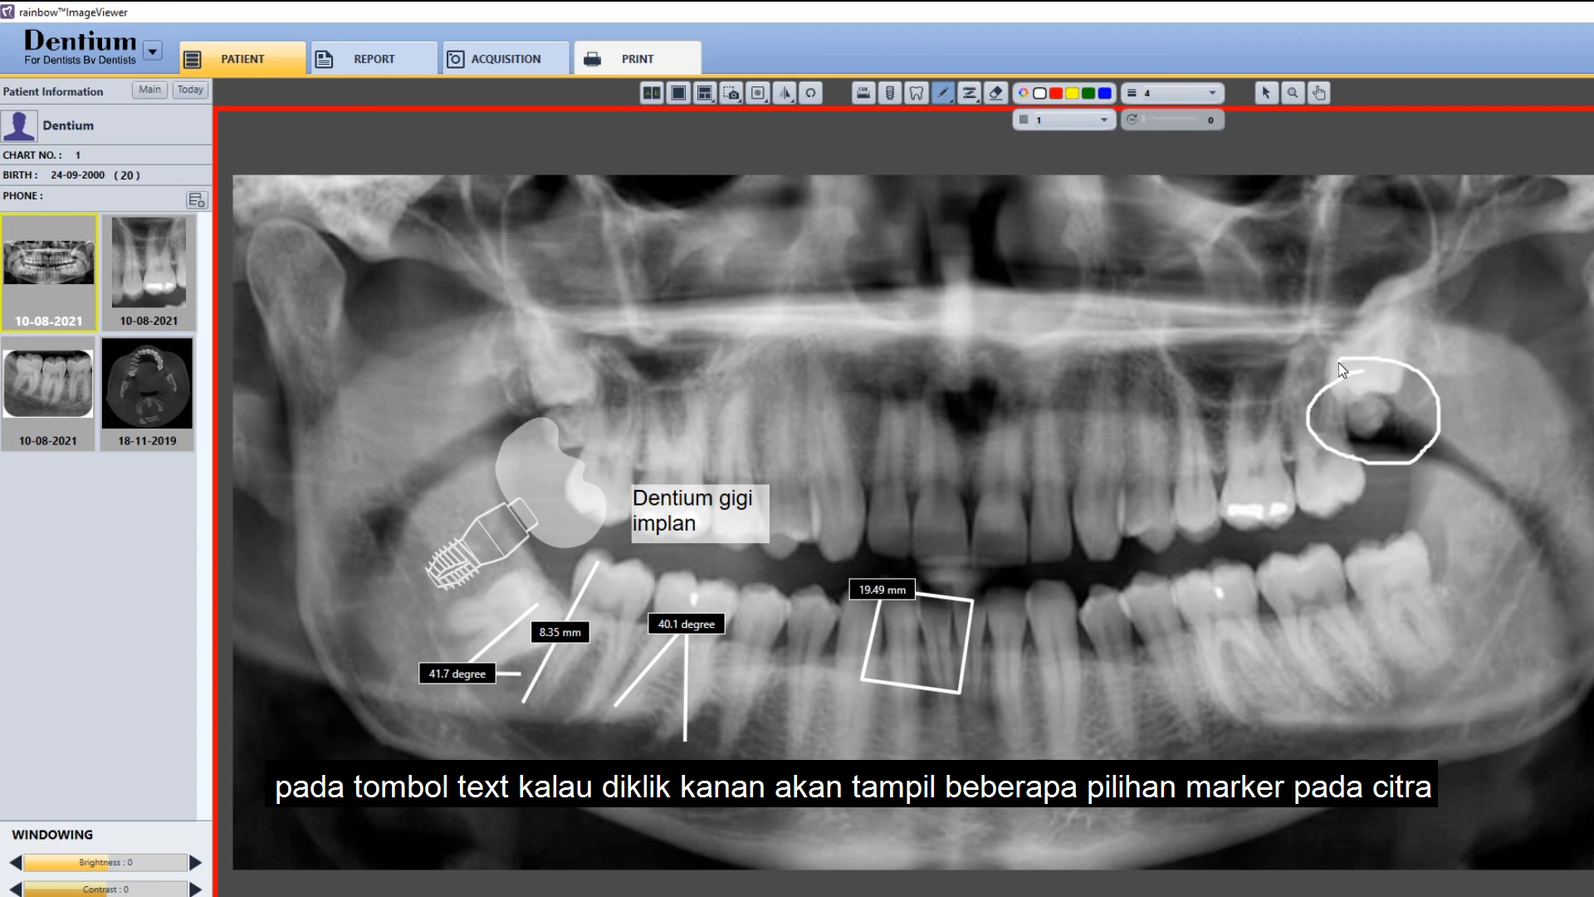
Step: Draw a four-sided polygon marker around the upper front teeth next to the midline
right_click(949, 96)
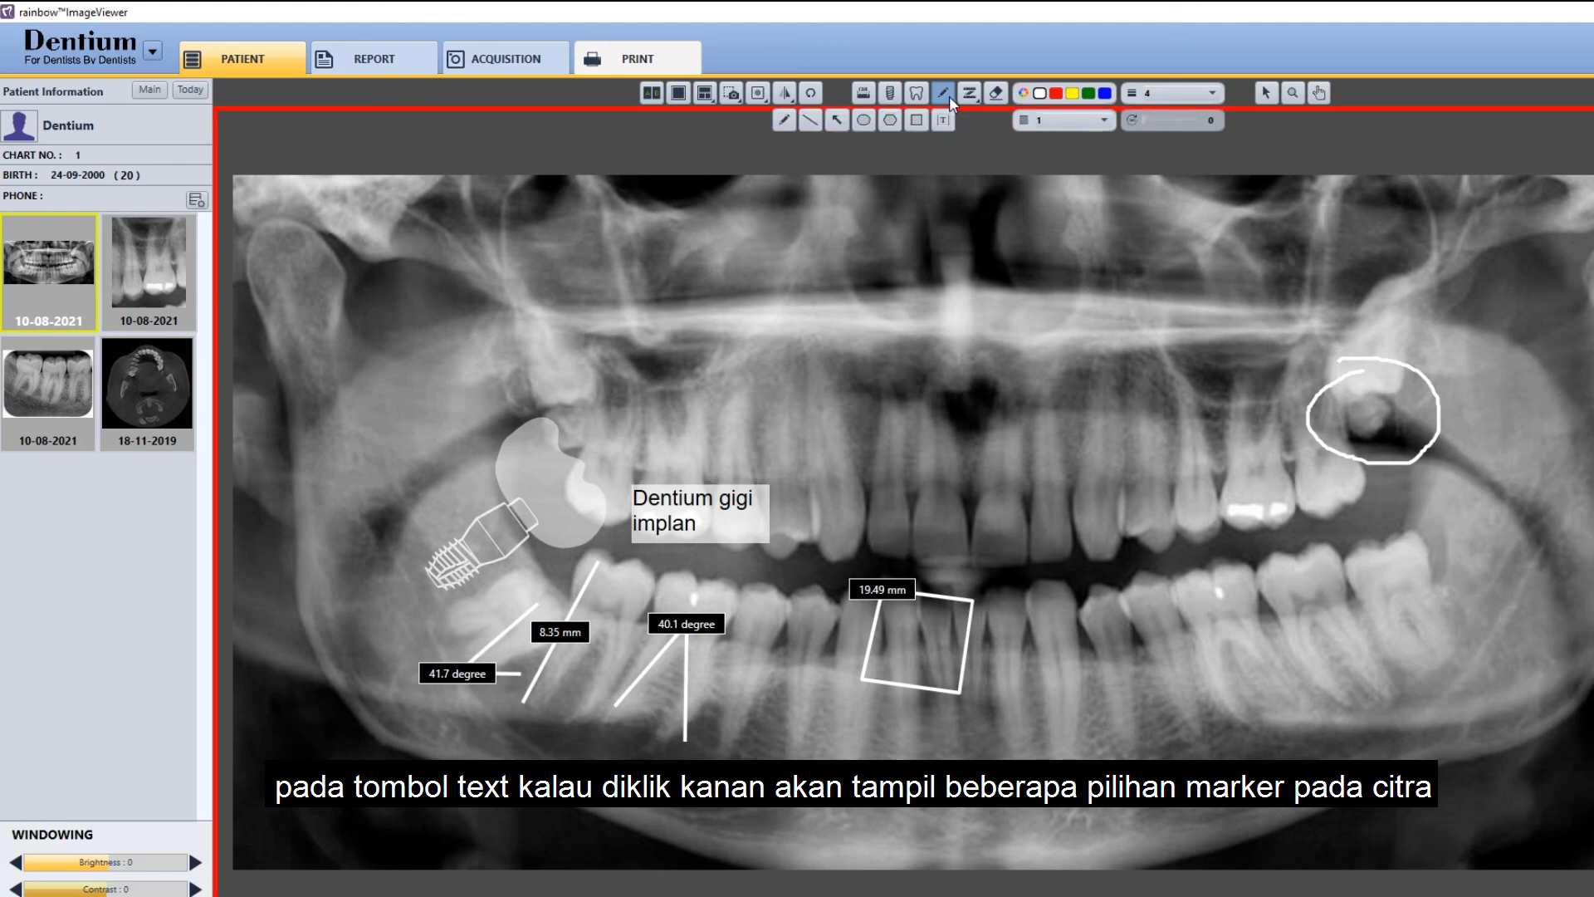
left_click(890, 120)
left_click(1060, 313)
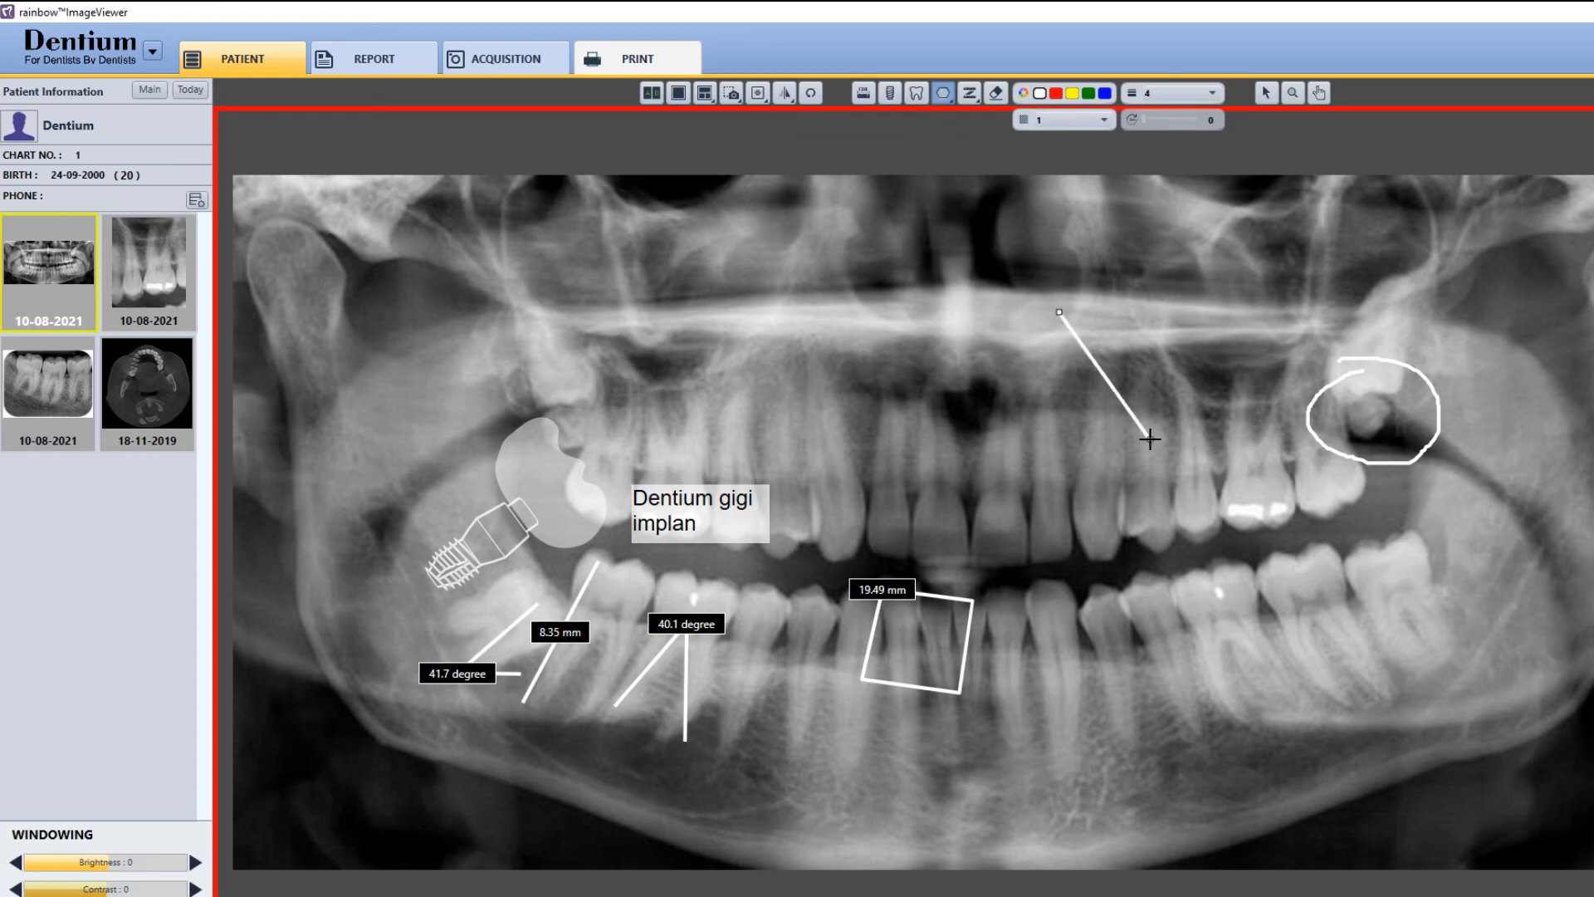
left_click(1151, 439)
left_click(1090, 532)
double_click(982, 504)
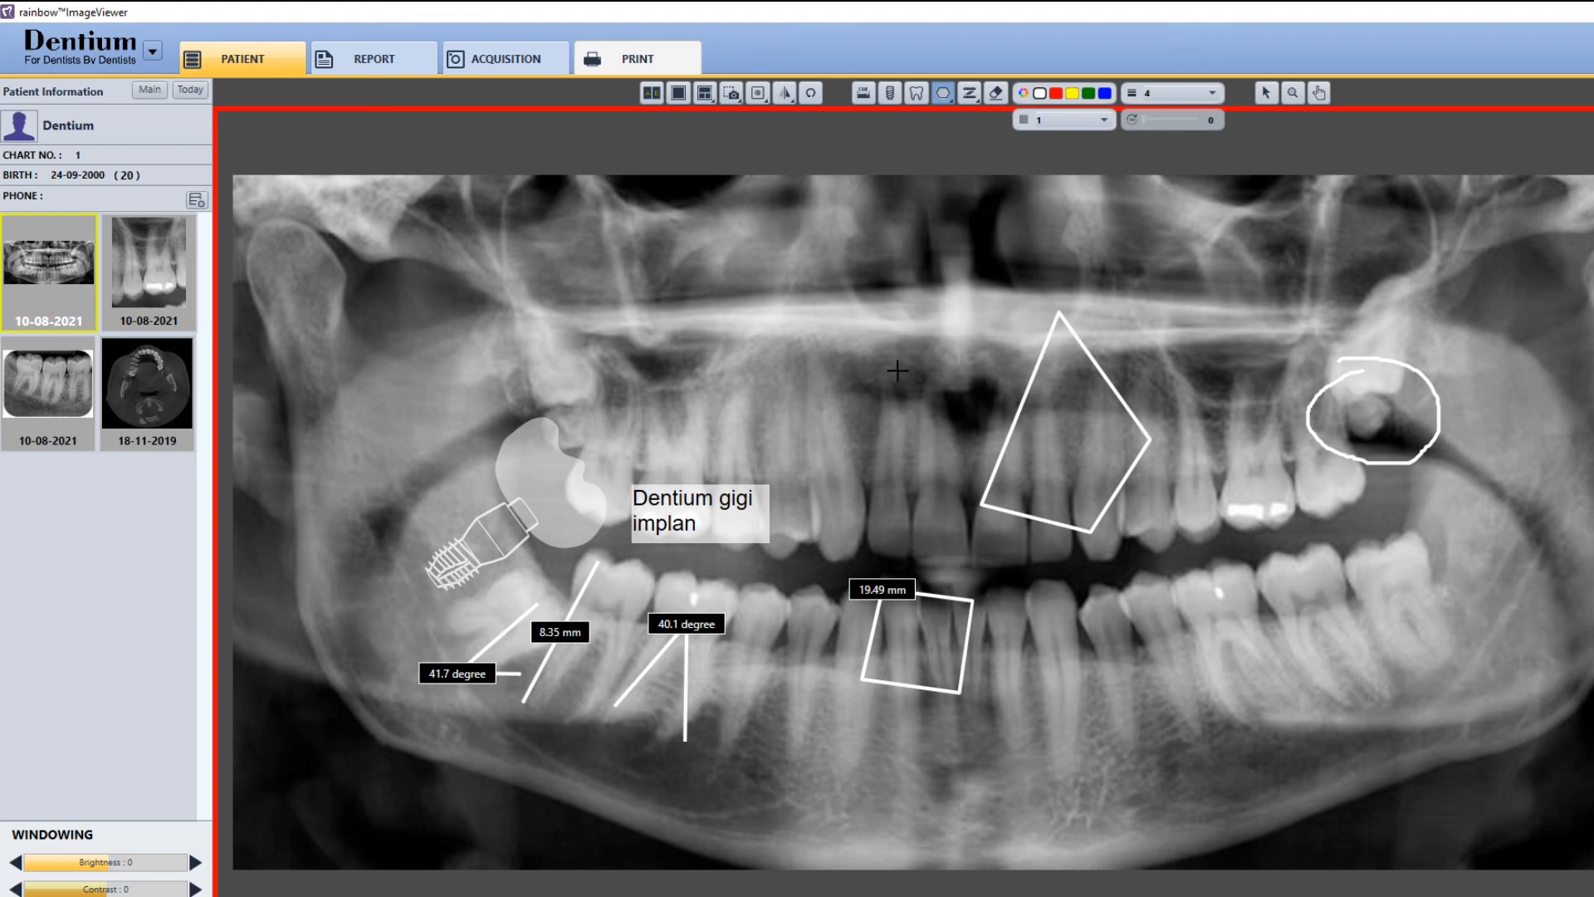
Step: Erase all markers, measurements, text, the crown and the implant from the panoramic image
left_click(943, 93)
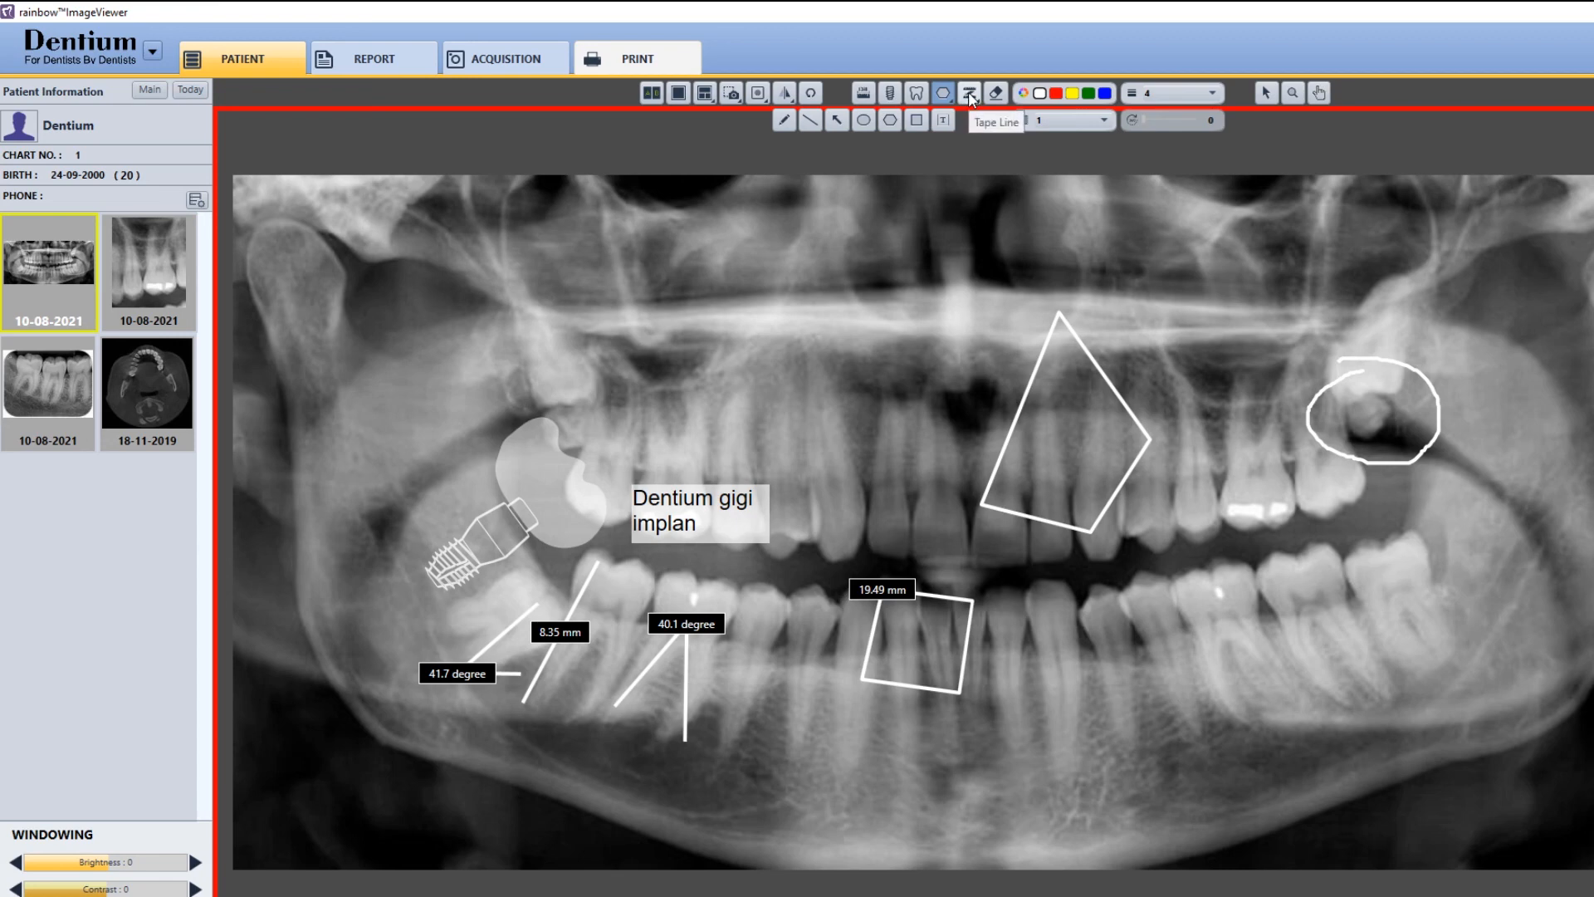
left_click(995, 94)
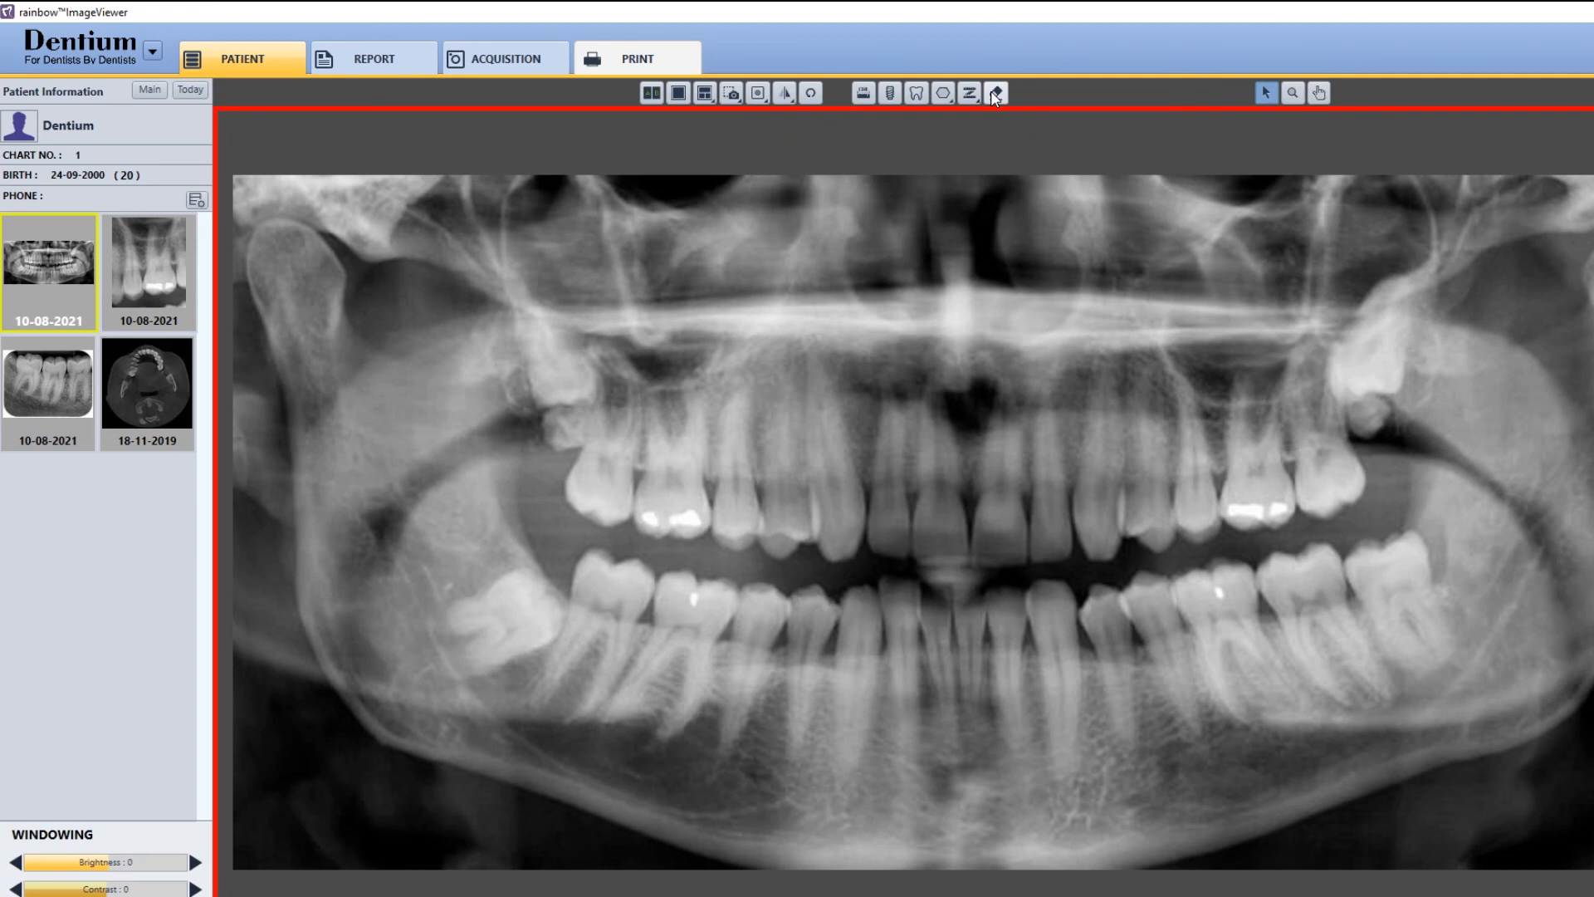
Step: Zoom the cleared panoramic image in and out
scroll(1094, 522, "down", 4)
scroll(1095, 522, "up", 3)
scroll(1094, 521, "up", 4)
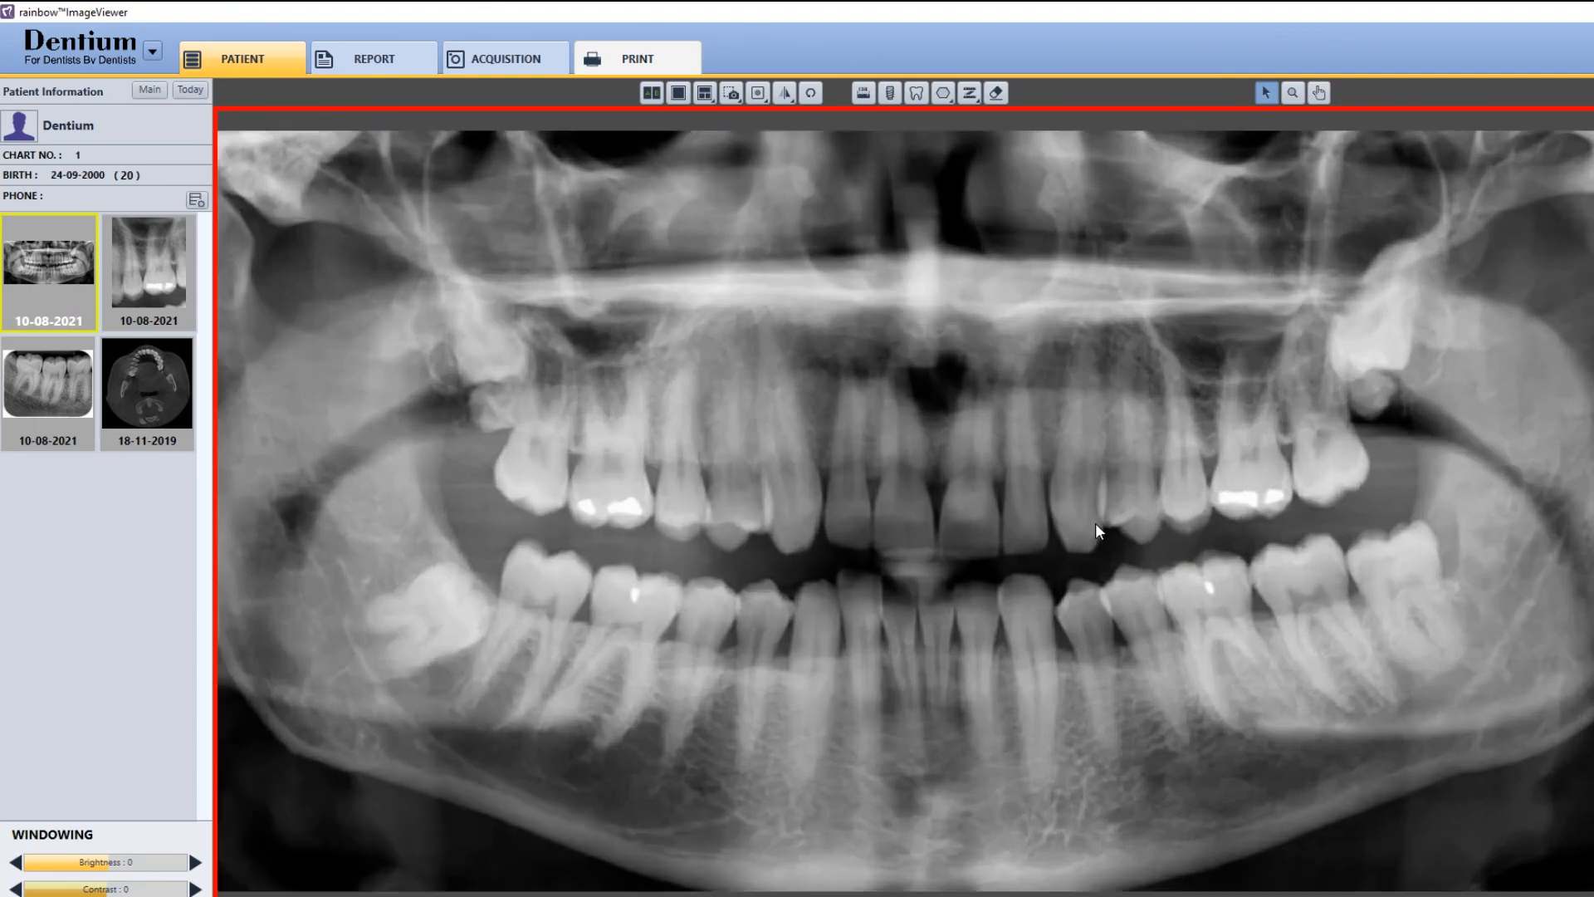
scroll(1094, 522, "up", 1)
scroll(1095, 522, "down", 1)
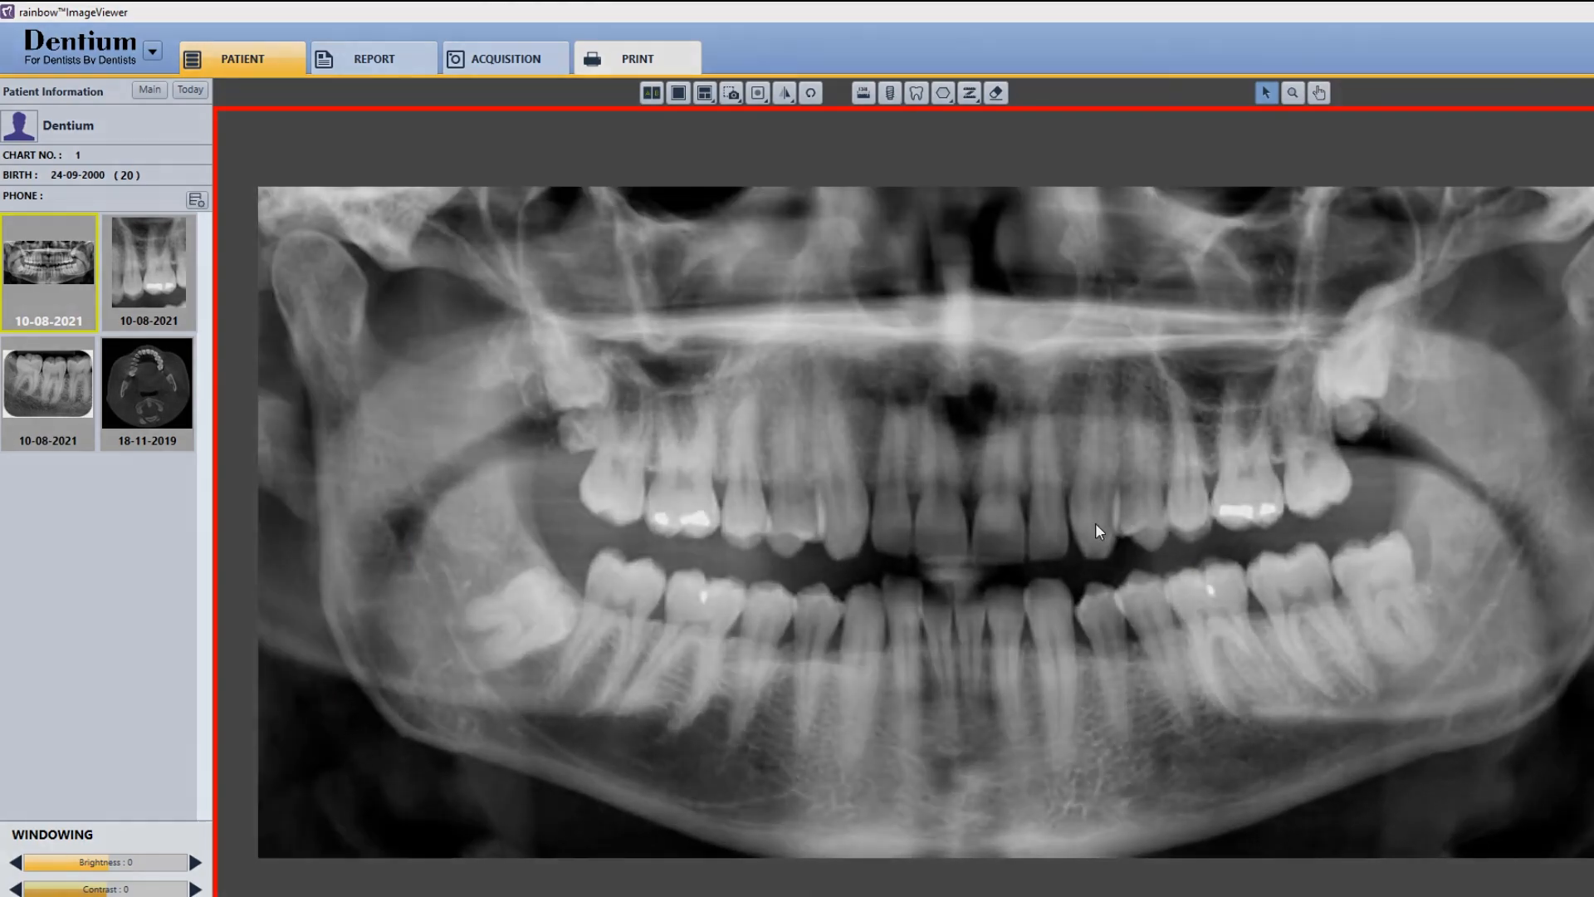